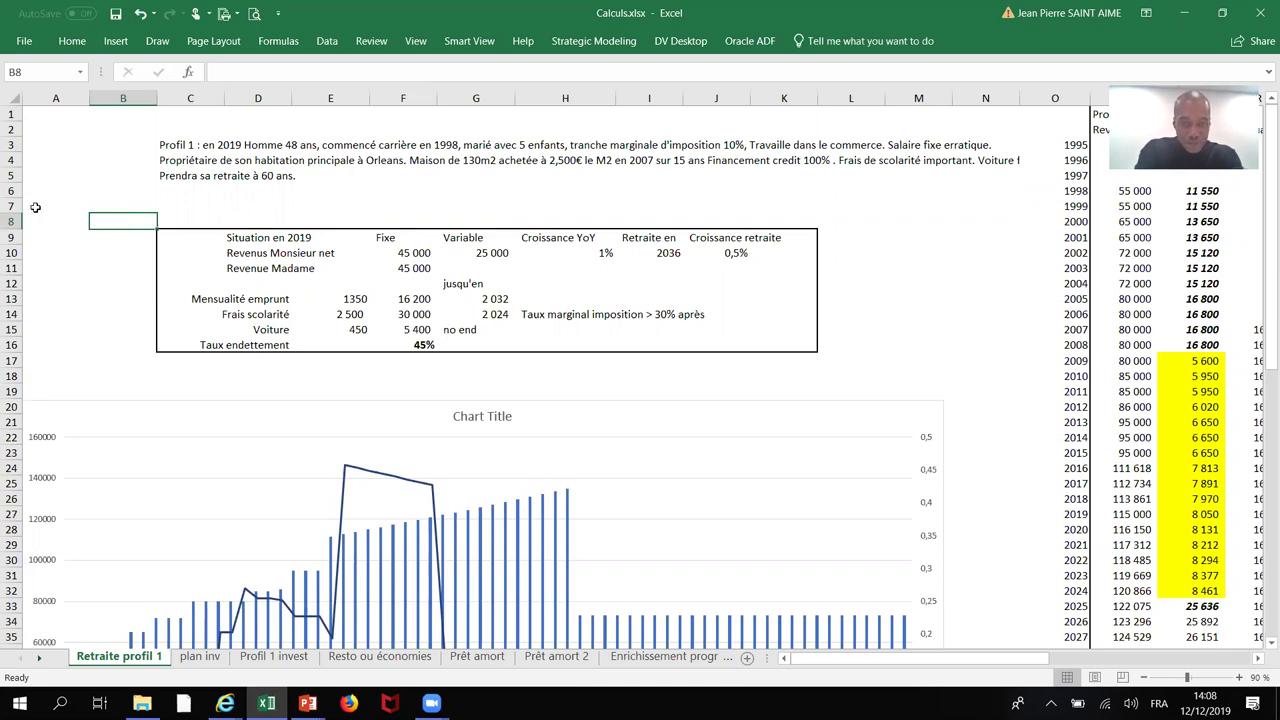
Step: Change the home loan duration in the Profil 1 description in C4 to 25 ans
{"action": "left_click", "coordinate": [172, 160]}
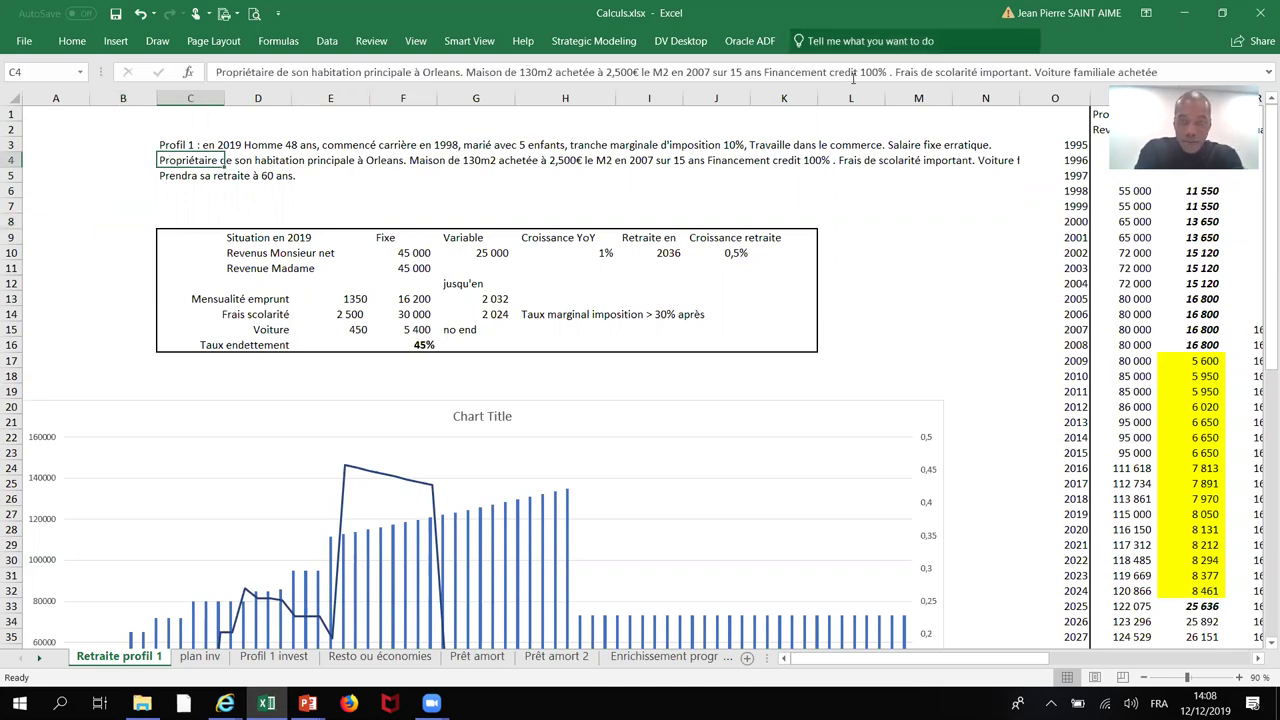
{"action": "left_click", "coordinate": [735, 72]}
{"action": "key", "text": "BackSpace"}
{"action": "type", "text": "2"}
{"action": "key", "text": "Return"}
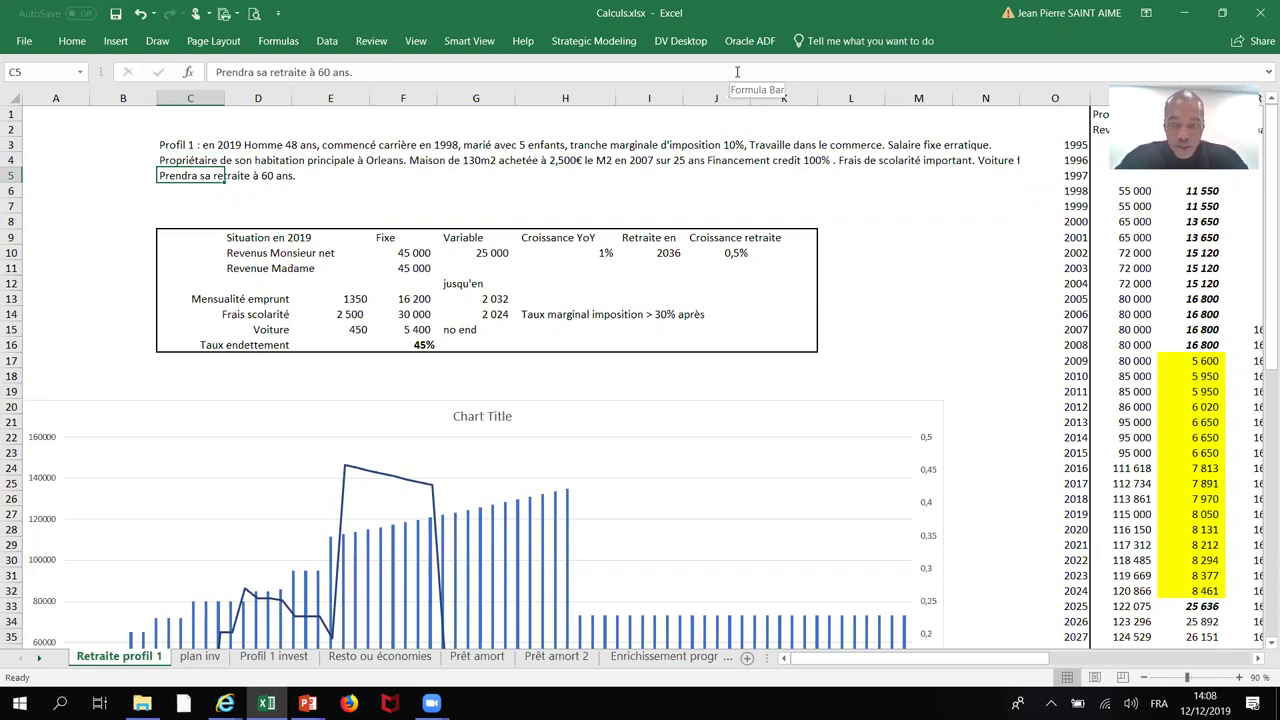
Step: Change the retirement age in the profile description in C5 to 65 ans
{"action": "left_click", "coordinate": [329, 72]}
{"action": "key", "text": "BackSpace"}
{"action": "type", "text": "5"}
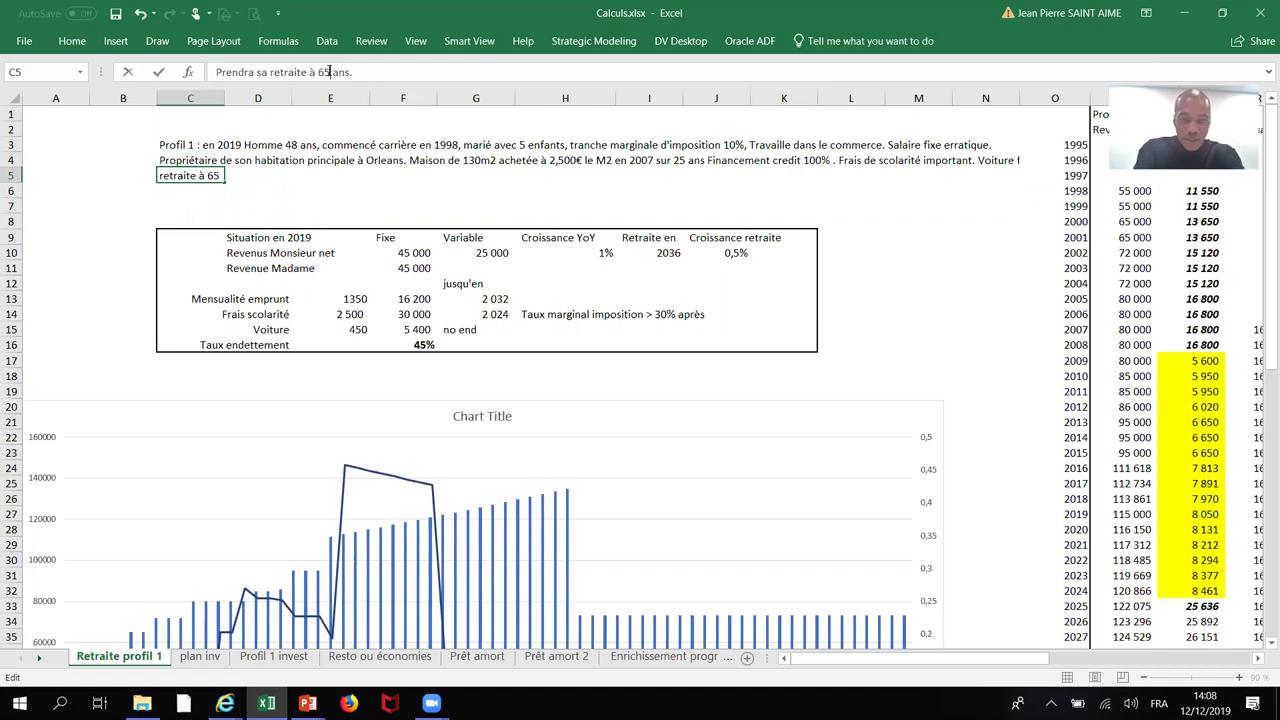
{"action": "key", "text": "Return"}
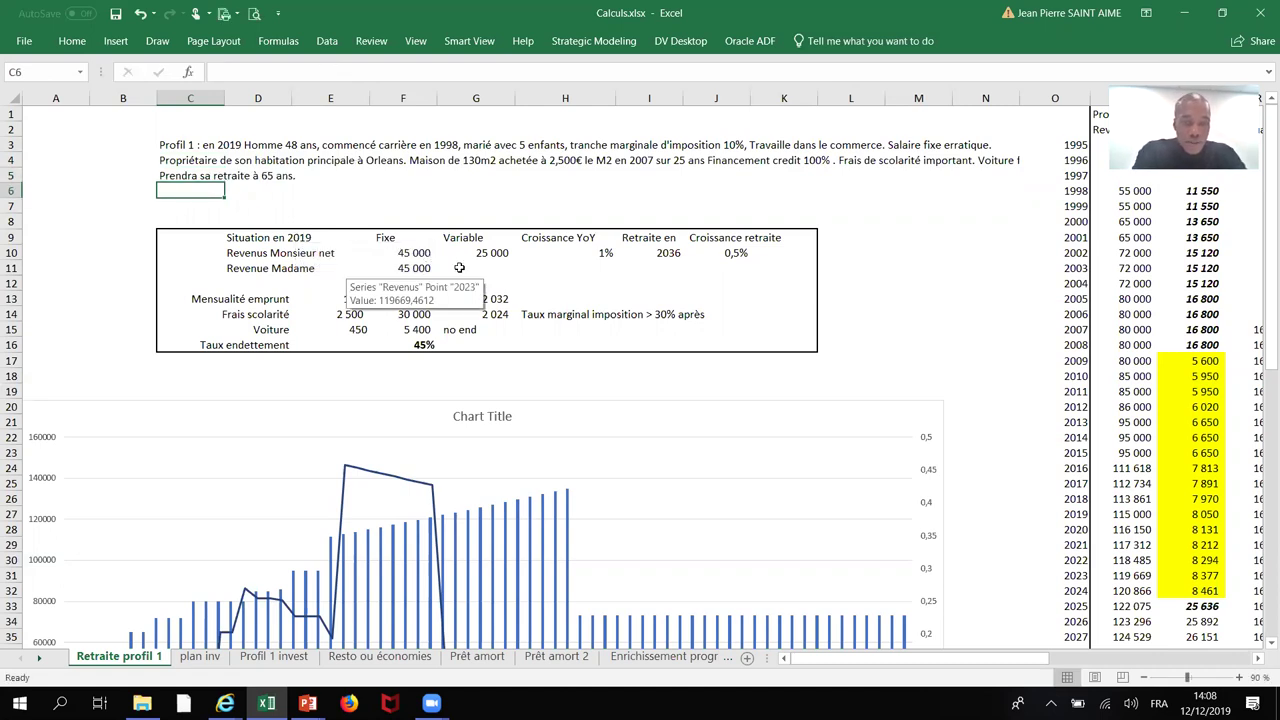
Step: Examine the 2019 situation table: incomes, growth rates, retirement year, and the loan, schooling and car charges with their formulas
{"action": "left_click_drag", "start_coordinate": [421, 253], "coordinate": [467, 270]}
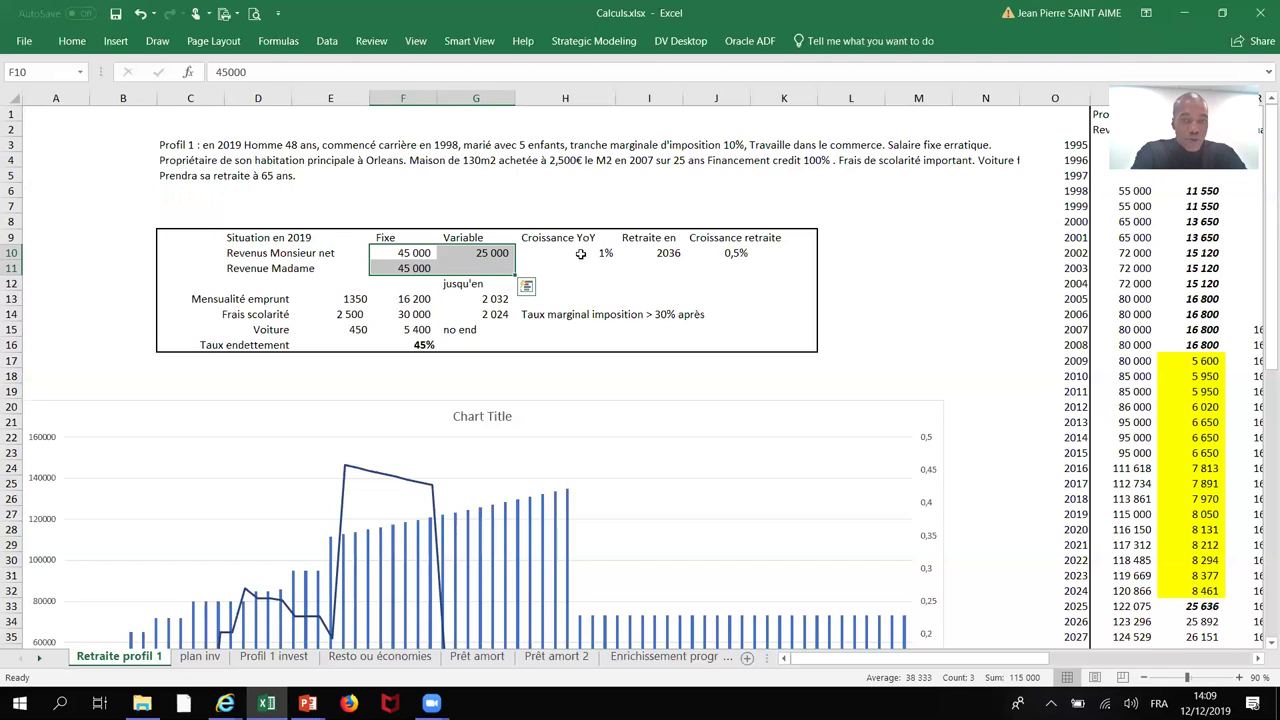
{"action": "left_click", "coordinate": [671, 253]}
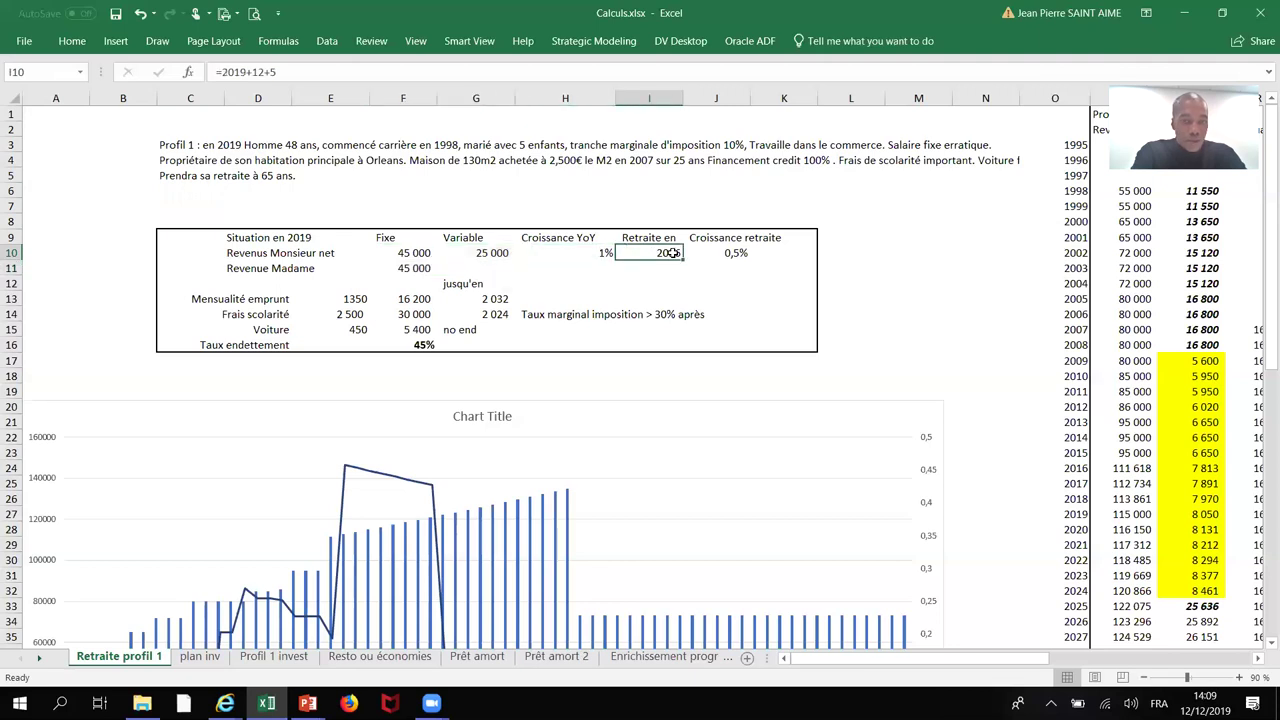
{"action": "left_click", "coordinate": [571, 254]}
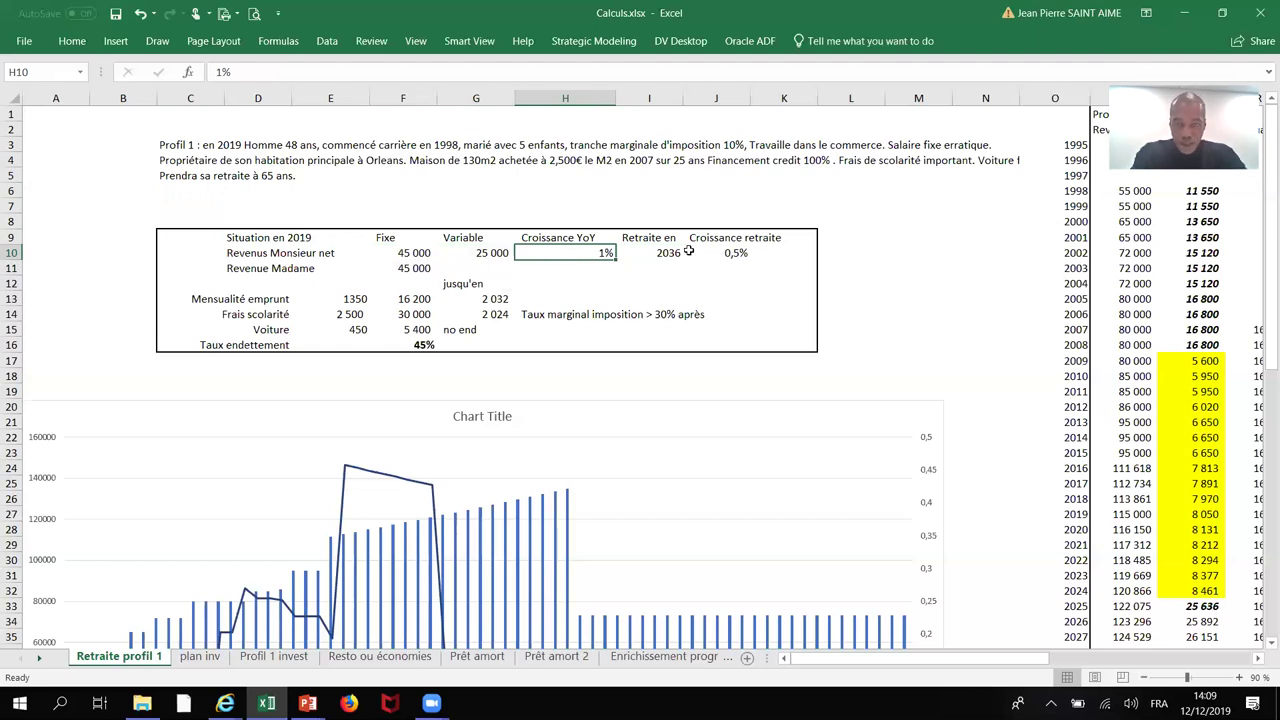
{"action": "left_click", "coordinate": [725, 252]}
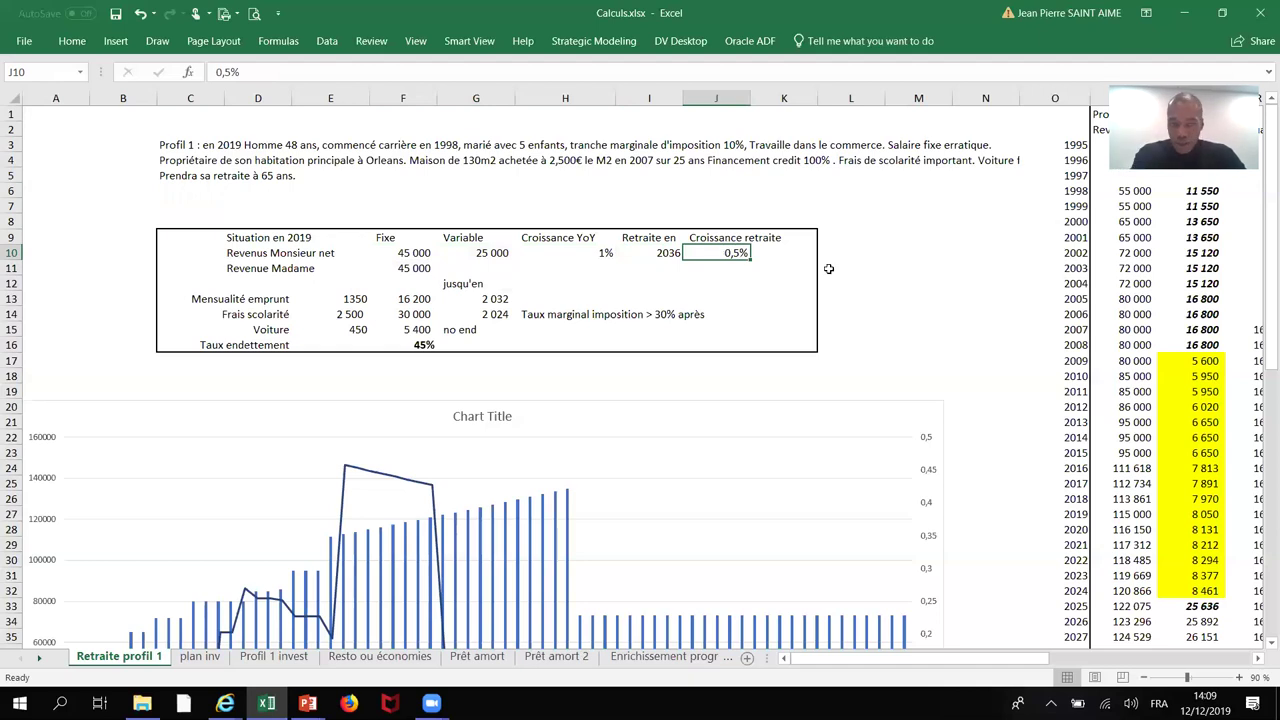
{"action": "left_click", "coordinate": [359, 298]}
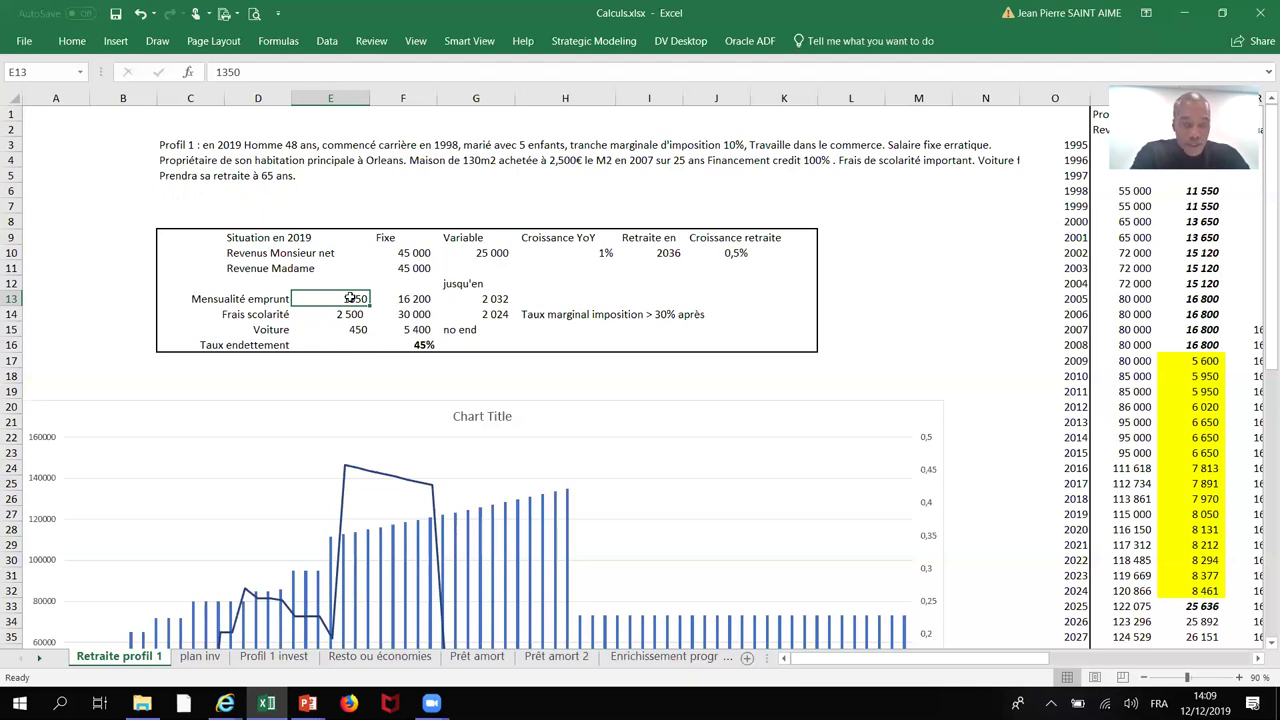
{"action": "left_click", "coordinate": [420, 299]}
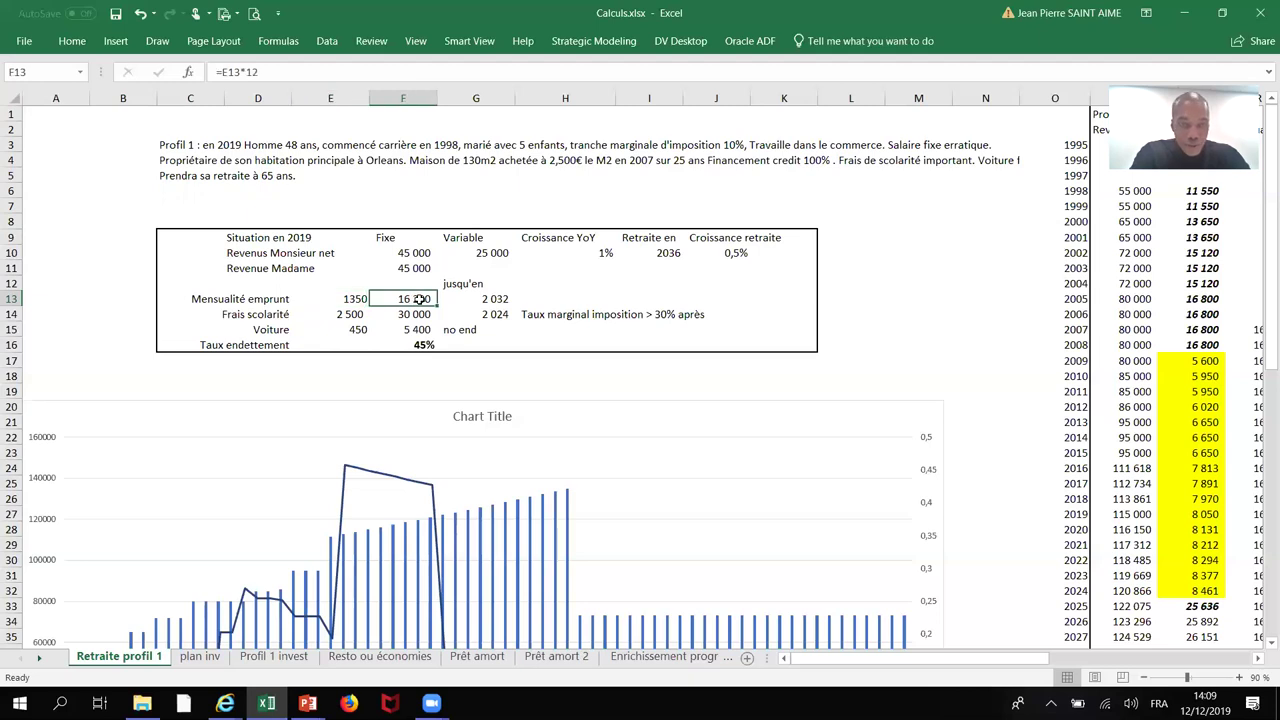
{"action": "left_click", "coordinate": [502, 300]}
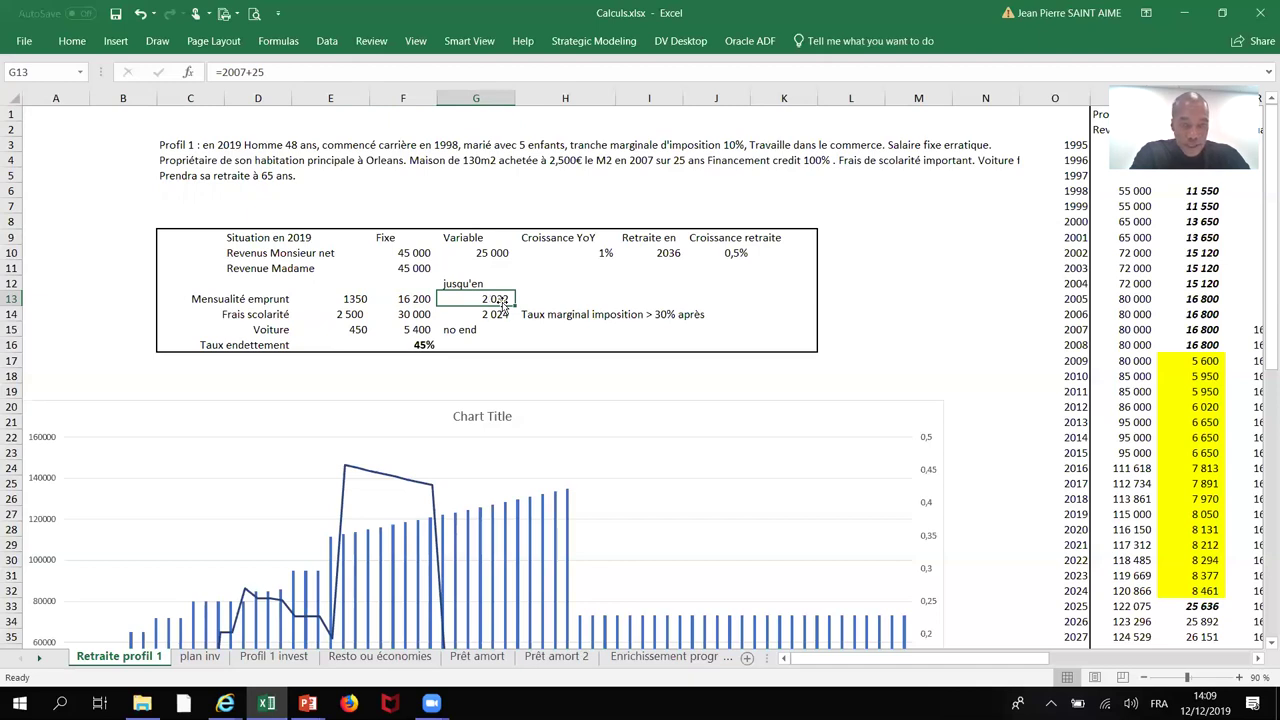
{"action": "left_click", "coordinate": [347, 316]}
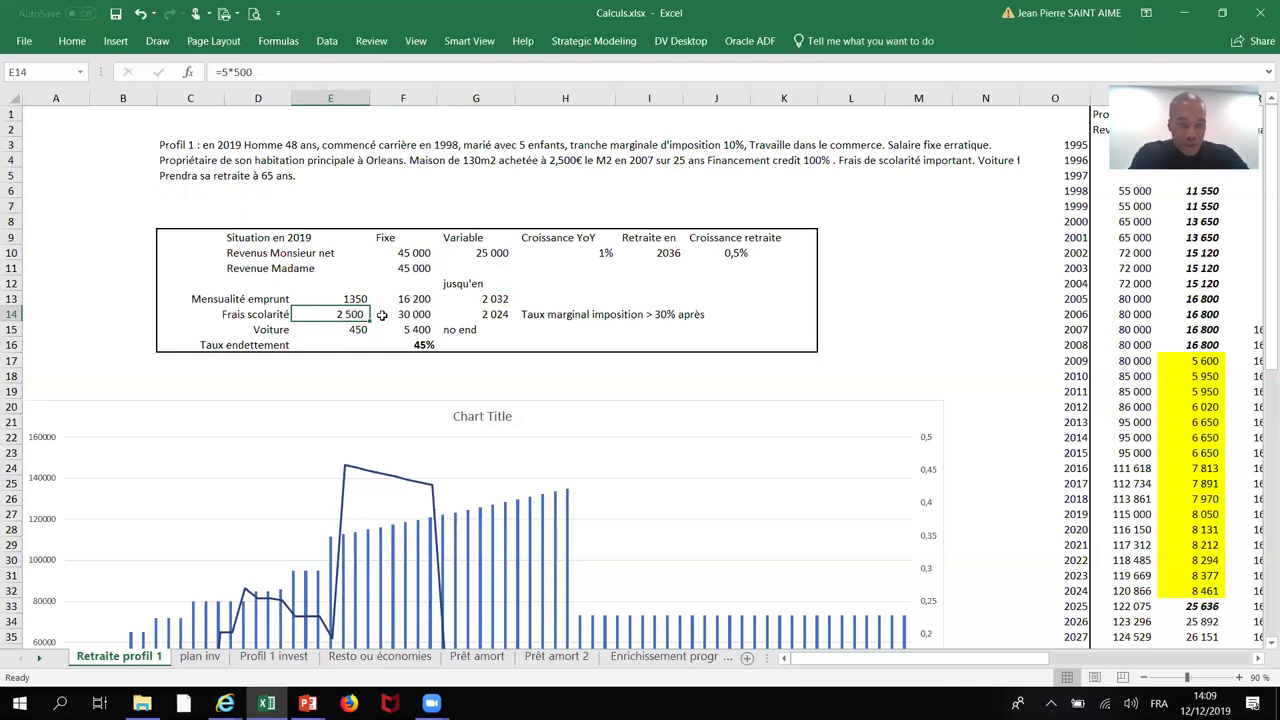
{"action": "left_click", "coordinate": [412, 318]}
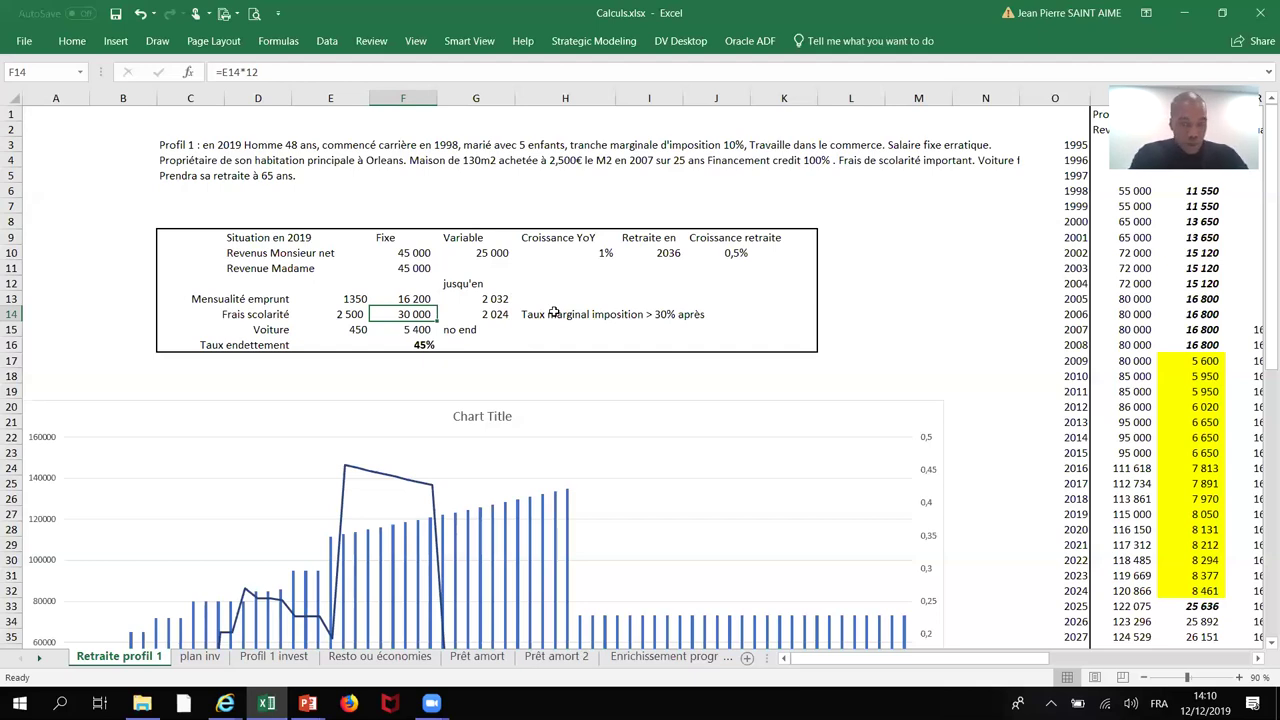
{"action": "left_click", "coordinate": [358, 330]}
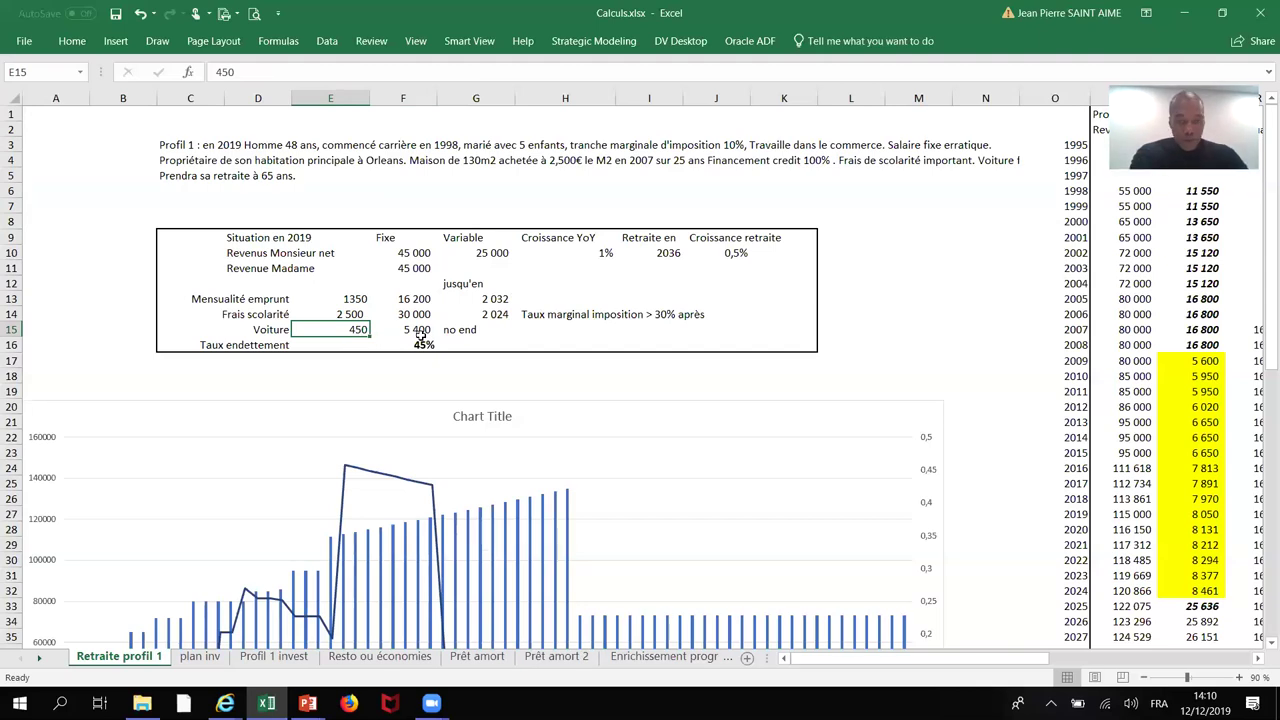
Step: Inspect the yearly Profil 1 table, checking the 2019 income formula and the IR formulas for 1998, 1999 and 2009
{"action": "left_click", "coordinate": [969, 267]}
{"action": "scroll", "coordinate": [969, 267], "scroll_direction": "right", "scroll_amount": 7}
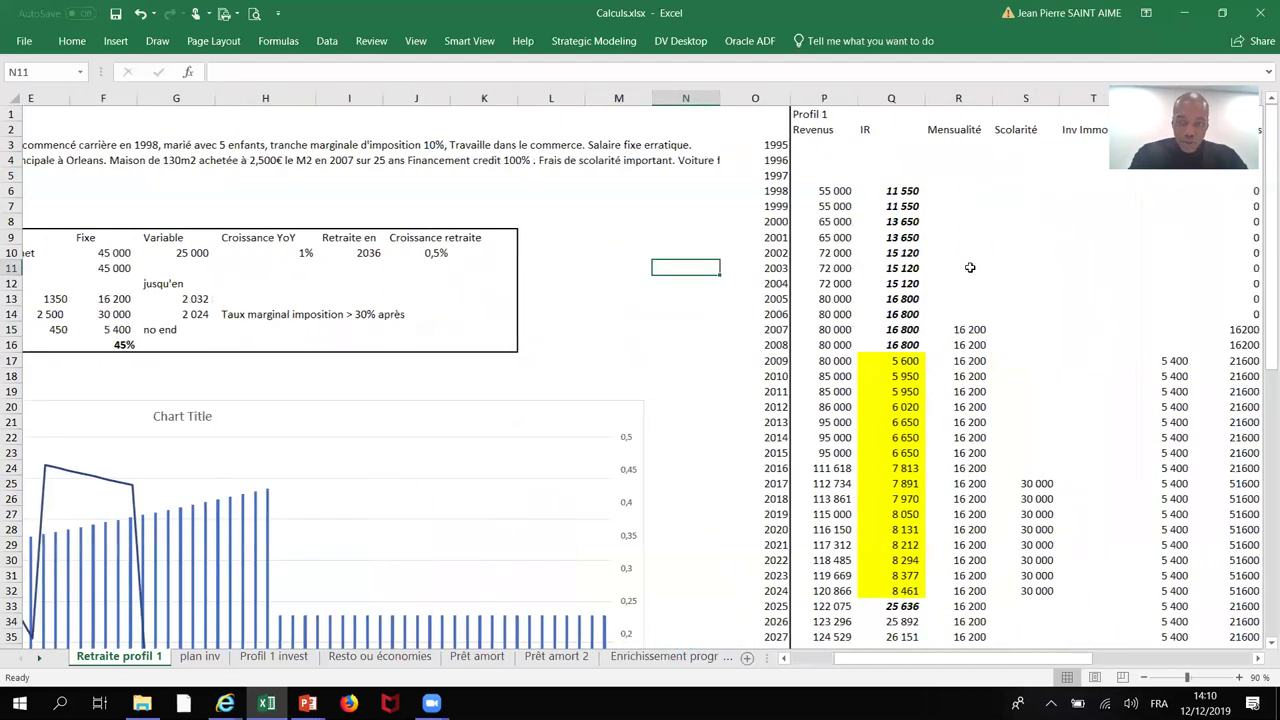
{"action": "scroll", "coordinate": [969, 267], "scroll_direction": "right", "scroll_amount": 1}
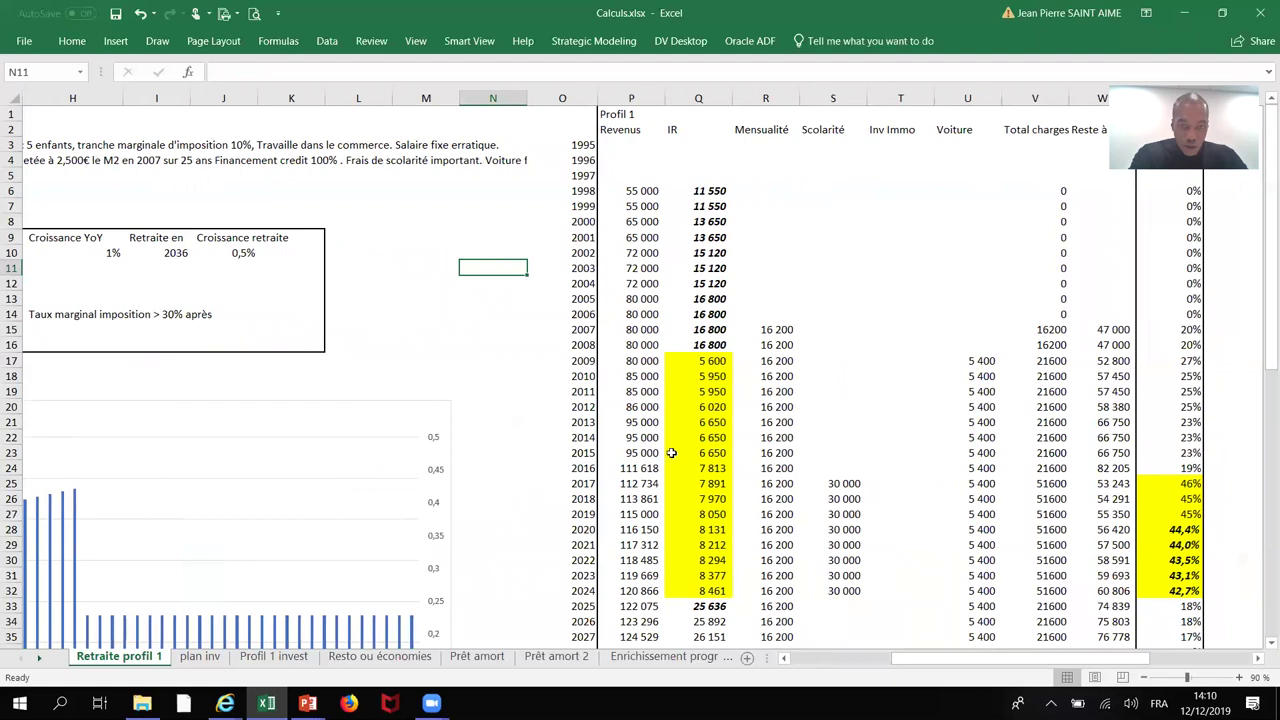
{"action": "left_click", "coordinate": [644, 512]}
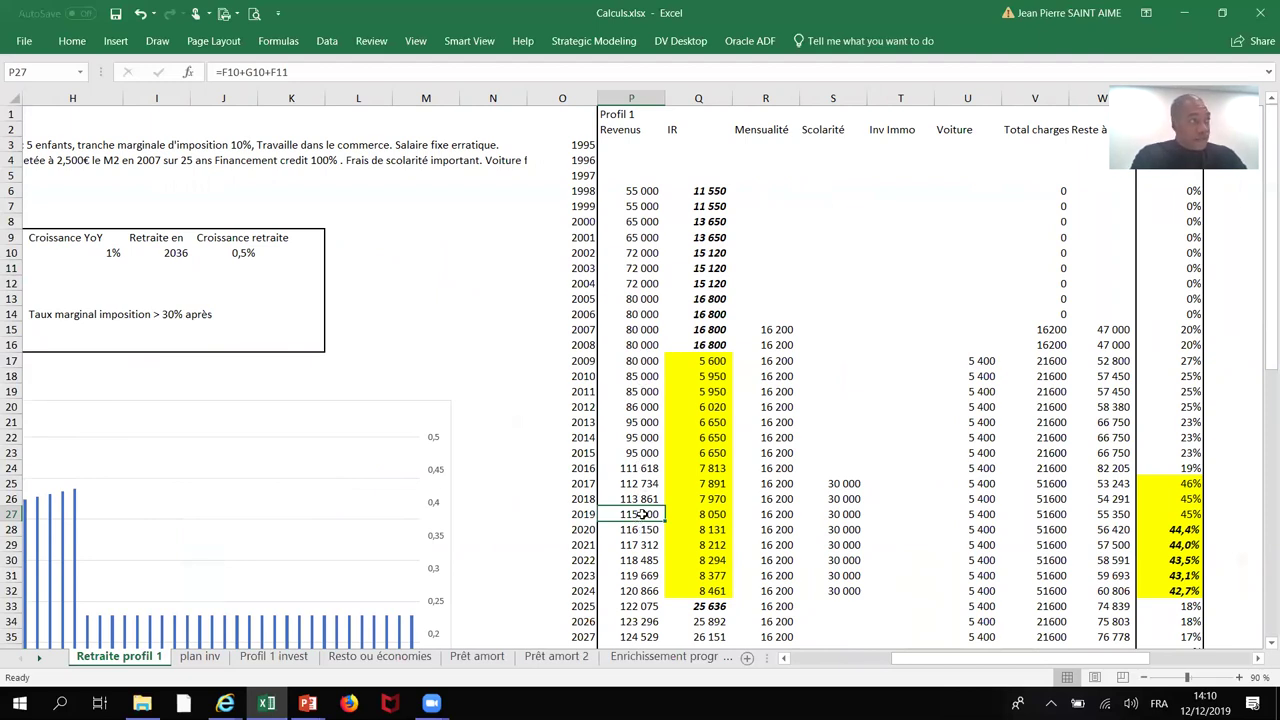
{"action": "left_click", "coordinate": [710, 206]}
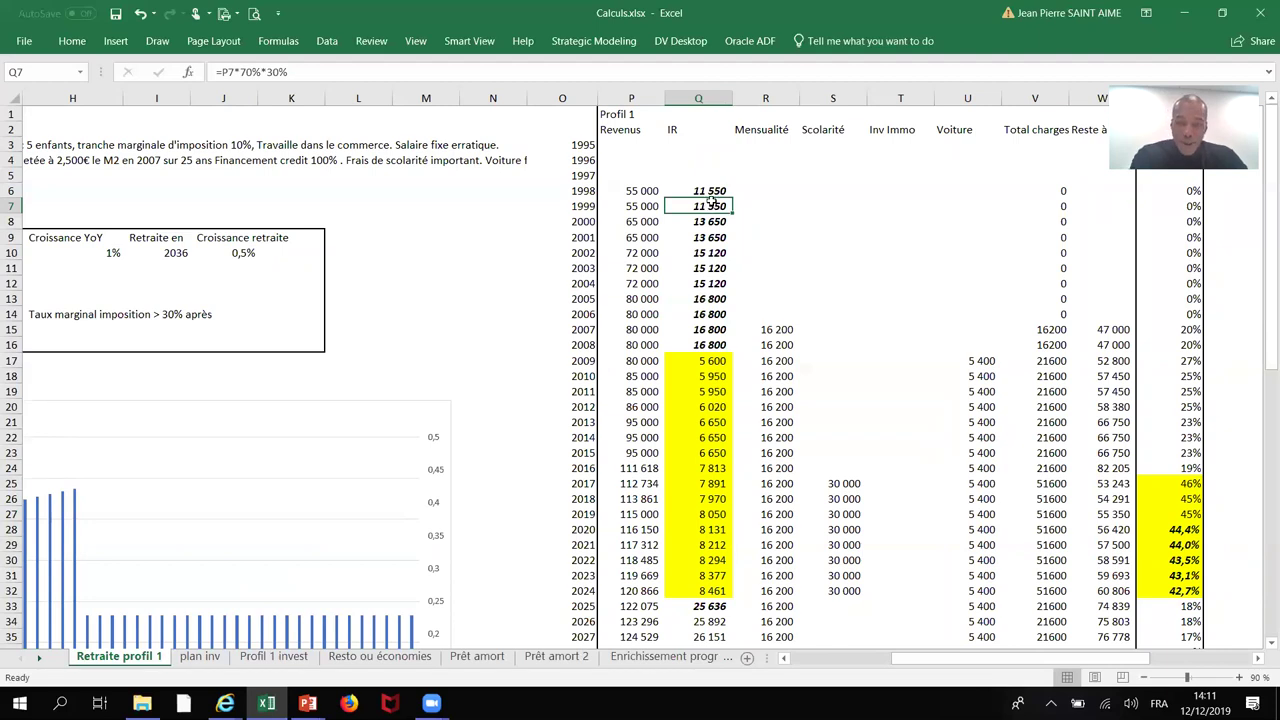
{"action": "left_click", "coordinate": [710, 190]}
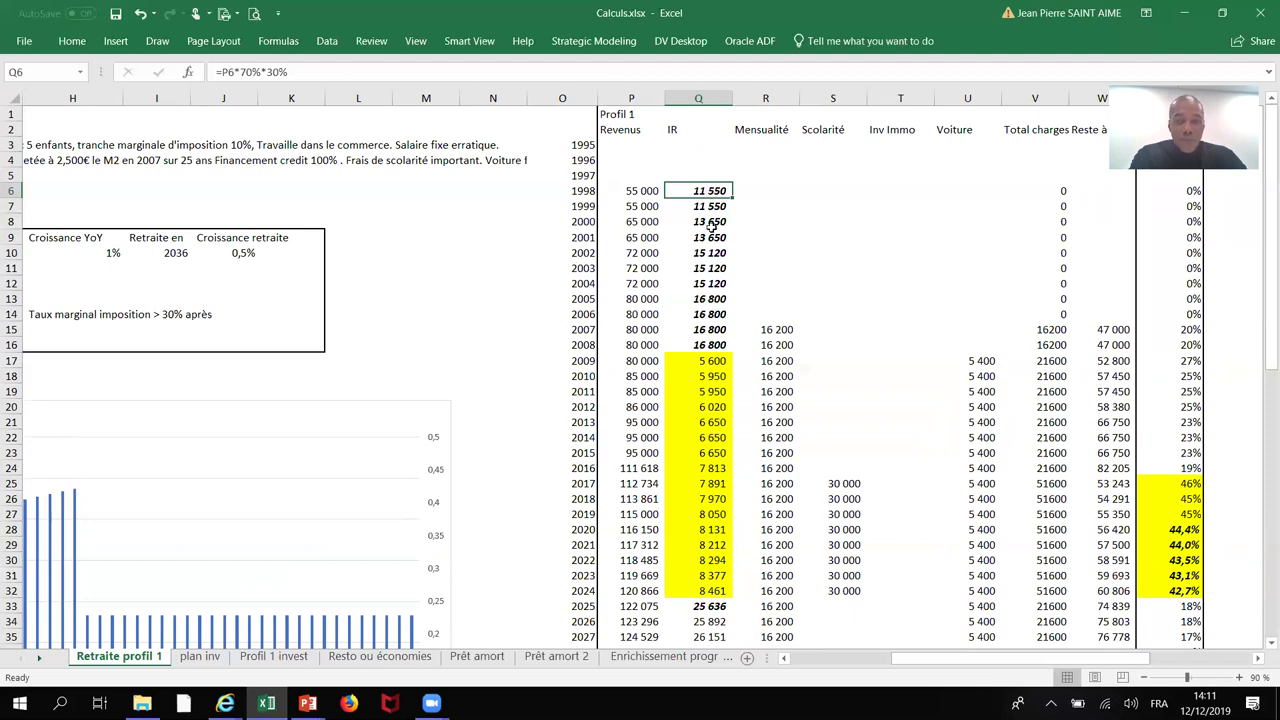
{"action": "left_click", "coordinate": [721, 360]}
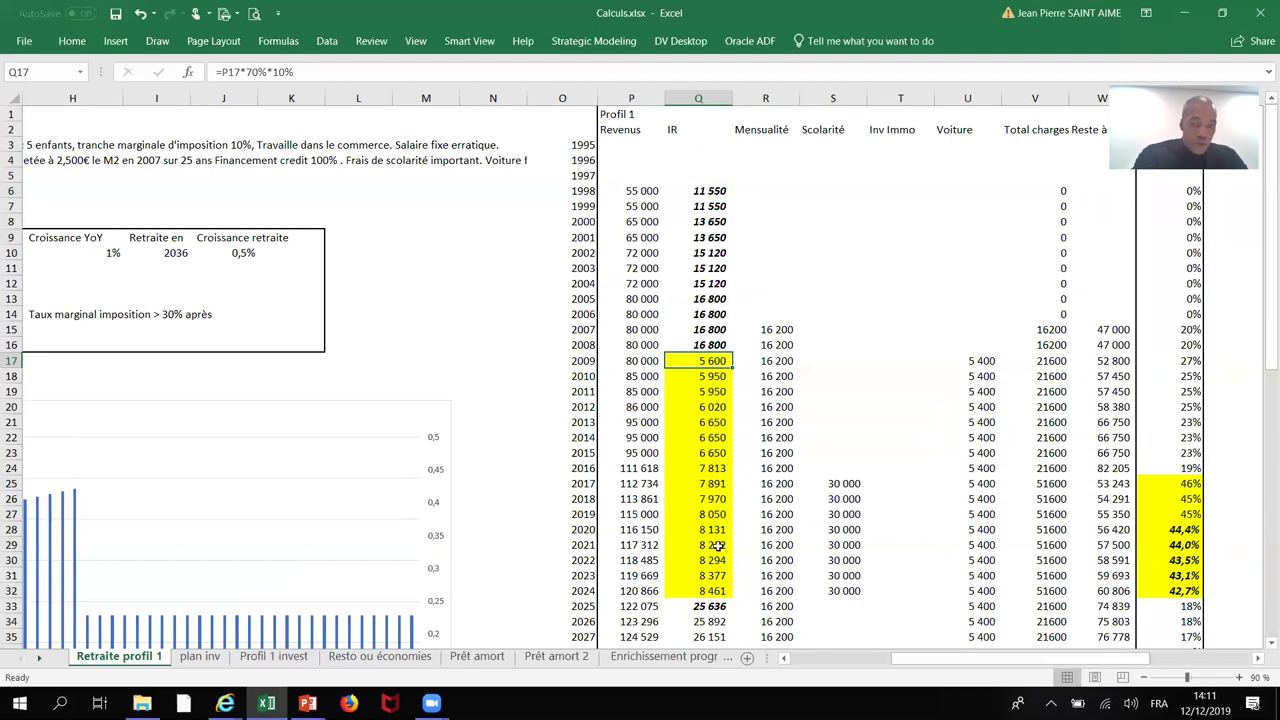
Step: Copy the 2009 IR formula with the 10% rate into the IR cells for 2008 back through 2004
{"action": "scroll", "coordinate": [718, 545], "scroll_direction": "down", "scroll_amount": 2}
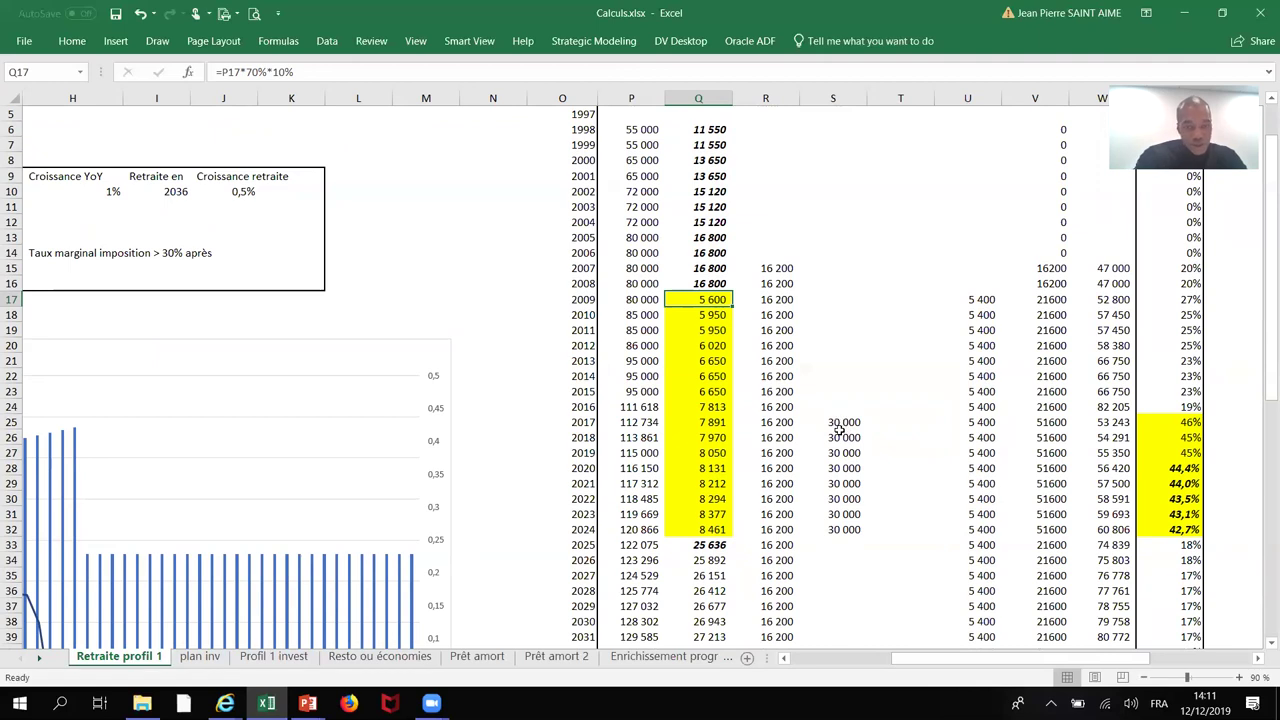
{"action": "left_click", "coordinate": [707, 285]}
{"action": "left_click", "coordinate": [706, 300]}
{"action": "key", "text": "ctrl+c"}
{"action": "key", "text": "Up"}
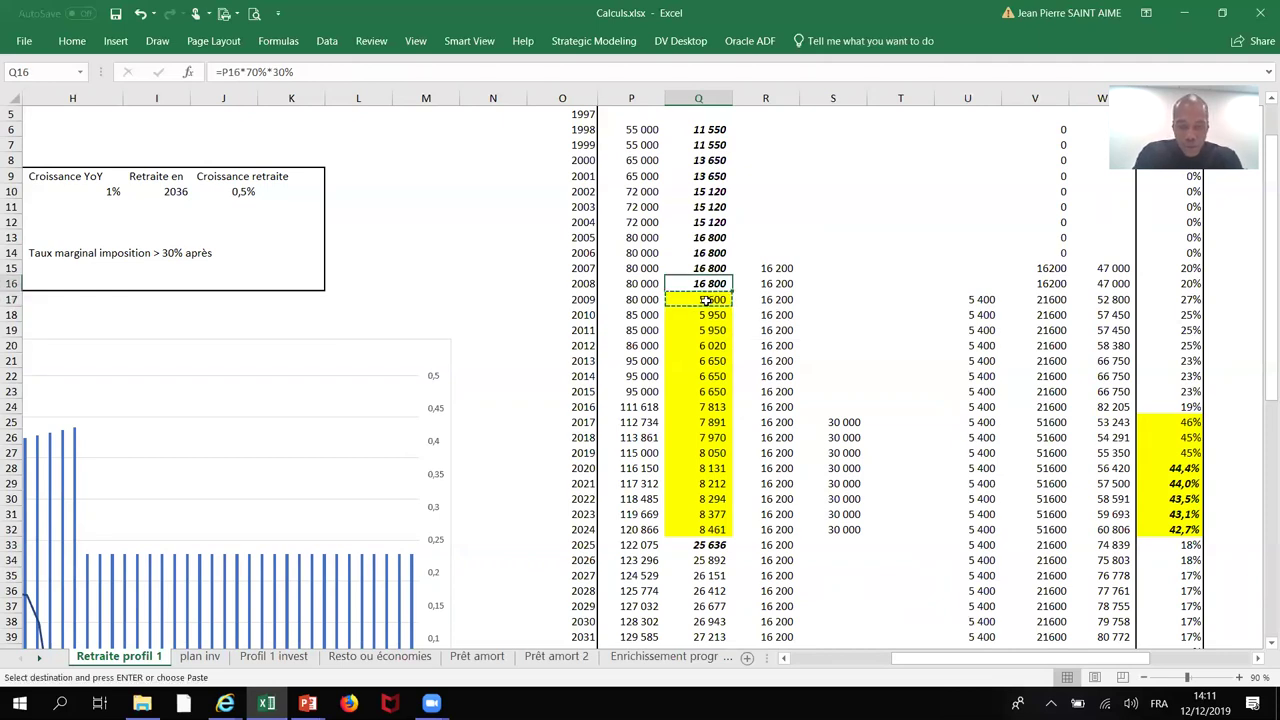
{"action": "key", "text": "ctrl+v"}
{"action": "key", "text": "Up"}
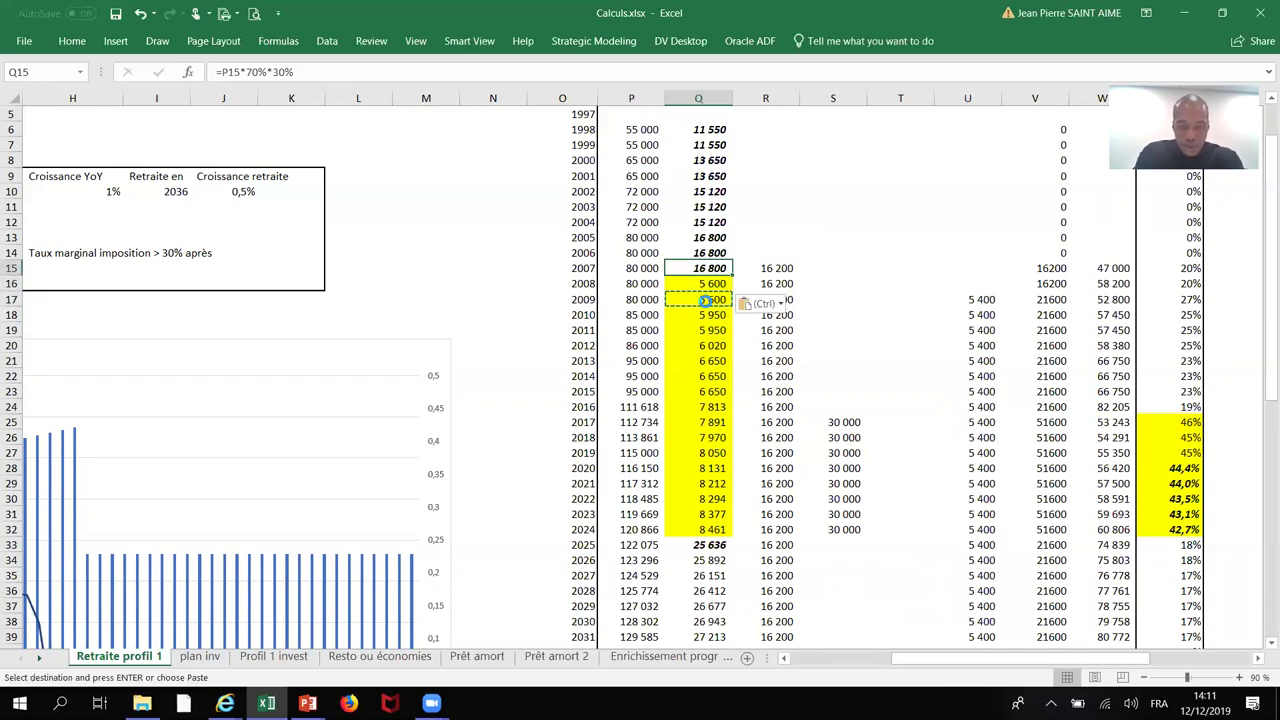
{"action": "key", "text": "ctrl+v"}
{"action": "key", "text": "Up"}
{"action": "key", "text": "ctrl+v"}
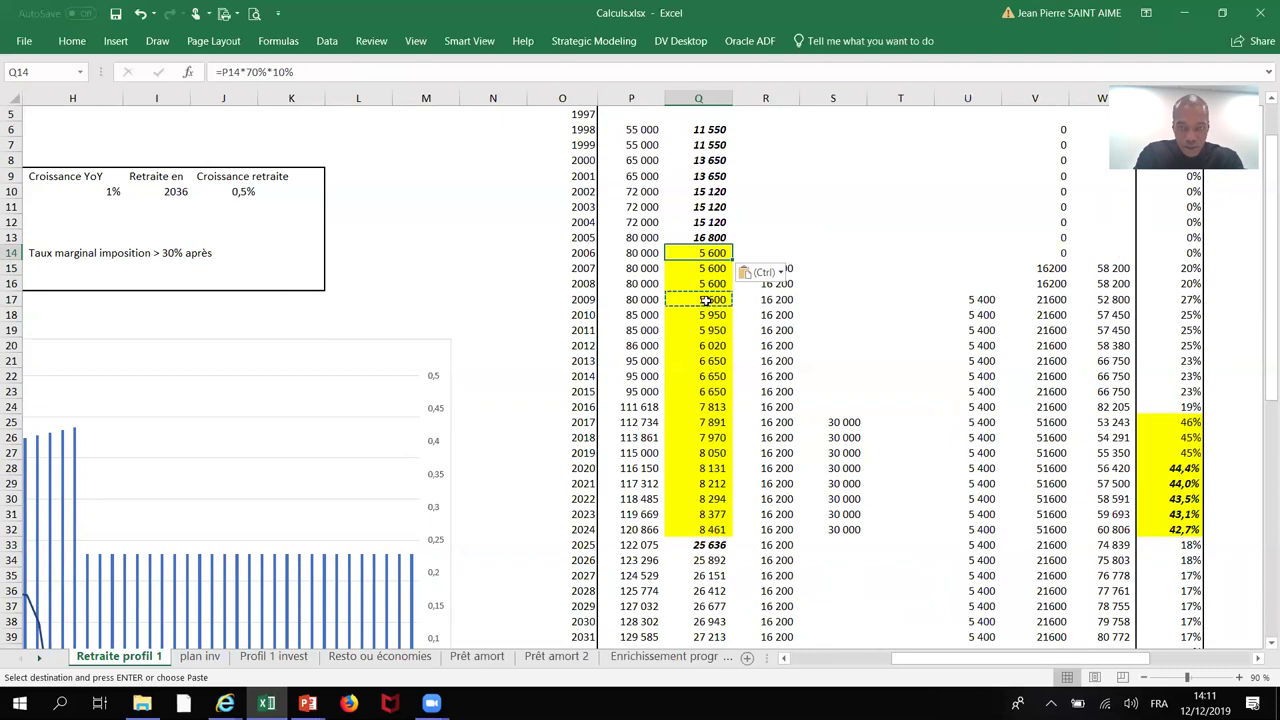
{"action": "key", "text": "Up"}
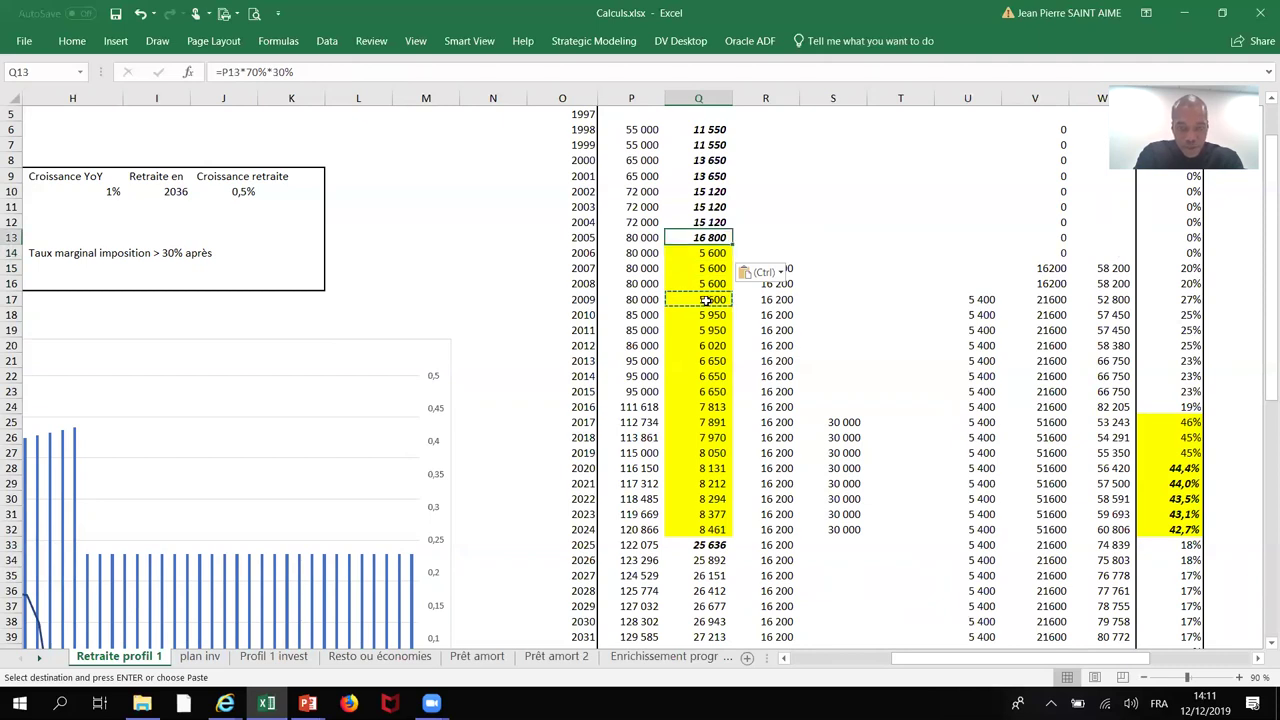
{"action": "key", "text": "ctrl+v"}
{"action": "key", "text": "Up"}
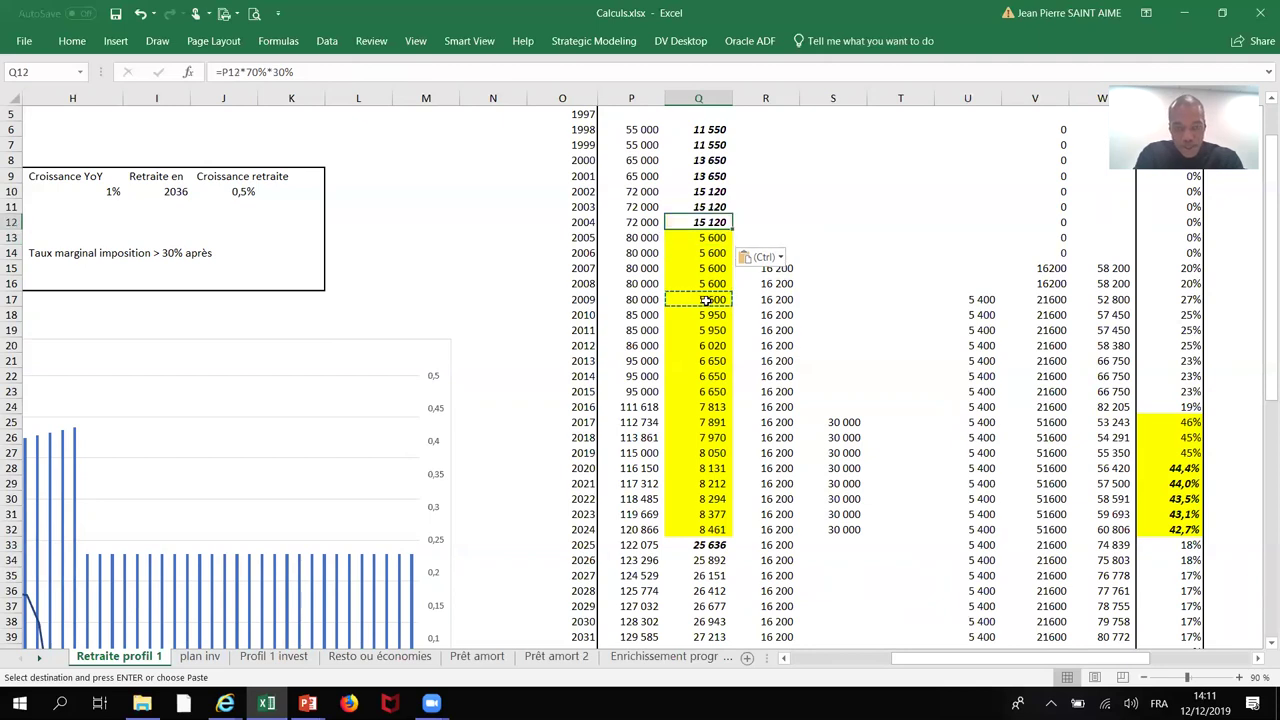
{"action": "key", "text": "ctrl+v"}
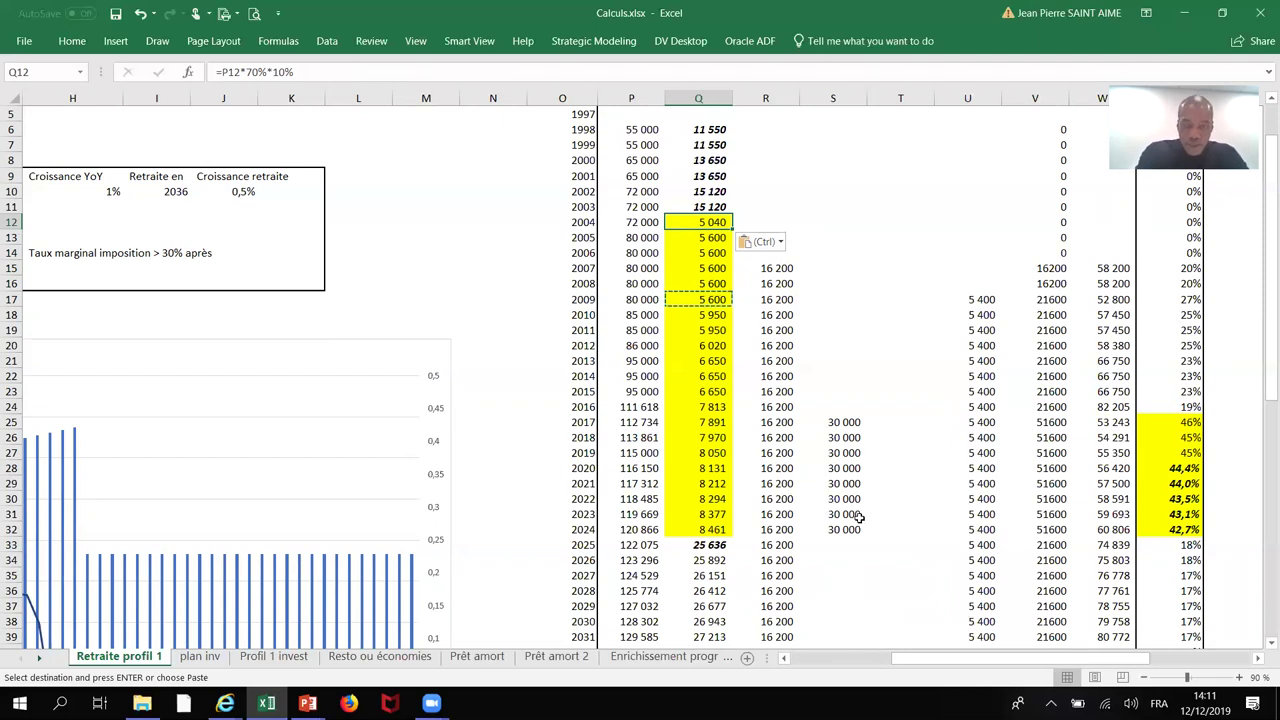
Step: Examine the Total charges and Reste à vivre formulas for 2017, the 2019 Taux Endettement formula, and the rows around retirement
{"action": "scroll", "coordinate": [925, 455], "scroll_direction": "up", "scroll_amount": 2}
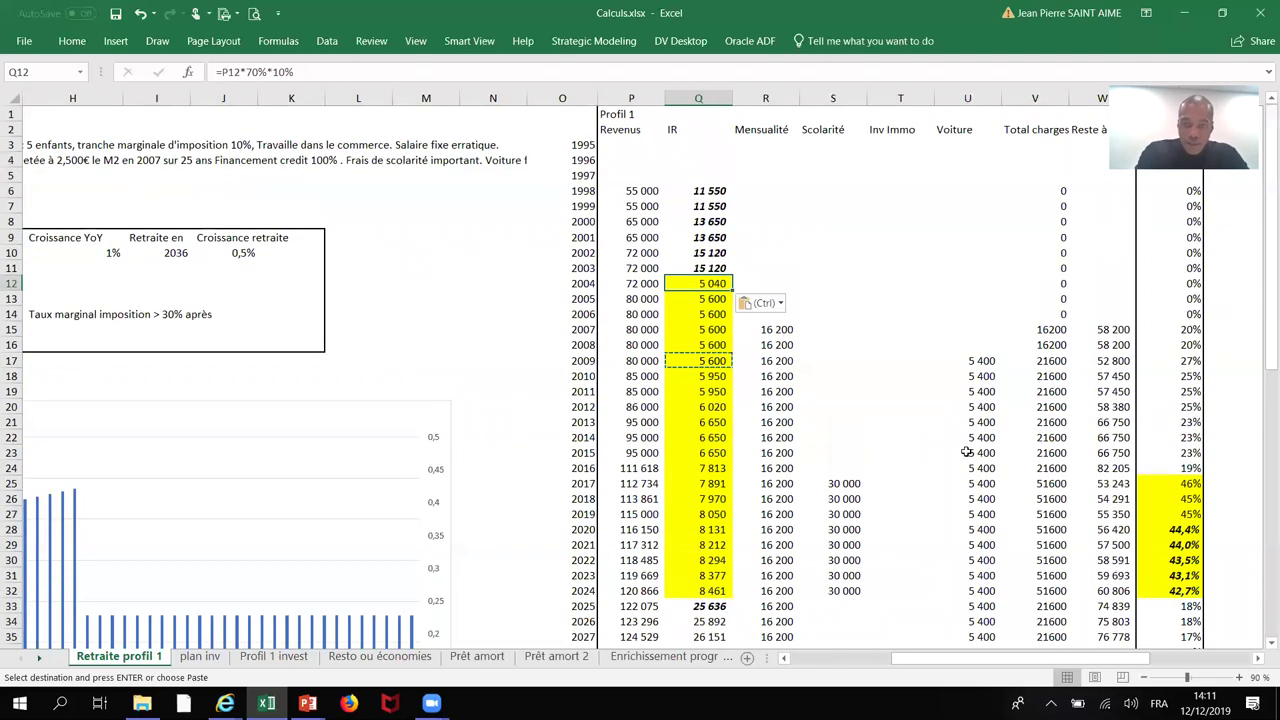
{"action": "scroll", "coordinate": [981, 415], "scroll_direction": "down", "scroll_amount": 2}
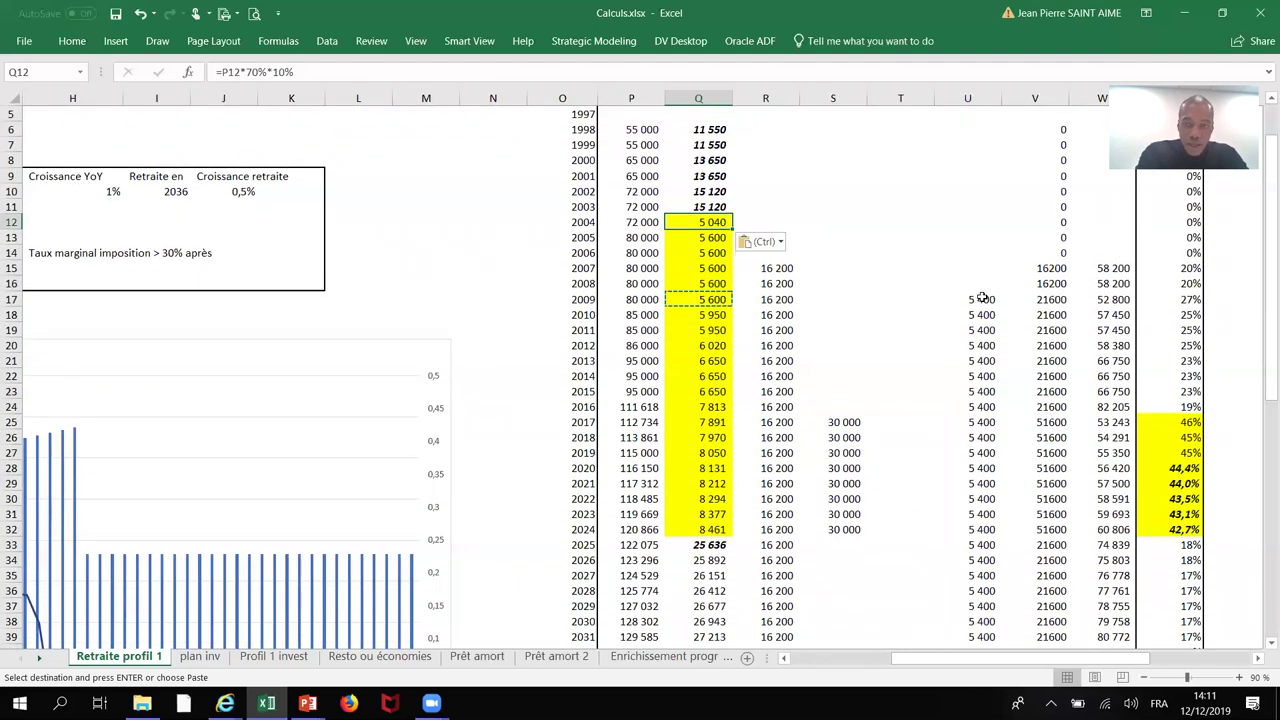
{"action": "scroll", "coordinate": [1006, 498], "scroll_direction": "up", "scroll_amount": 2}
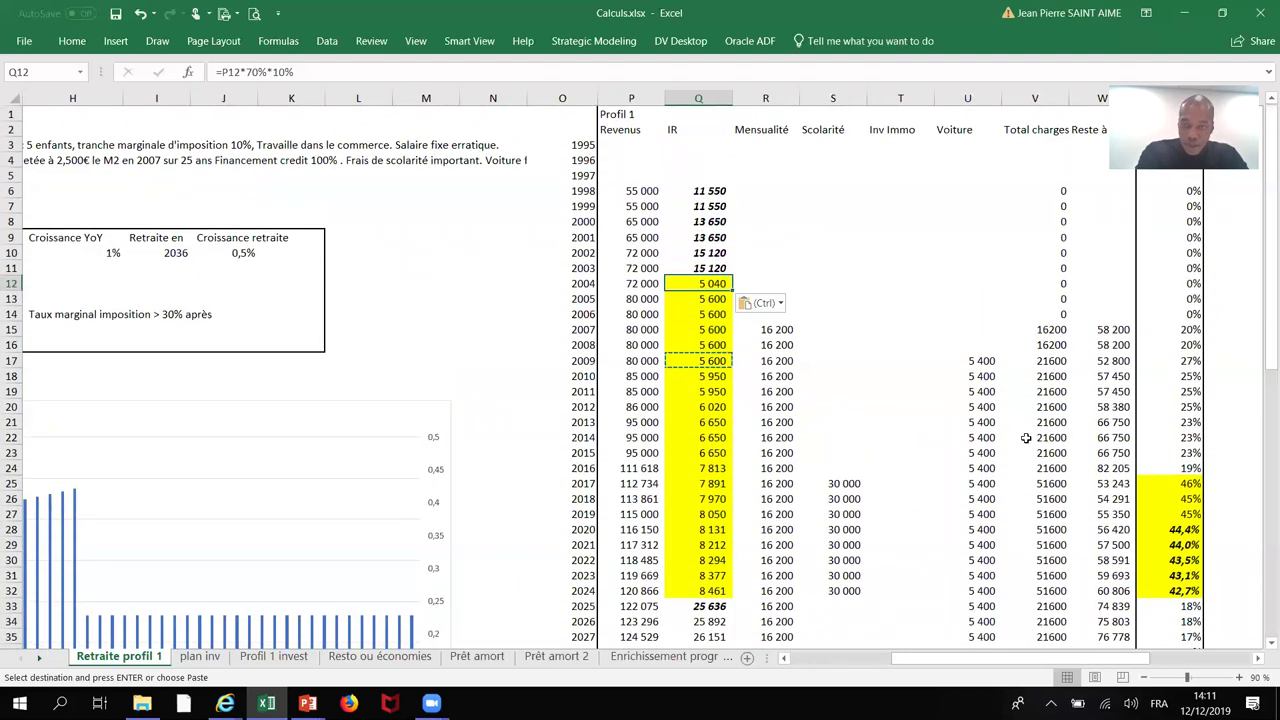
{"action": "scroll", "coordinate": [1047, 388], "scroll_direction": "right", "scroll_amount": 1}
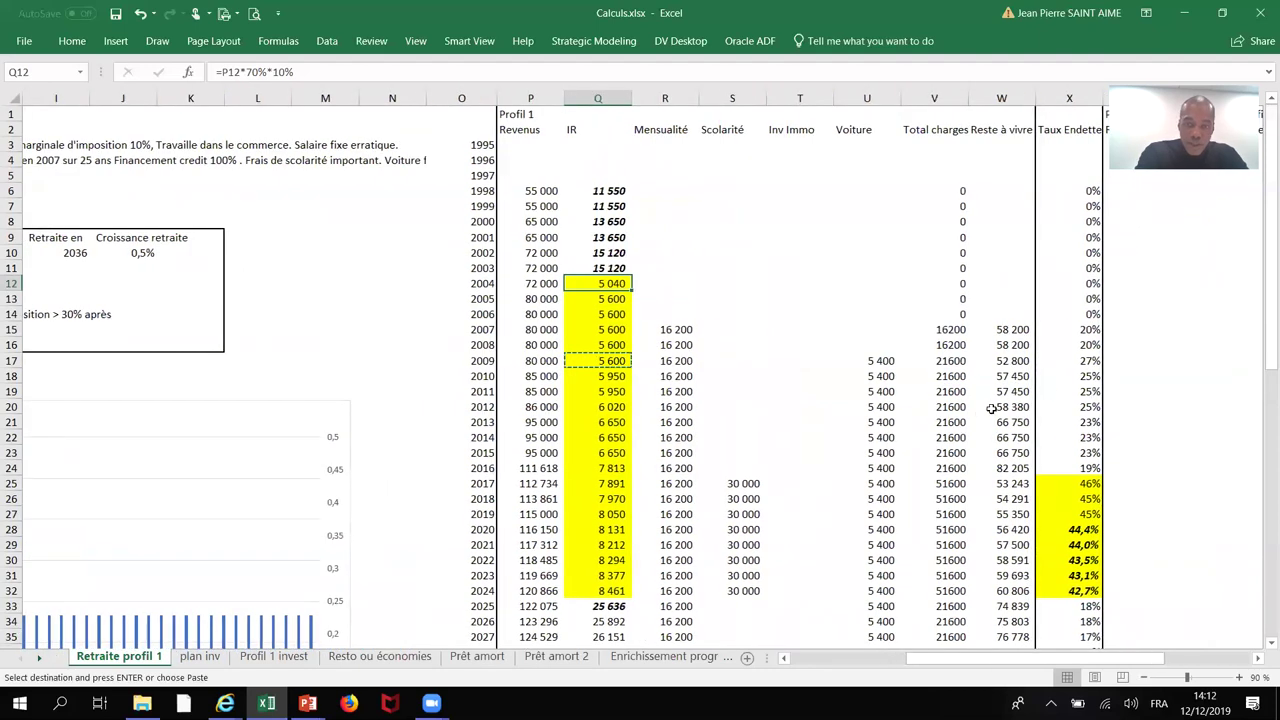
{"action": "left_click", "coordinate": [953, 483]}
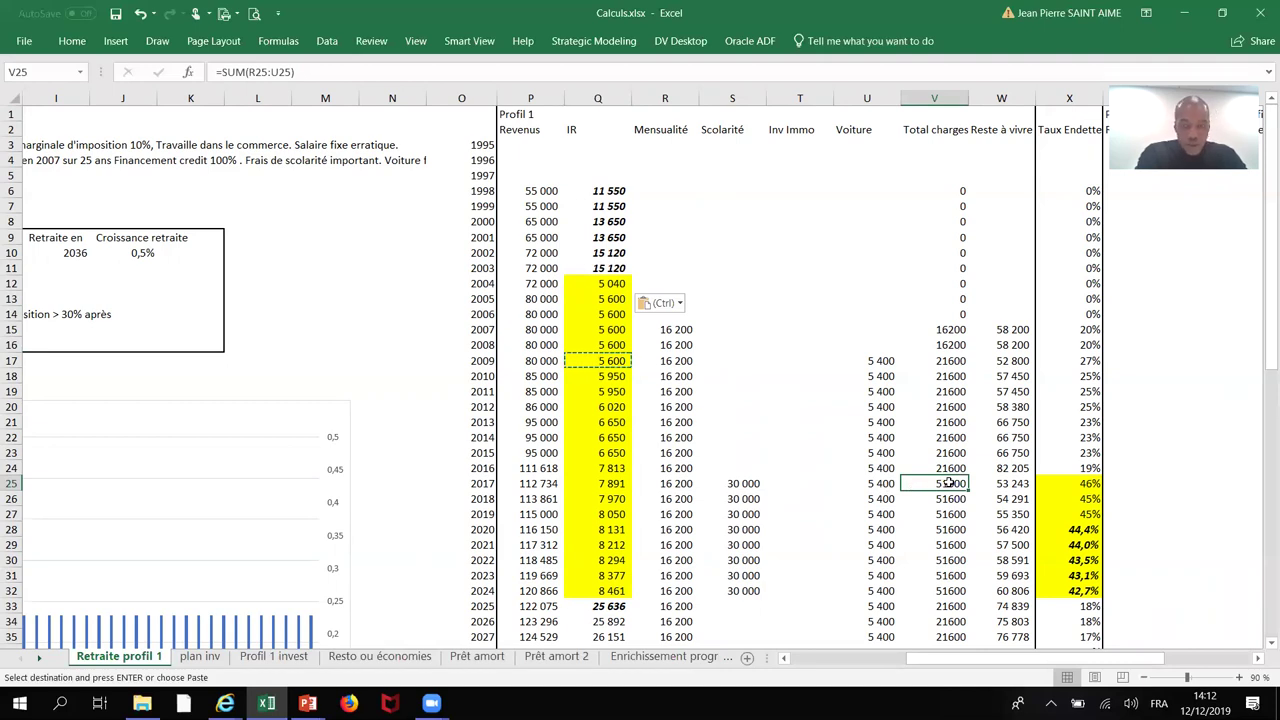
{"action": "left_click", "coordinate": [1020, 484]}
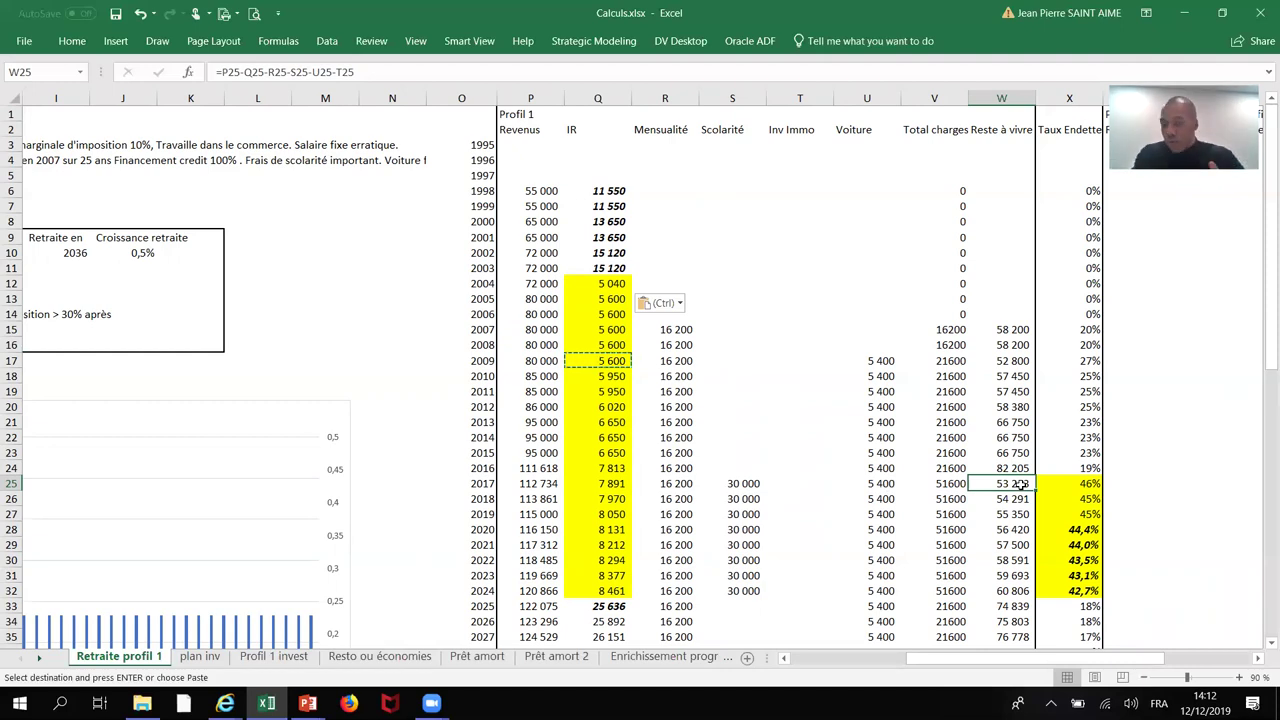
{"action": "left_click", "coordinate": [1092, 514]}
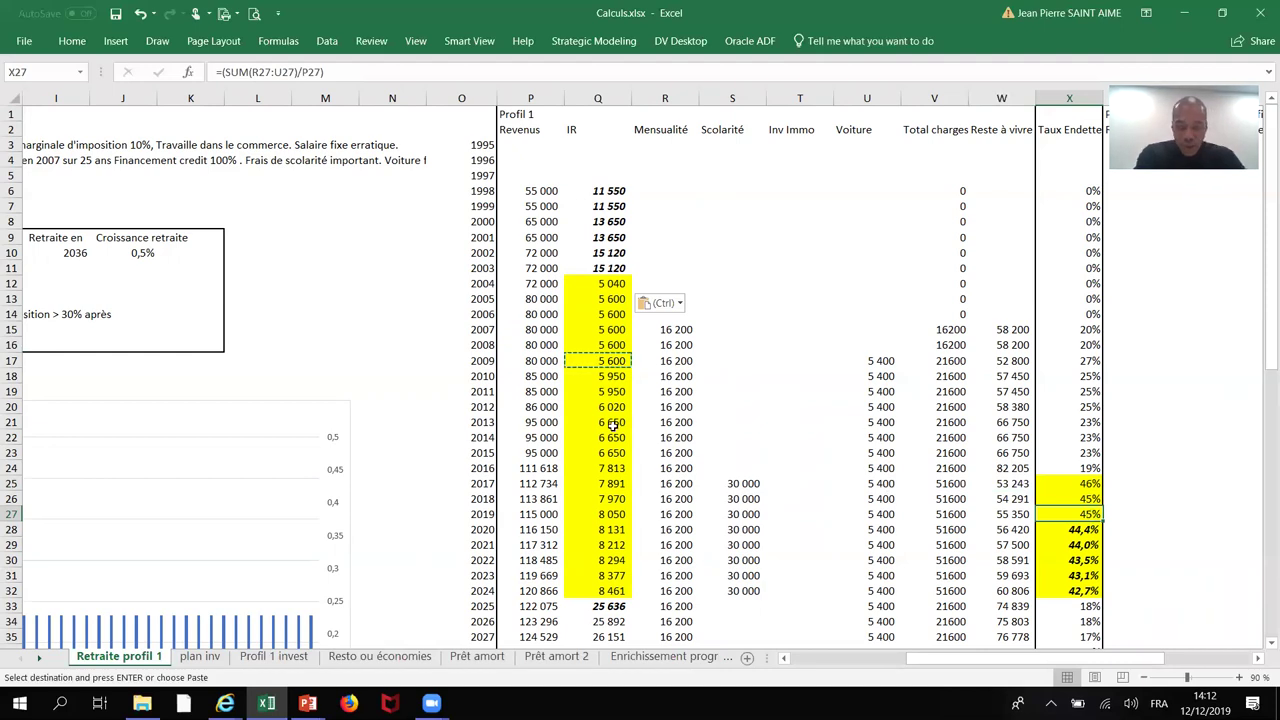
{"action": "scroll", "coordinate": [613, 425], "scroll_direction": "down", "scroll_amount": 4}
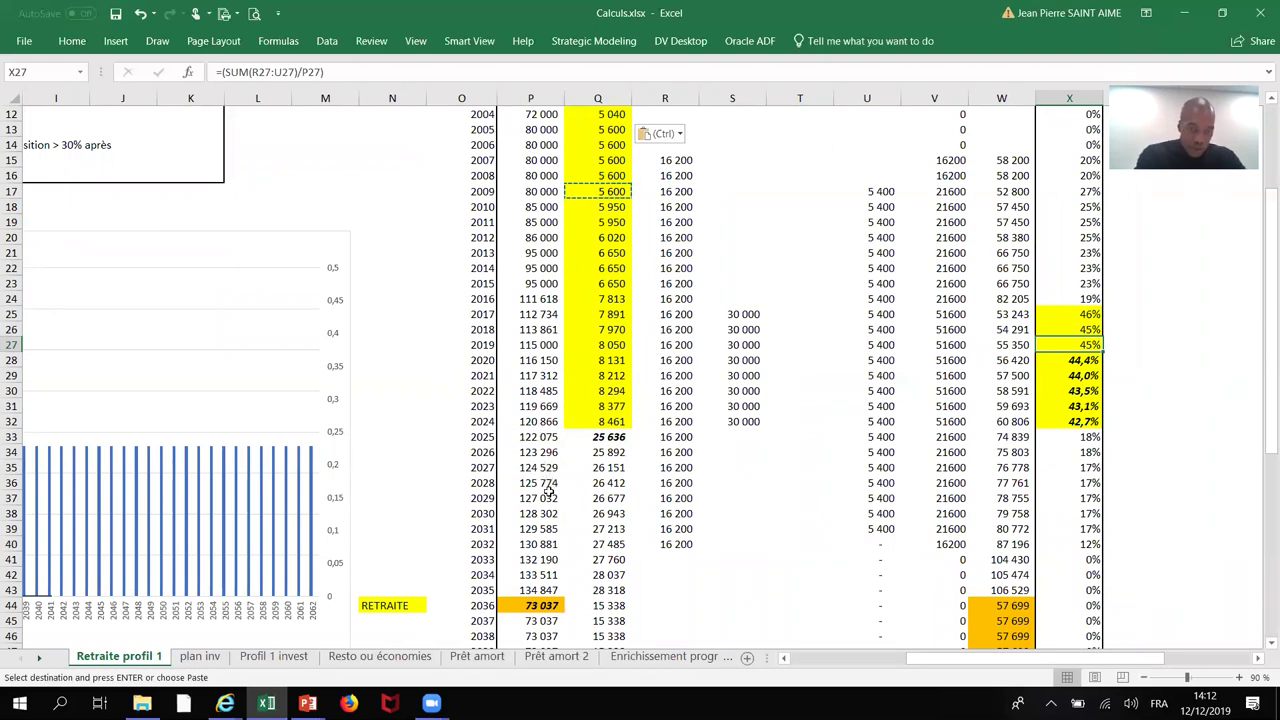
Step: Inspect the formulas for the 2036 retirement income and its IR amount
{"action": "left_click", "coordinate": [551, 605]}
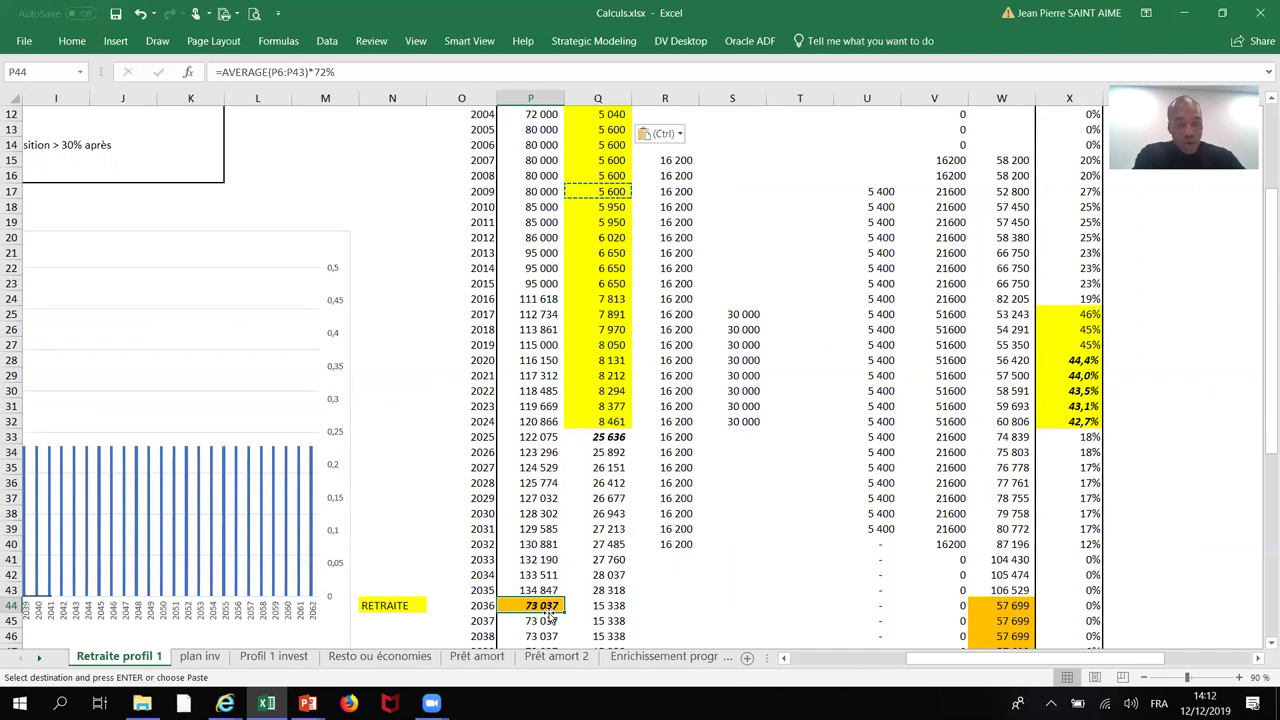
{"action": "left_click", "coordinate": [617, 609]}
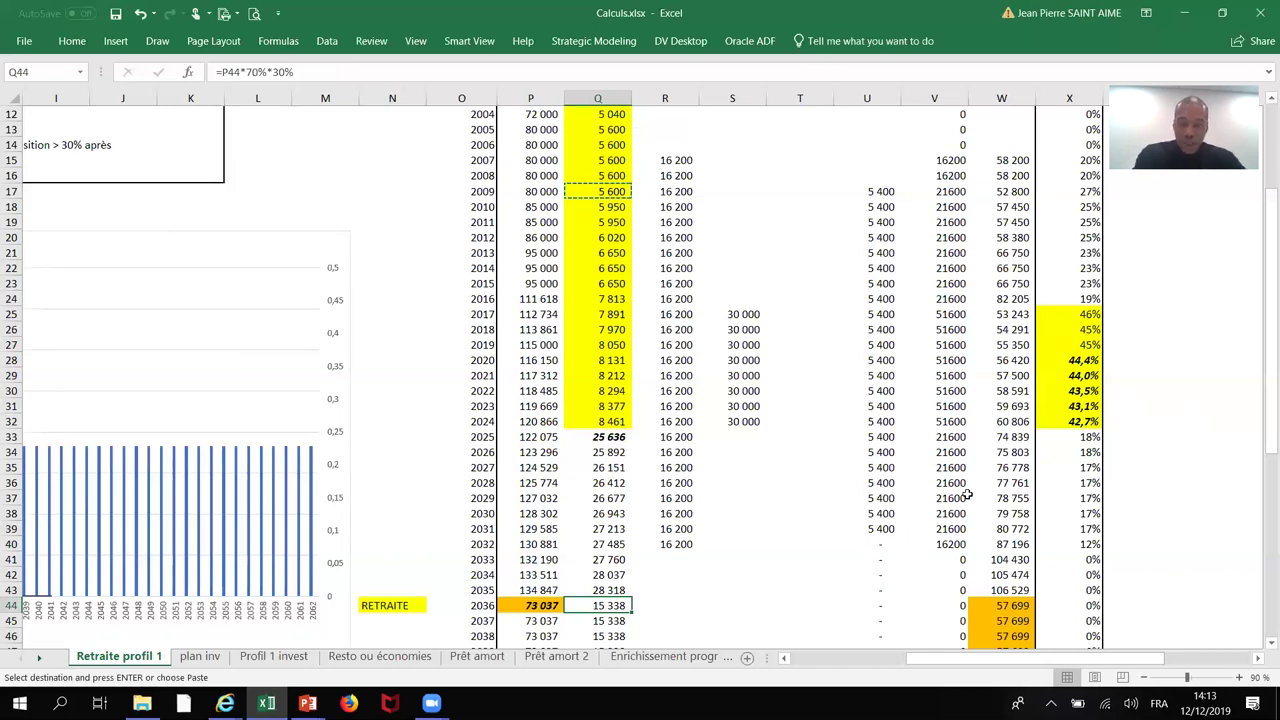
{"action": "scroll", "coordinate": [967, 494], "scroll_direction": "up", "scroll_amount": 4}
{"action": "scroll", "coordinate": [967, 494], "scroll_direction": "down", "scroll_amount": 6}
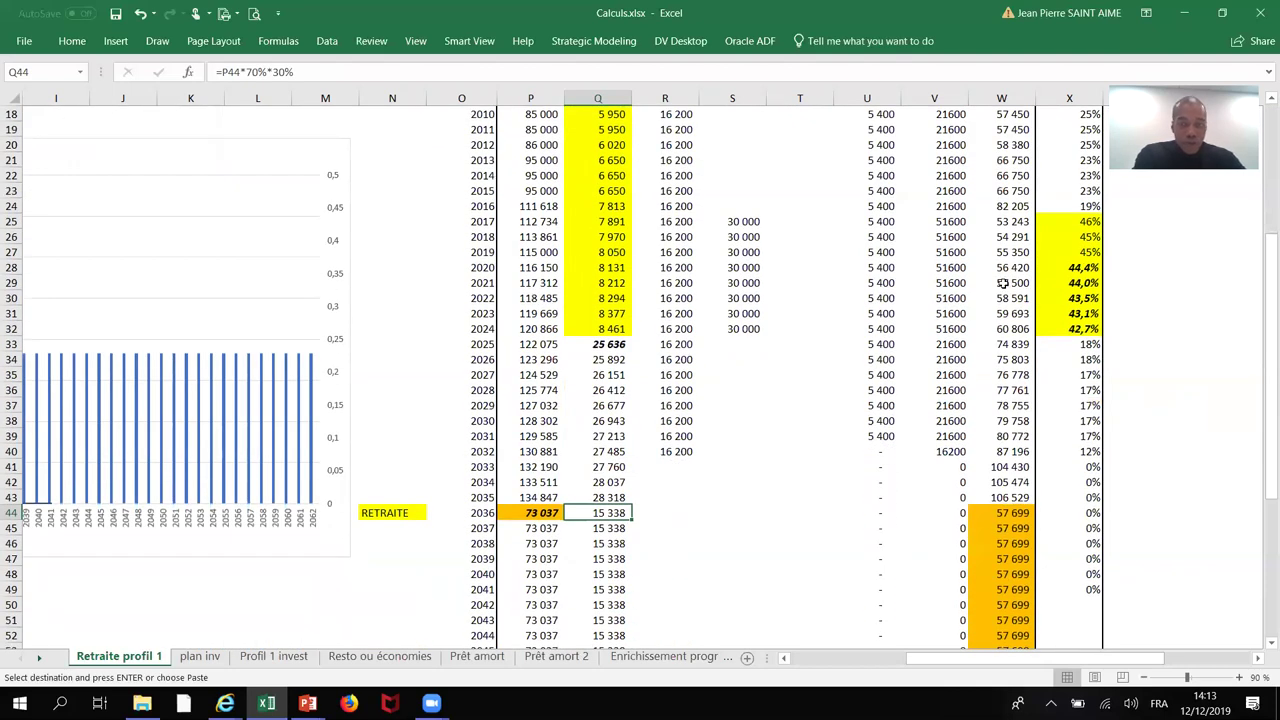
Step: Examine the Reste à vivre formulas for 2012, 2026, 2033, 2035 and the 2036 retirement year
{"action": "left_click", "coordinate": [1003, 145]}
{"action": "scroll", "coordinate": [1003, 145], "scroll_direction": "up", "scroll_amount": 2}
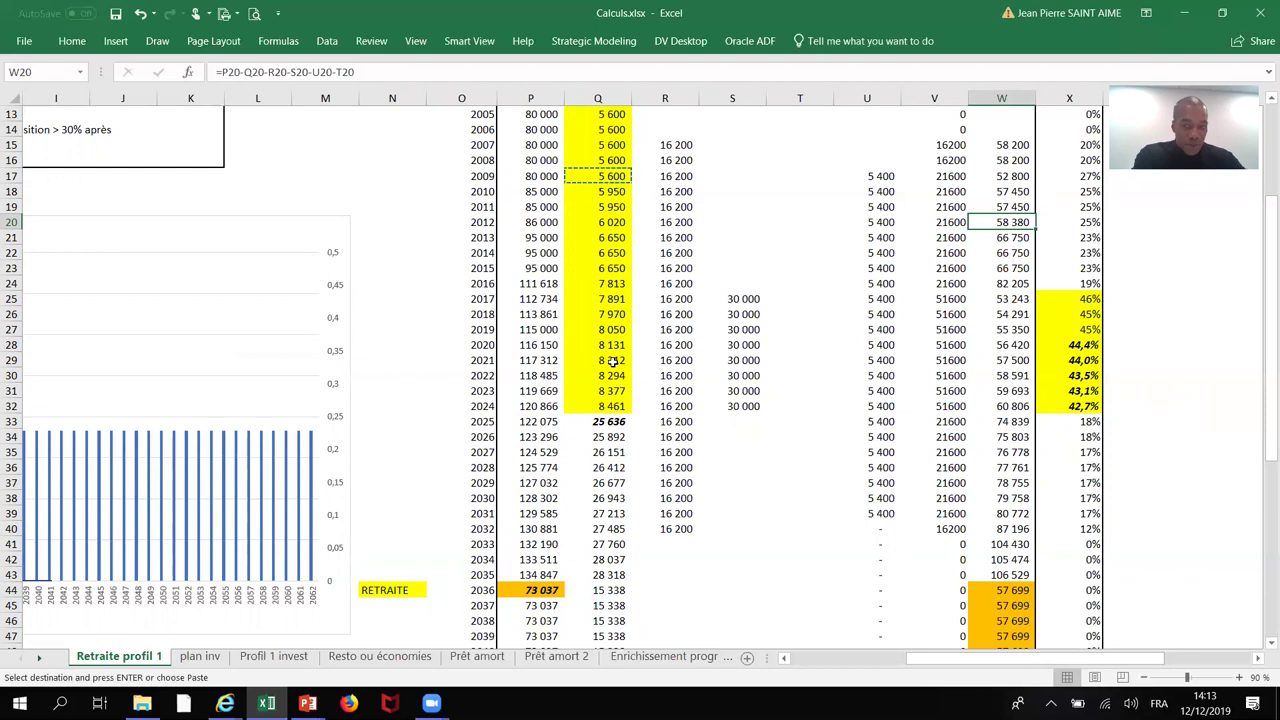
{"action": "left_click", "coordinate": [1016, 437]}
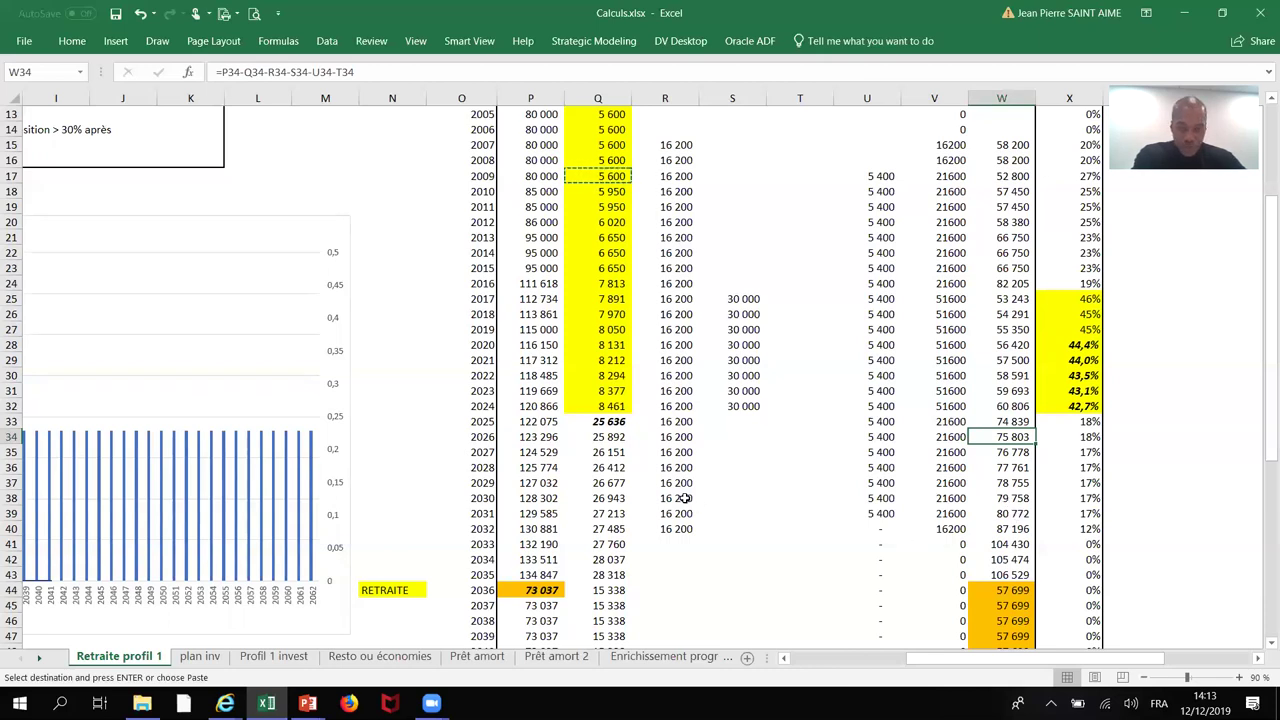
{"action": "scroll", "coordinate": [684, 497], "scroll_direction": "up", "scroll_amount": 4}
{"action": "scroll", "coordinate": [684, 497], "scroll_direction": "down", "scroll_amount": 2}
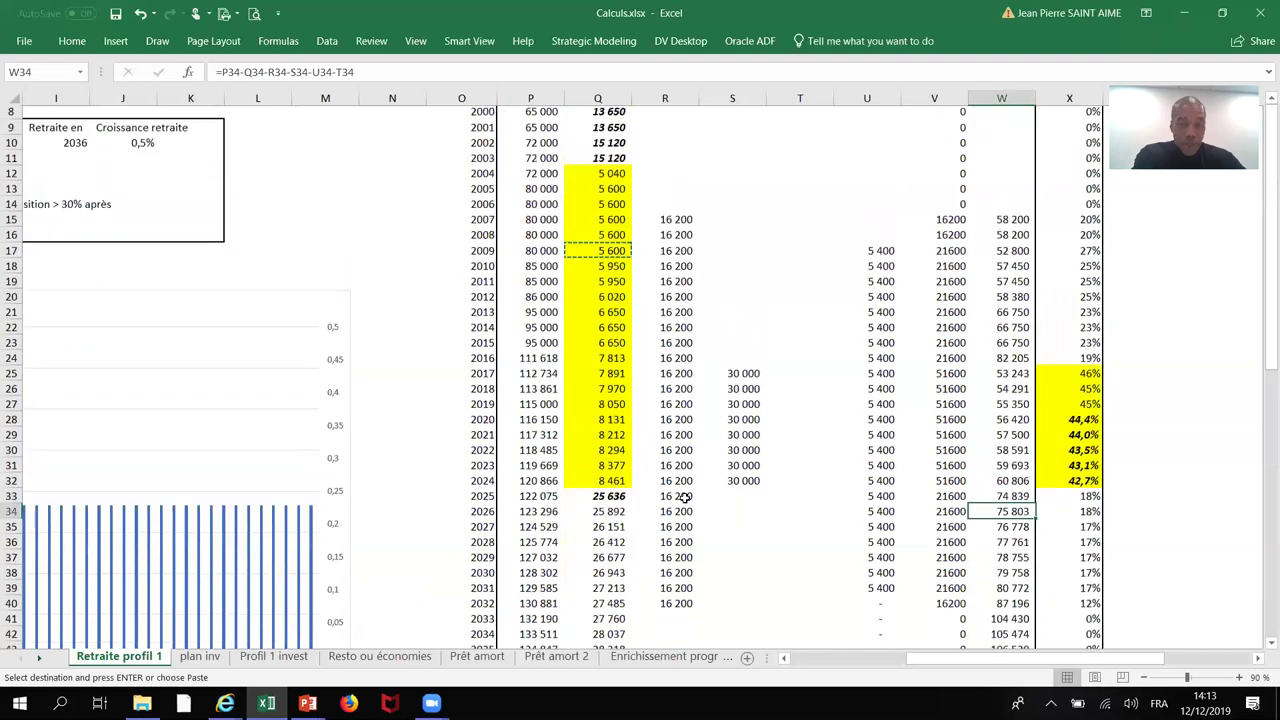
{"action": "scroll", "coordinate": [684, 497], "scroll_direction": "down", "scroll_amount": 2}
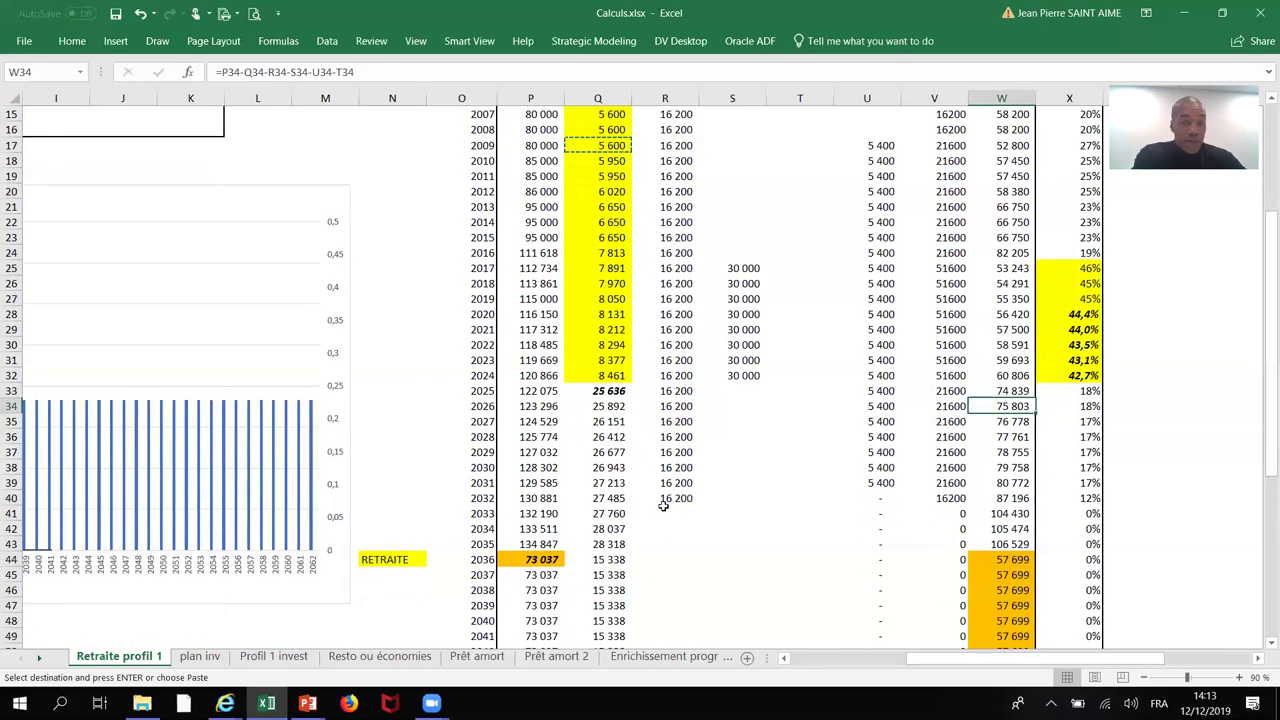
{"action": "left_click", "coordinate": [1005, 512]}
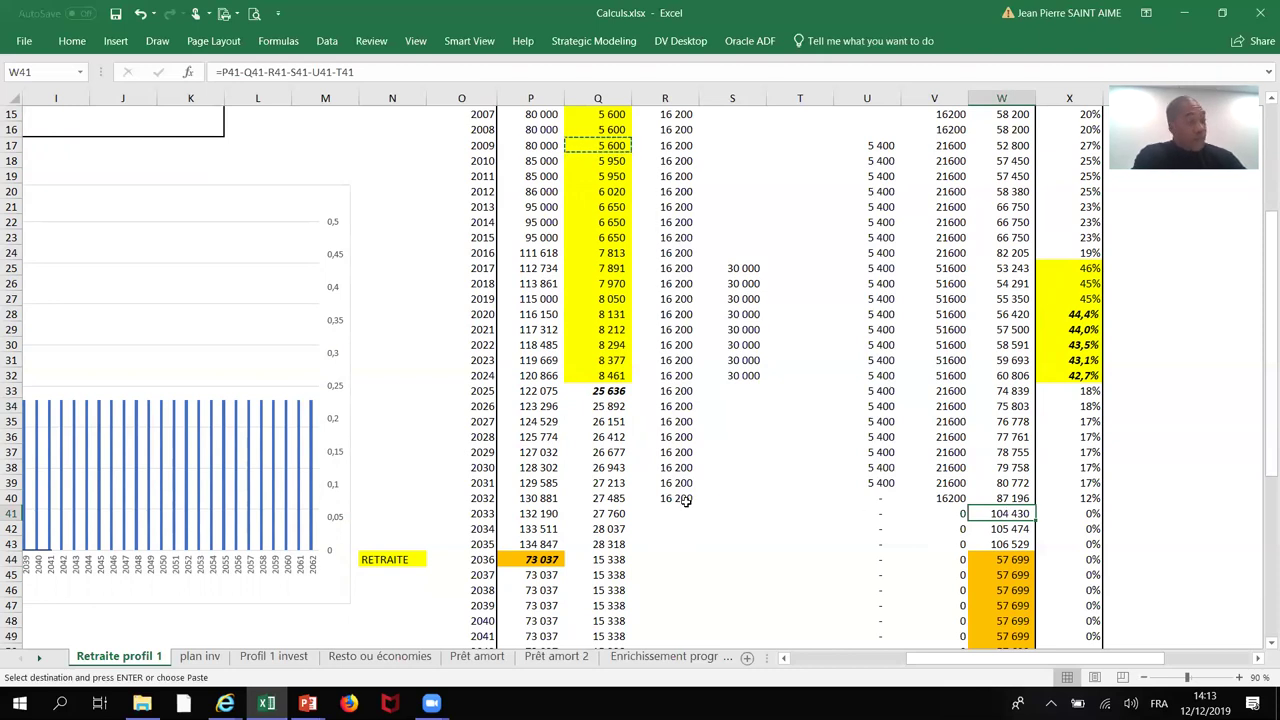
{"action": "left_click", "coordinate": [1000, 547]}
{"action": "left_click", "coordinate": [1008, 513]}
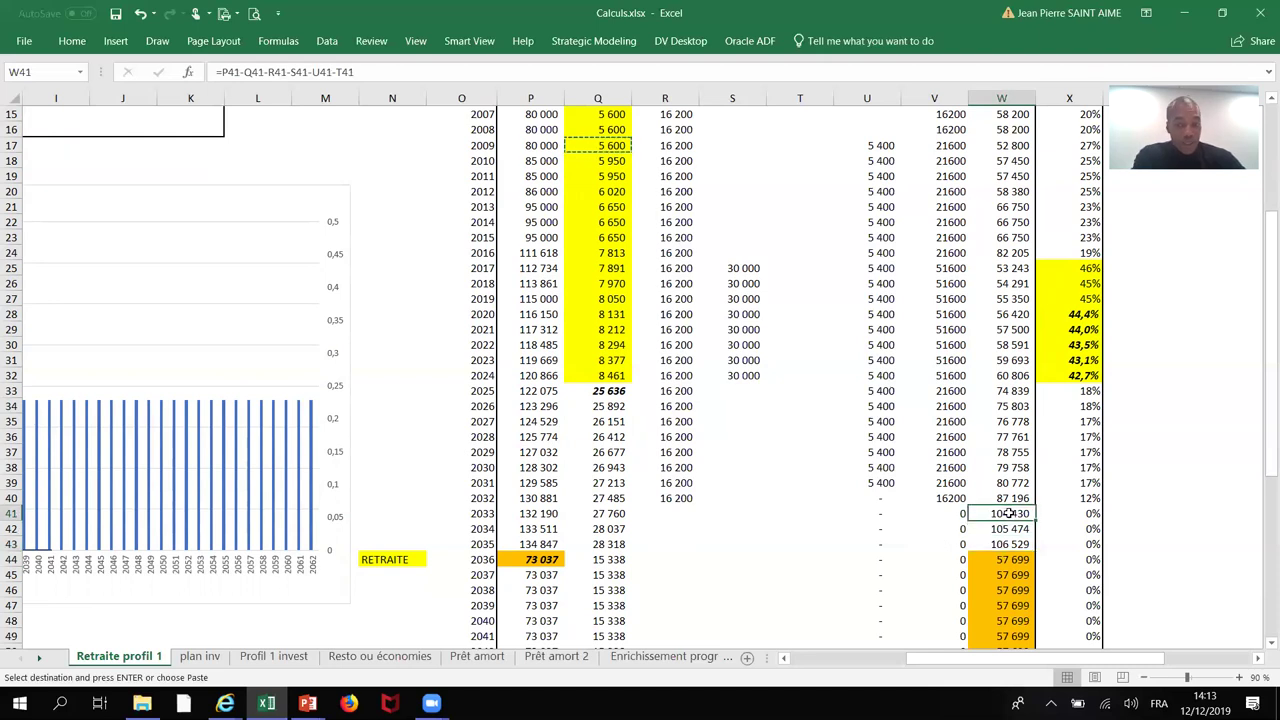
{"action": "left_click", "coordinate": [1012, 563]}
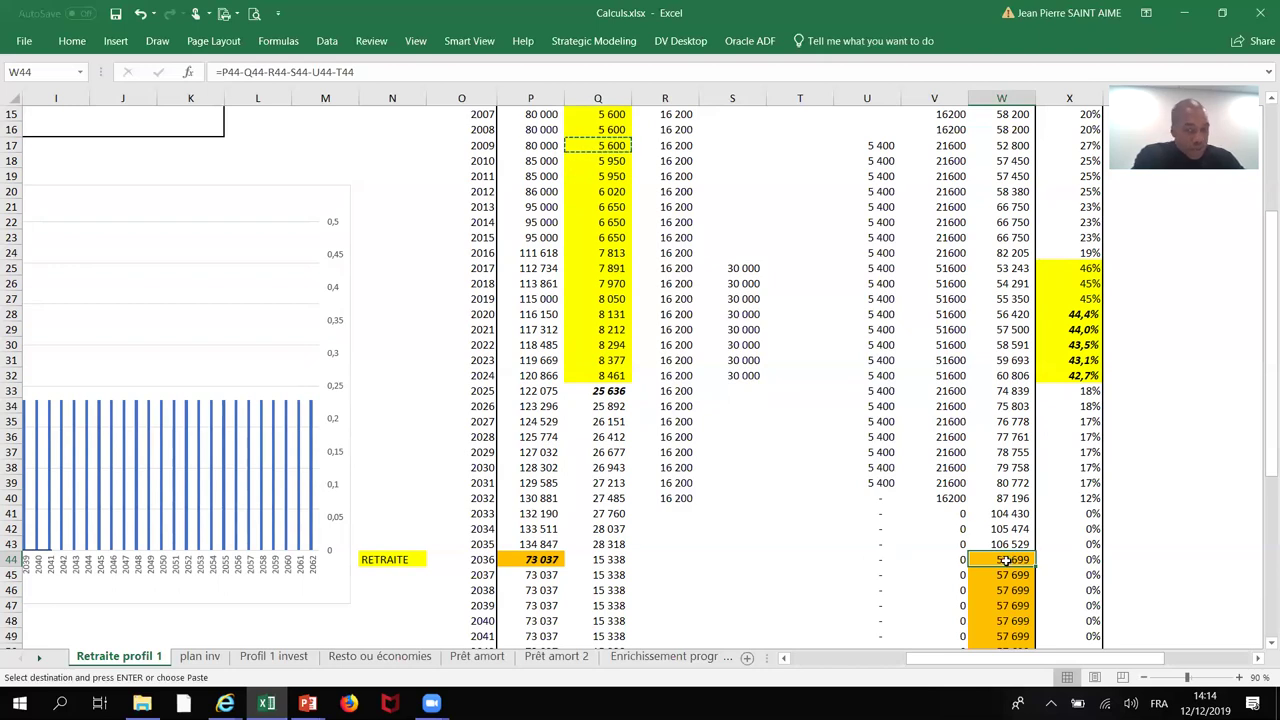
Step: Examine the chart's Revenus series before and after the 2036 retirement, including the 2035 and 2039 points
{"action": "scroll", "coordinate": [1005, 561], "scroll_direction": "down", "scroll_amount": 2}
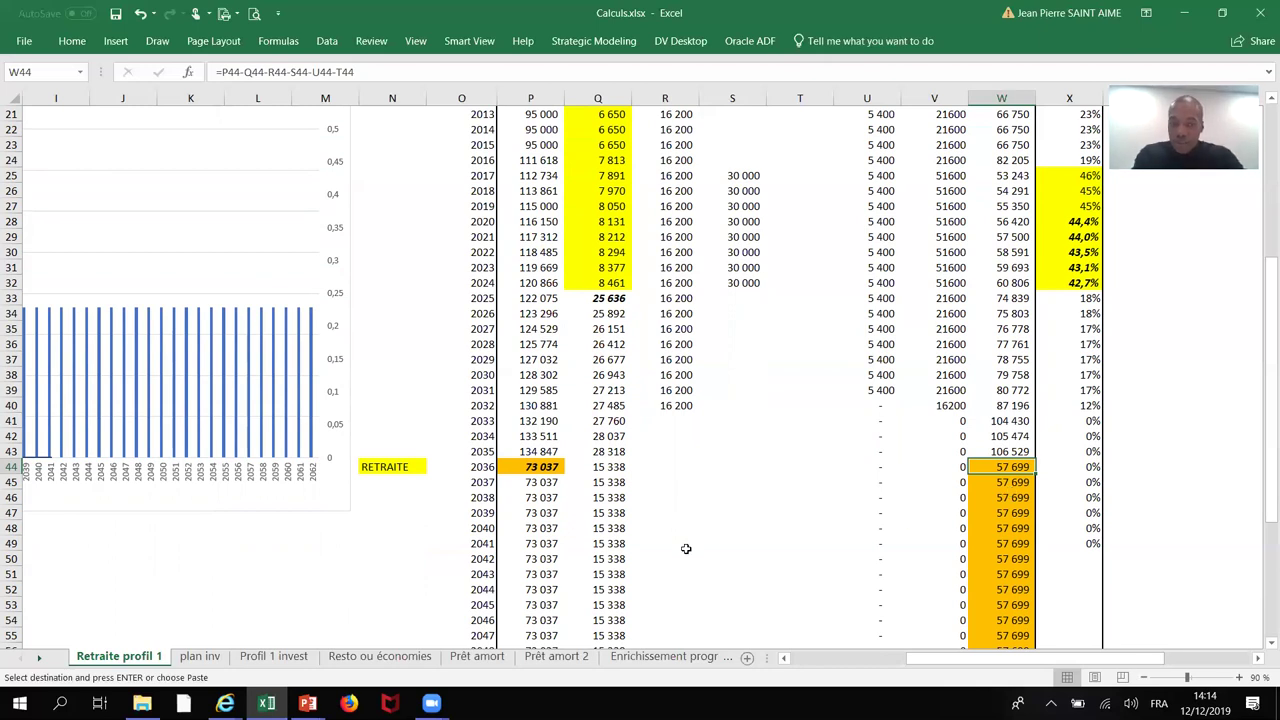
{"action": "scroll", "coordinate": [345, 595], "scroll_direction": "left", "scroll_amount": 5}
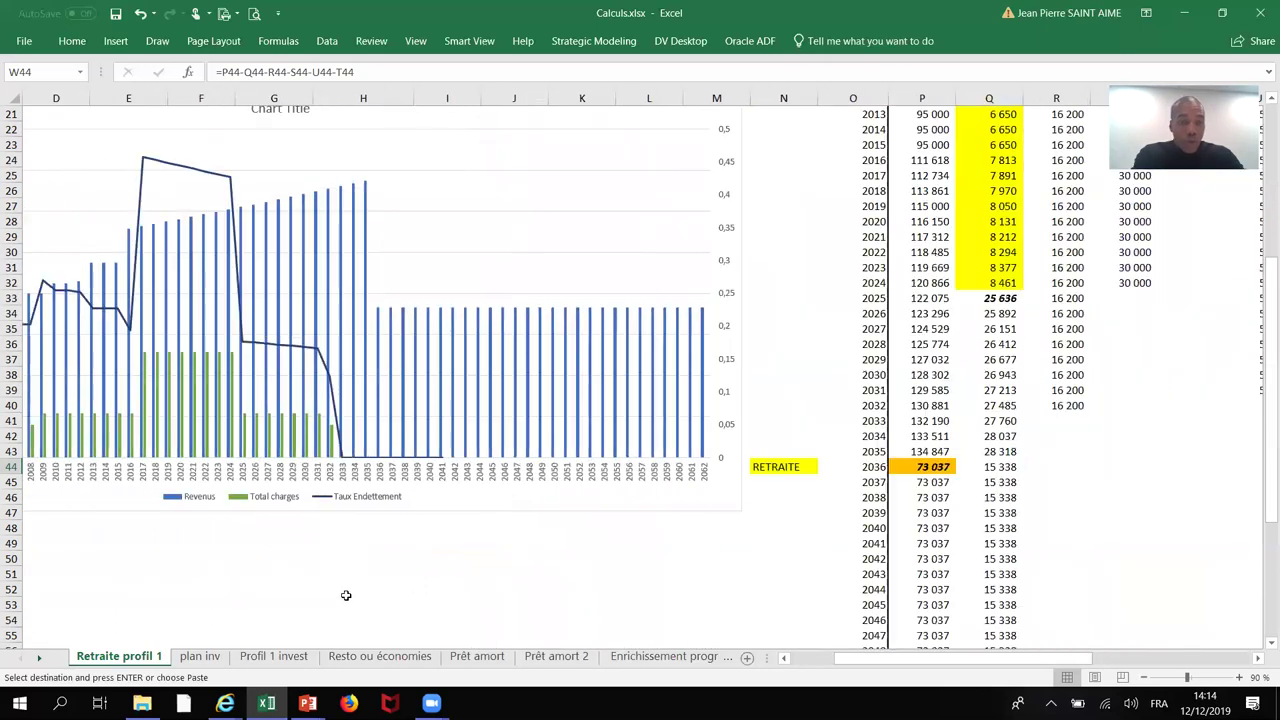
{"action": "scroll", "coordinate": [345, 595], "scroll_direction": "left", "scroll_amount": 3}
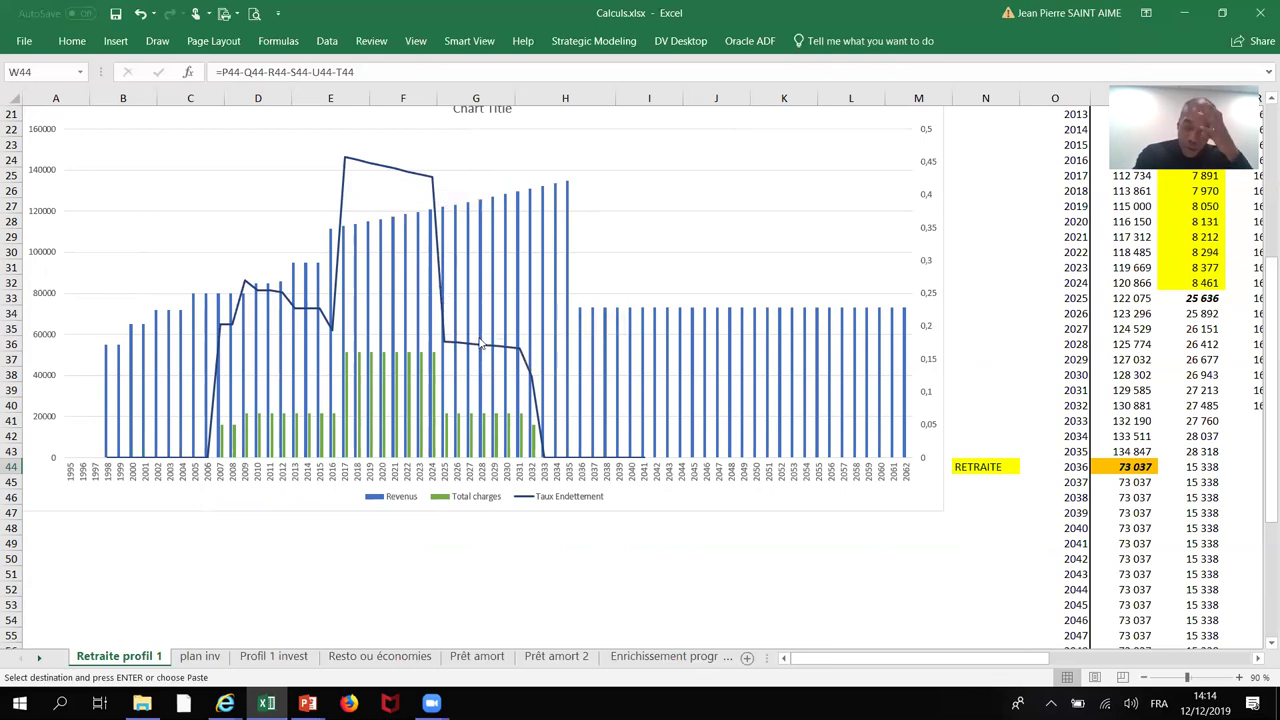
{"action": "mouse_move", "coordinate": [545, 430]}
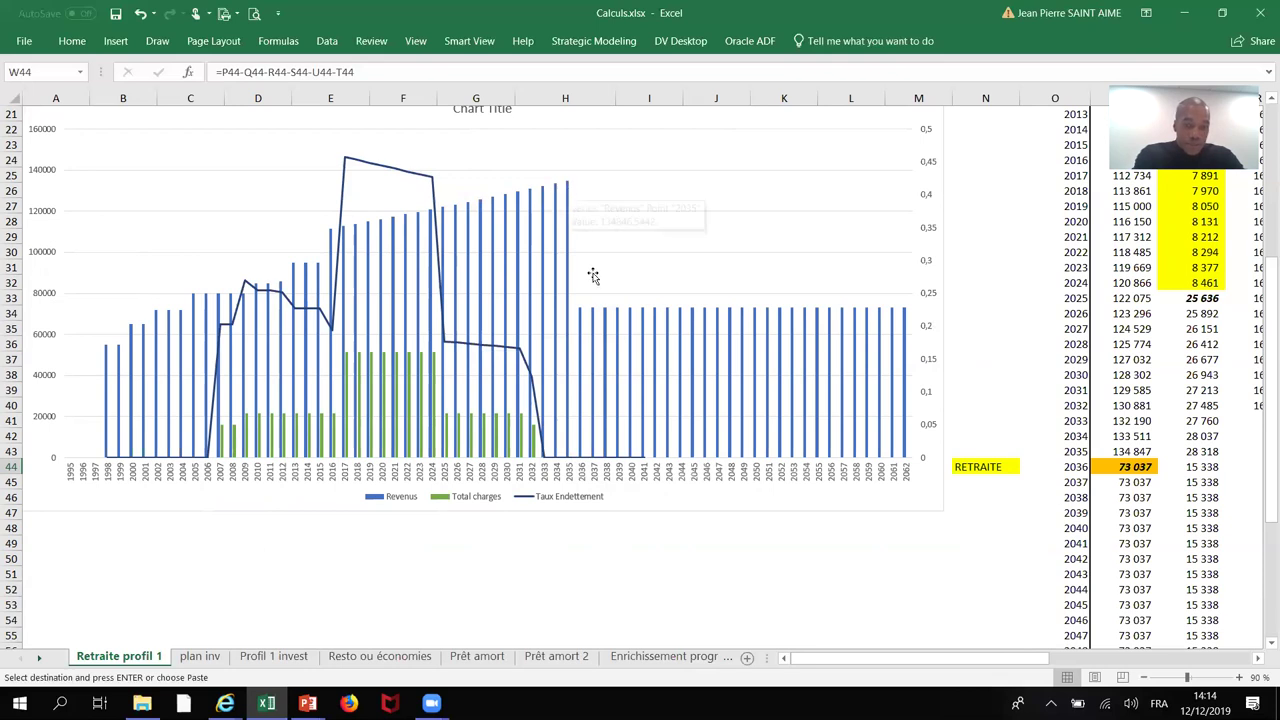
{"action": "mouse_move", "coordinate": [617, 314]}
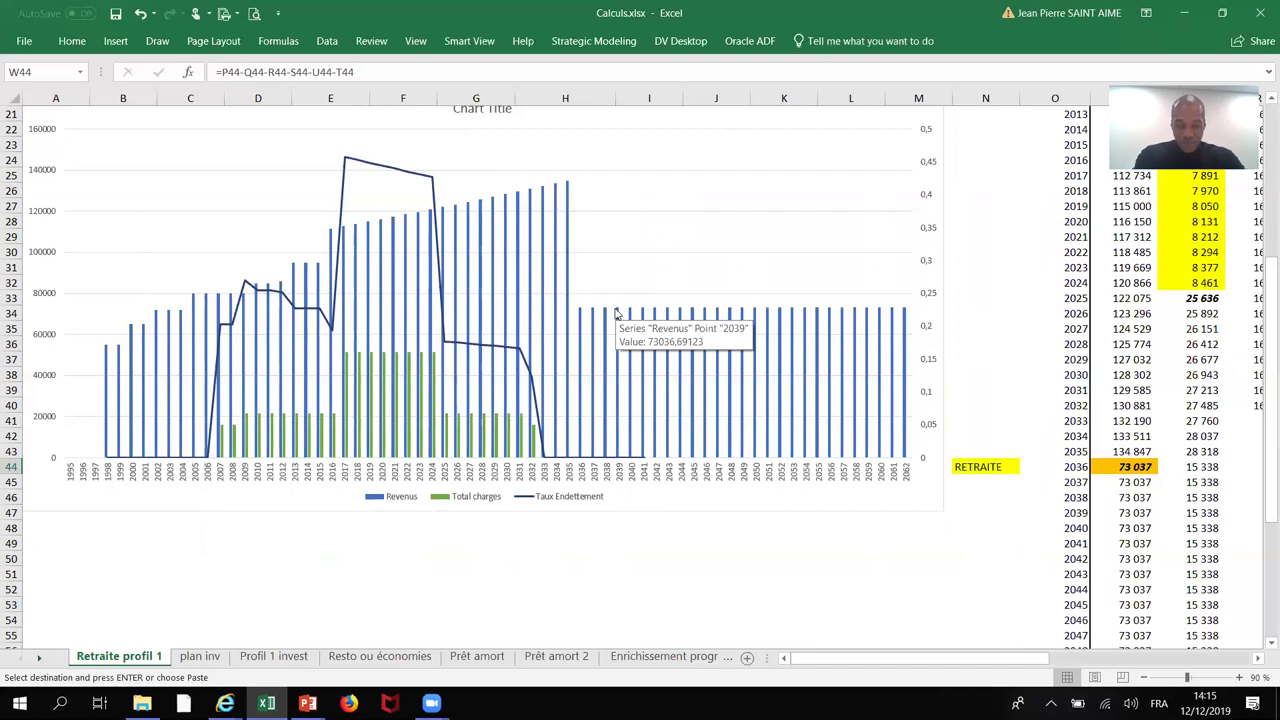
{"action": "scroll", "coordinate": [617, 313], "scroll_direction": "right", "scroll_amount": 1}
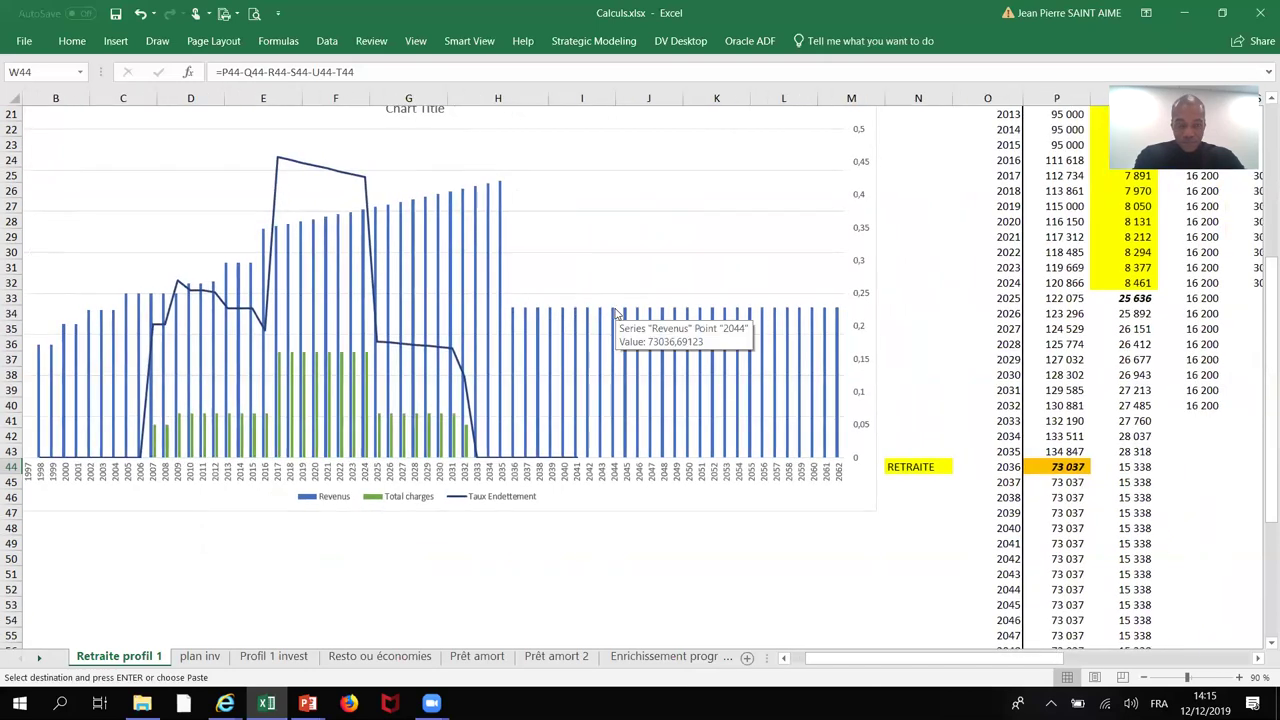
Step: Examine the chart's Total charges bars and Taux Endettement line from 2009 until the charges end after 2032
{"action": "scroll", "coordinate": [617, 313], "scroll_direction": "right", "scroll_amount": 3}
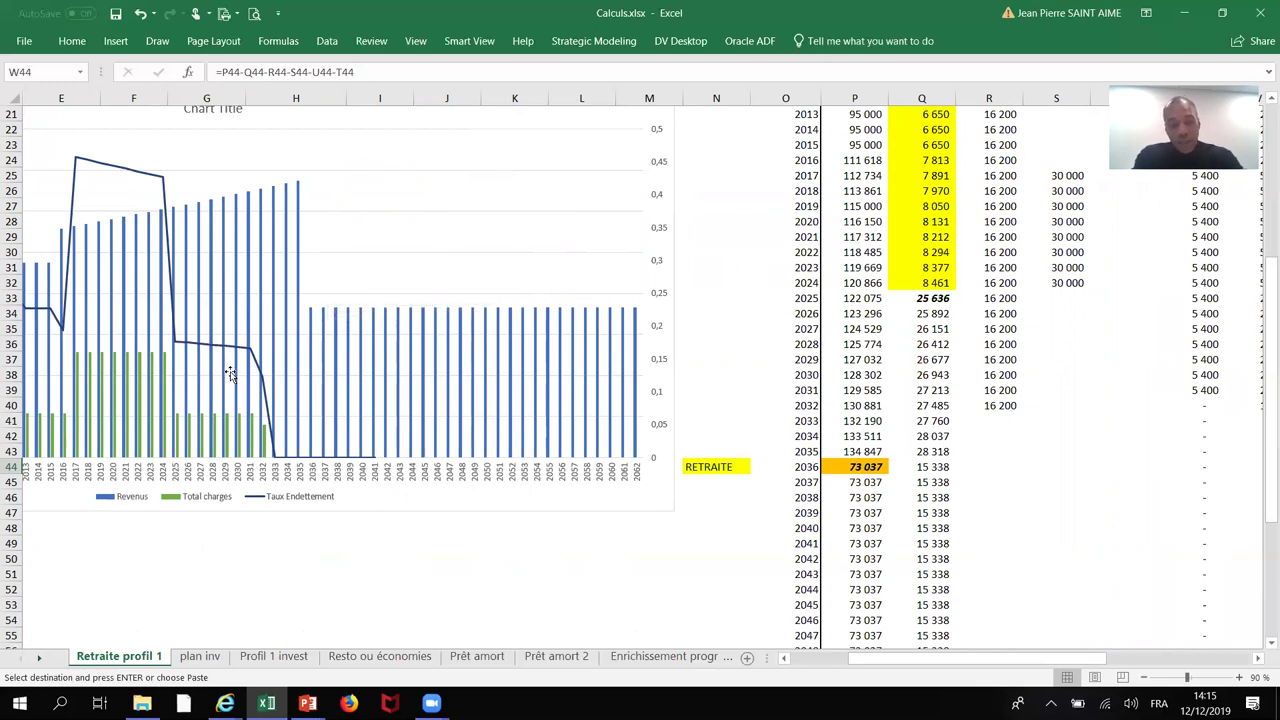
{"action": "scroll", "coordinate": [229, 372], "scroll_direction": "left", "scroll_amount": 1}
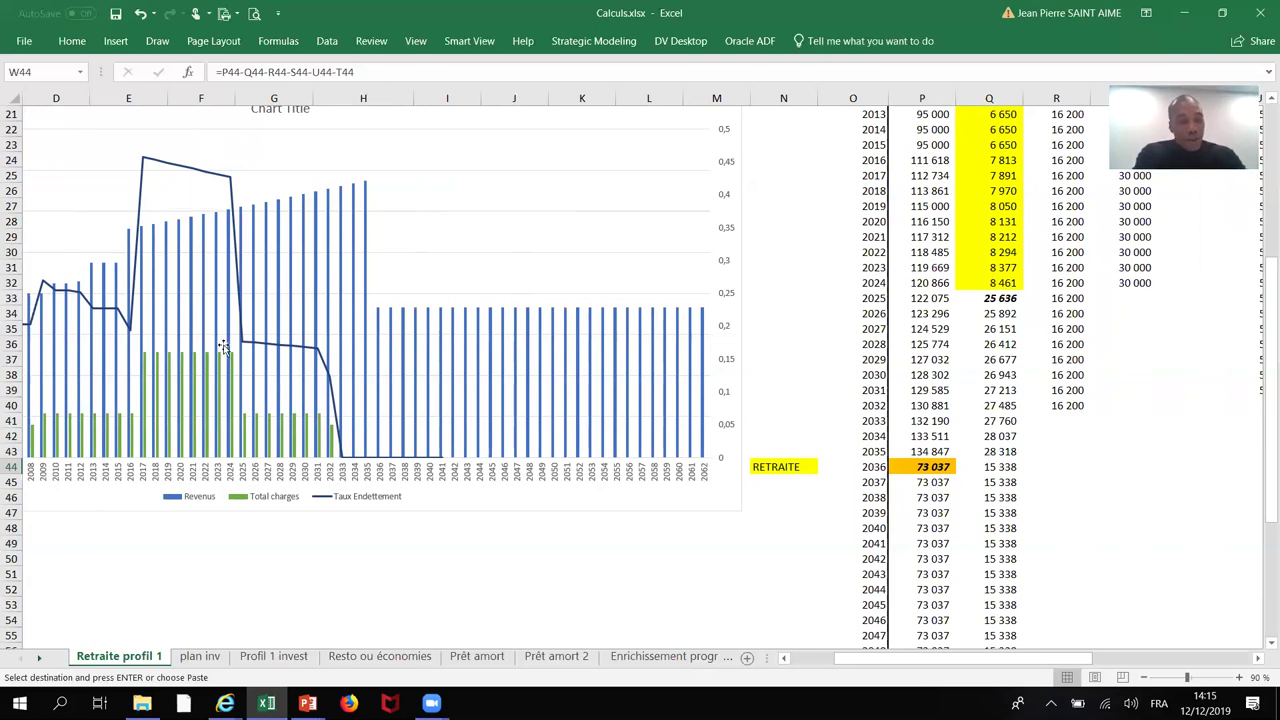
{"action": "mouse_move", "coordinate": [84, 410]}
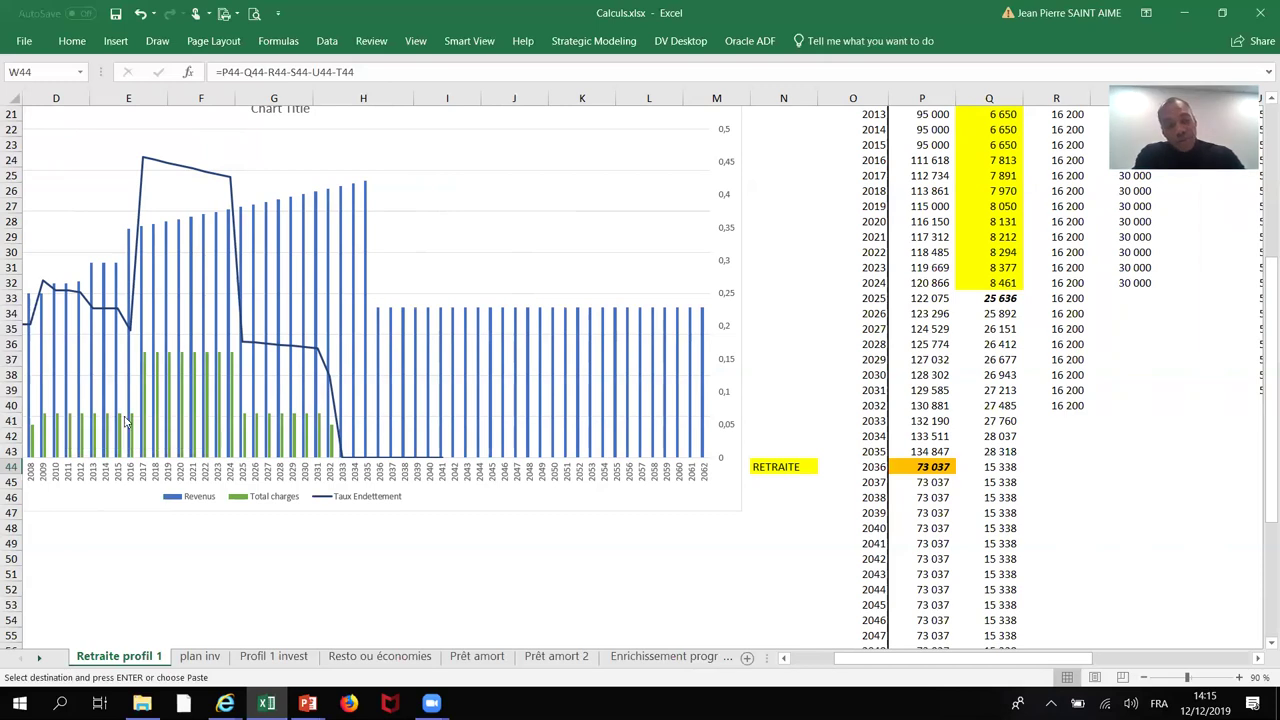
{"action": "mouse_move", "coordinate": [187, 412]}
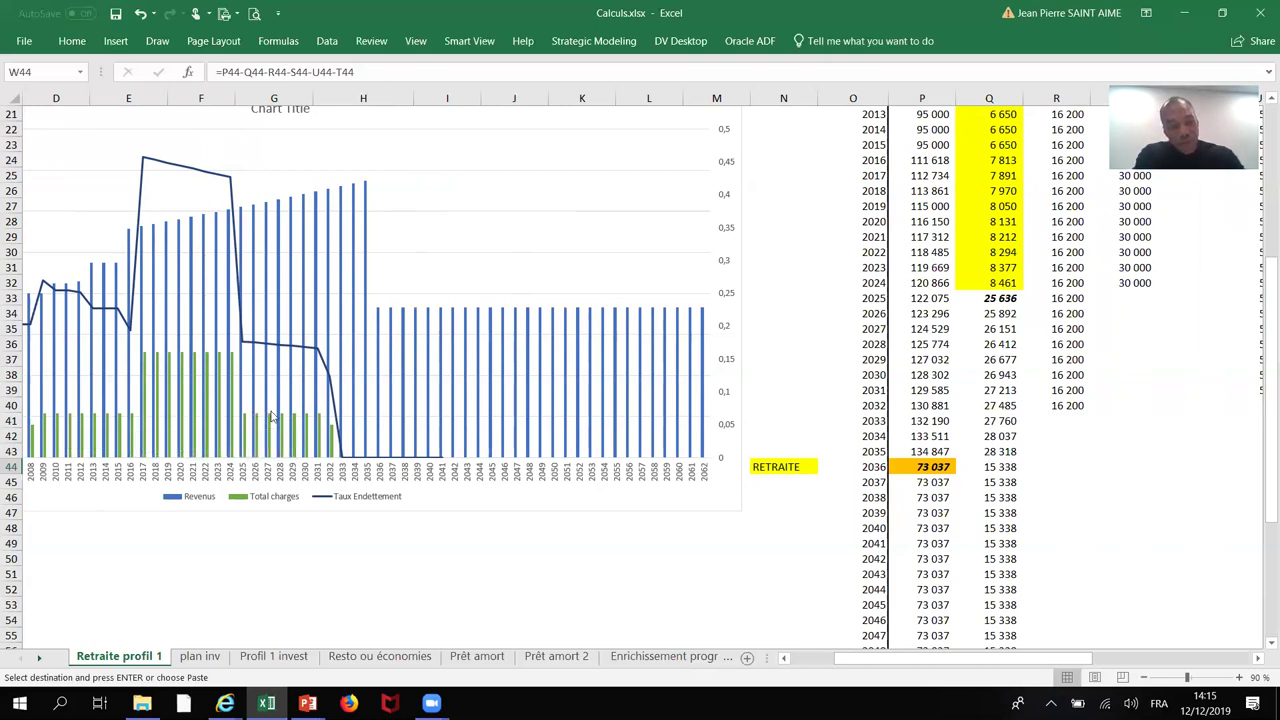
{"action": "mouse_move", "coordinate": [271, 420]}
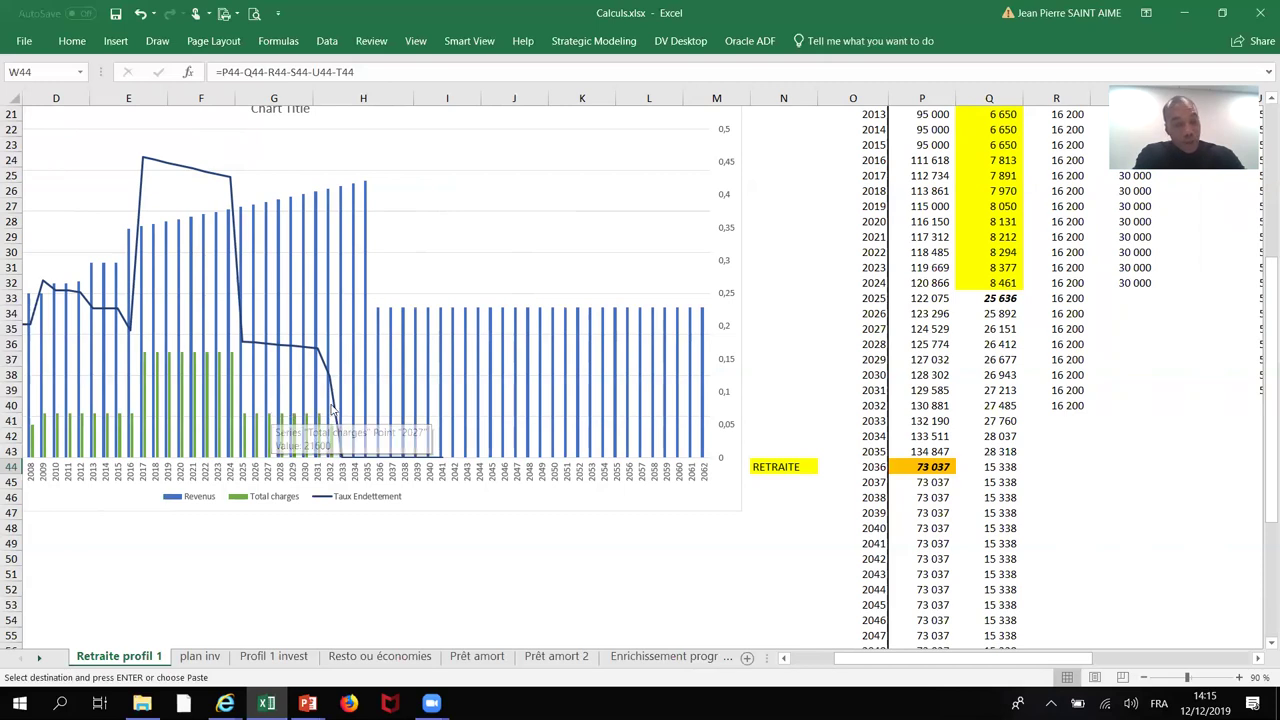
{"action": "mouse_move", "coordinate": [364, 449]}
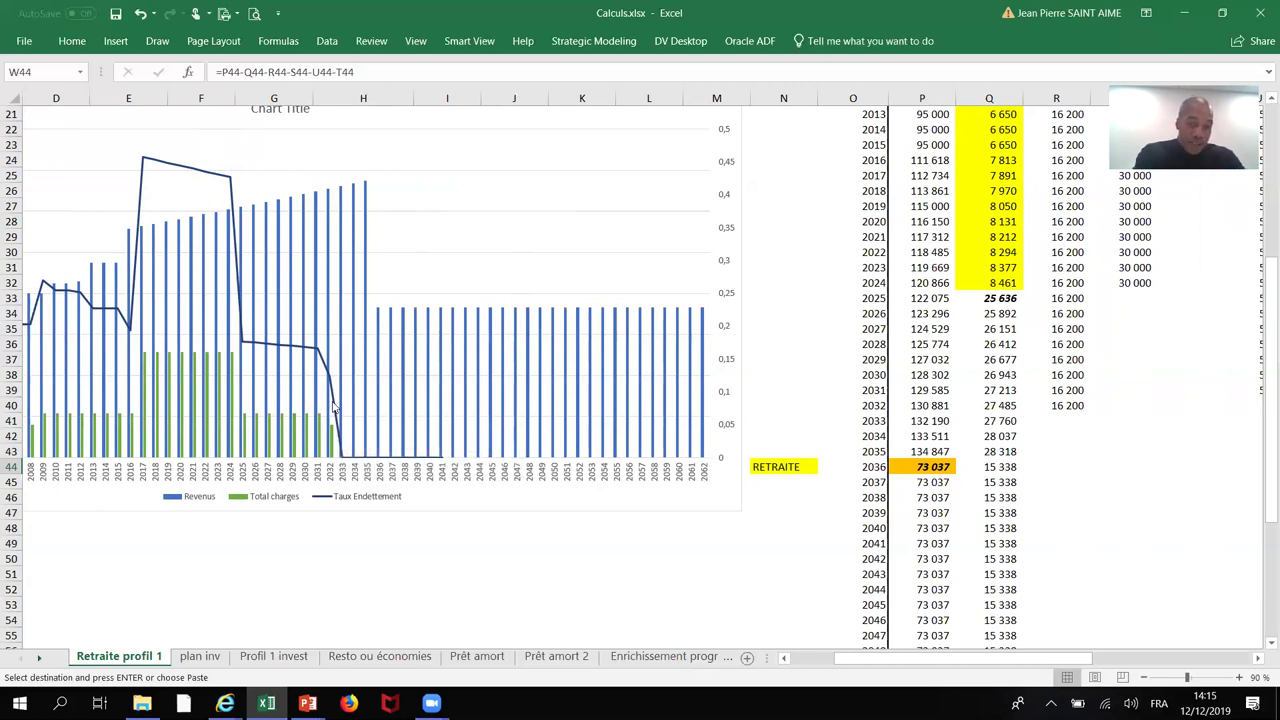
{"action": "mouse_move", "coordinate": [355, 410]}
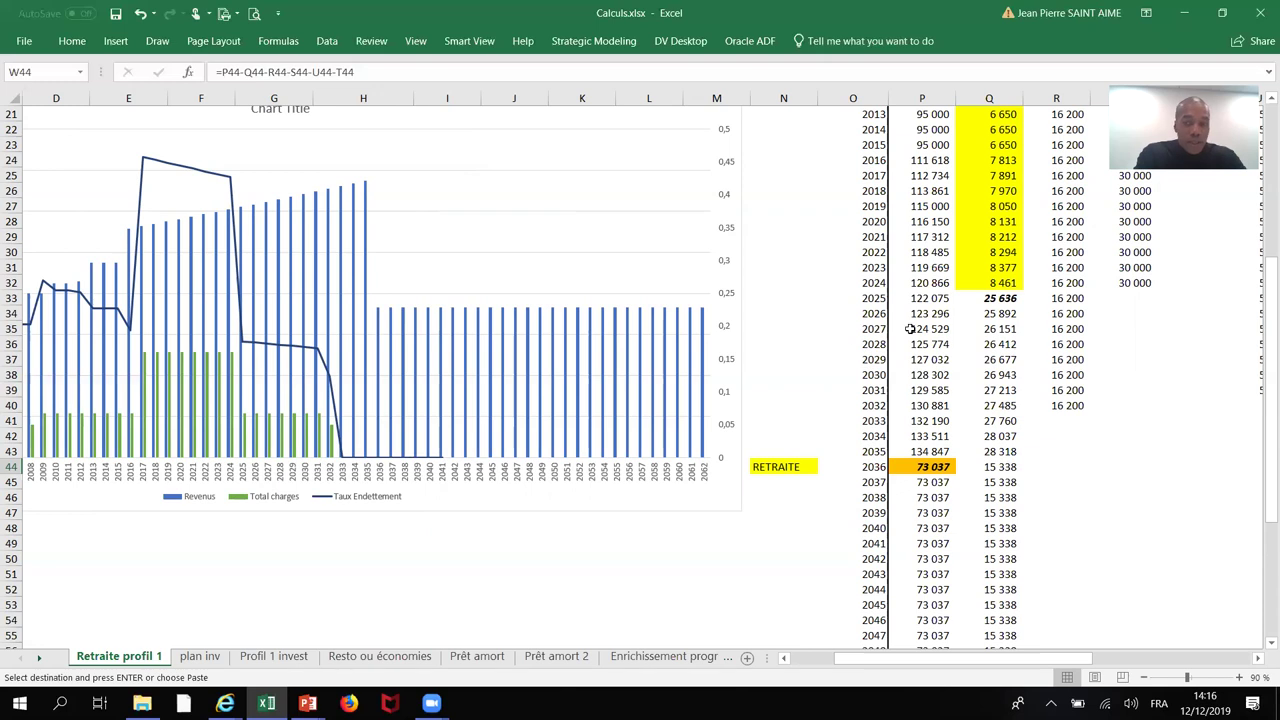
Step: Select the Reste à vivre values from 2024 through 2035 in the yearly table
{"action": "scroll", "coordinate": [908, 329], "scroll_direction": "right", "scroll_amount": 3}
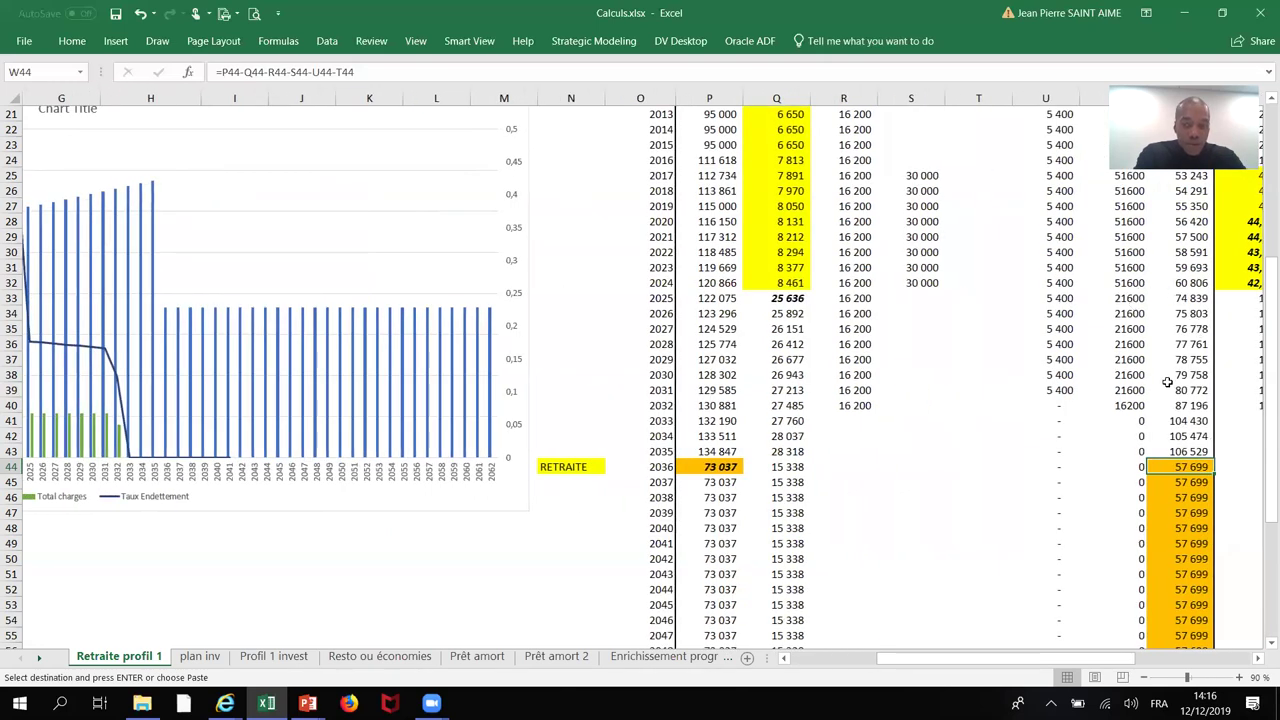
{"action": "left_click_drag", "start_coordinate": [1188, 285], "coordinate": [1197, 452]}
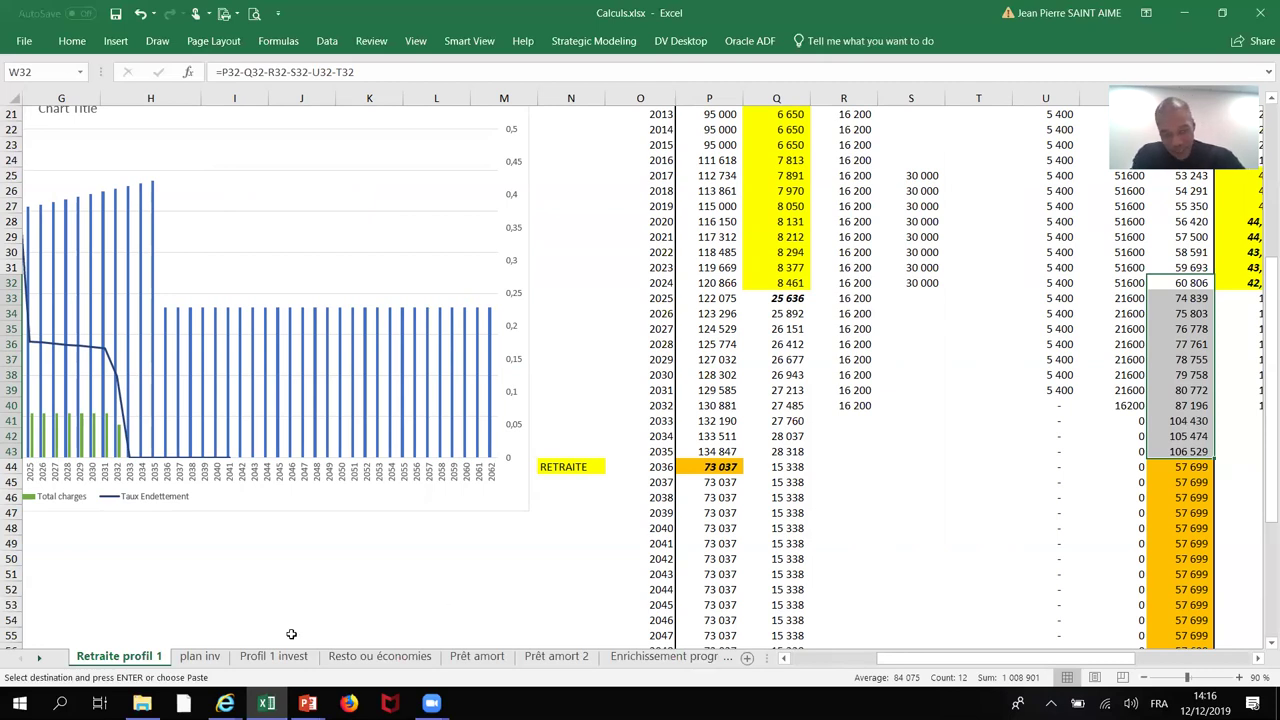
Step: On the plan inv sheet, hide rows 6 to 16 containing the Profil 1 description and the 2019 situation table
{"action": "left_click", "coordinate": [200, 657]}
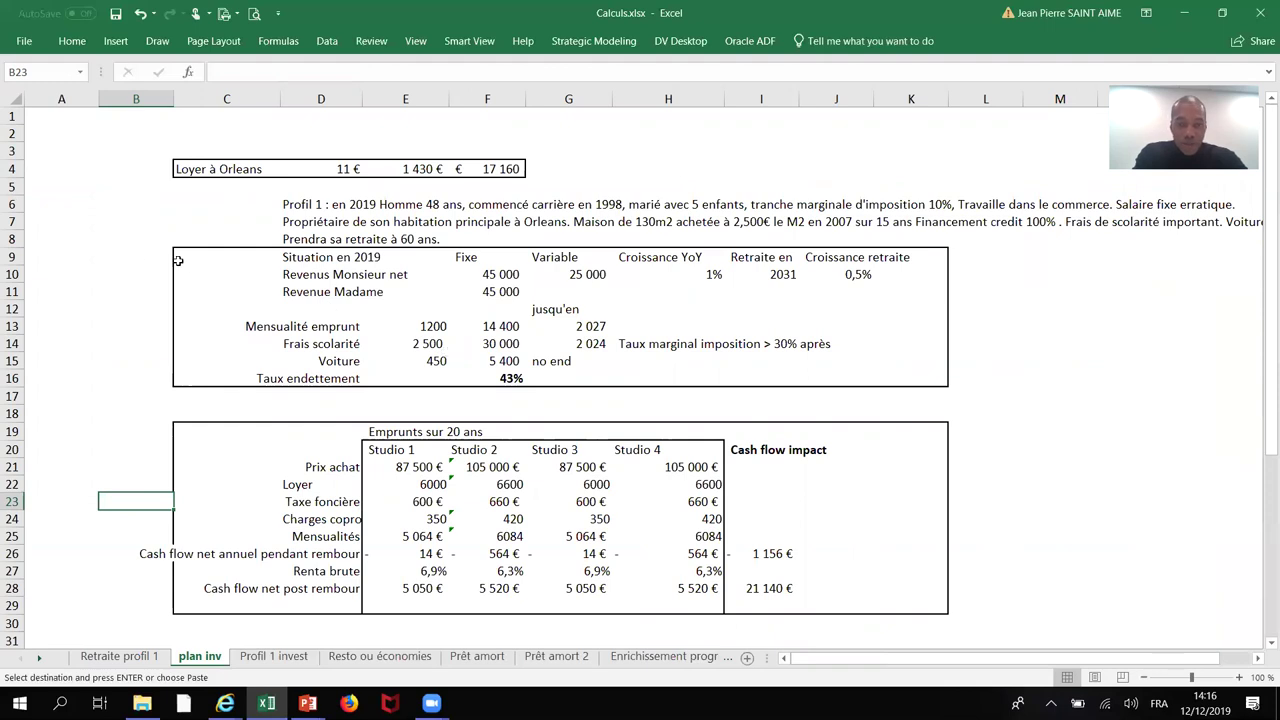
{"action": "left_click_drag", "start_coordinate": [17, 205], "coordinate": [22, 383]}
{"action": "right_click", "coordinate": [157, 312]}
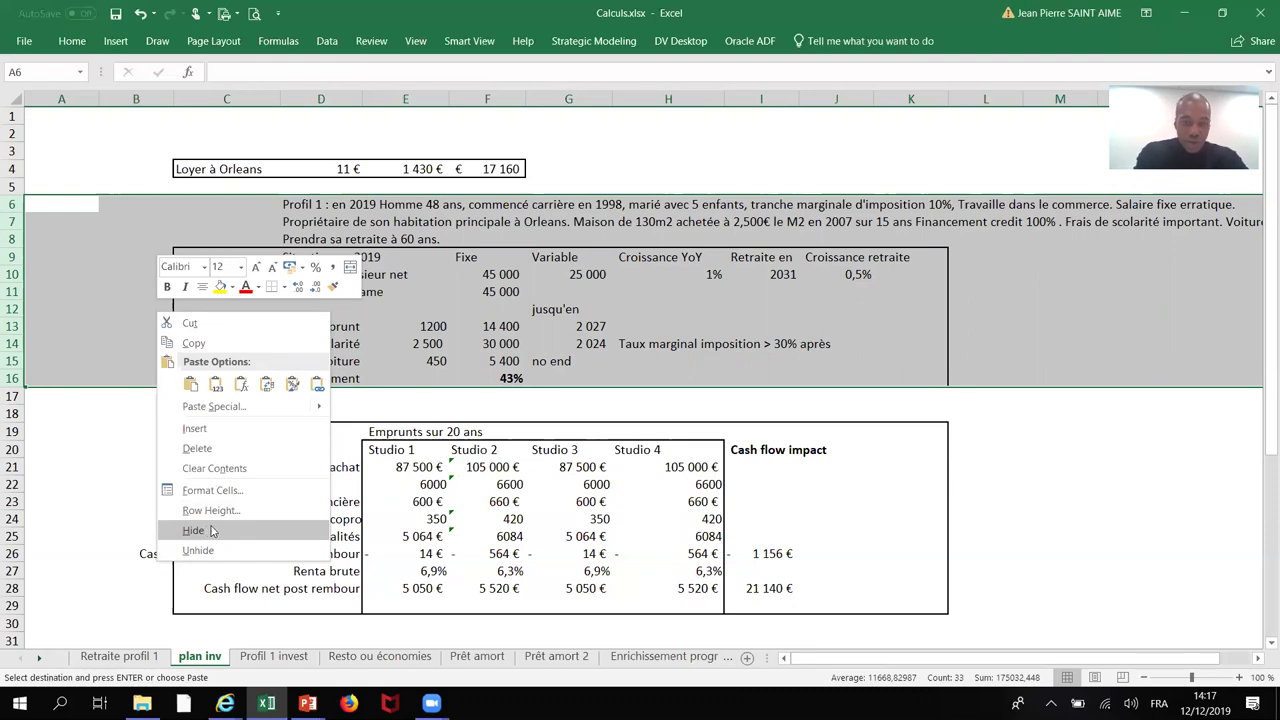
{"action": "left_click", "coordinate": [212, 530]}
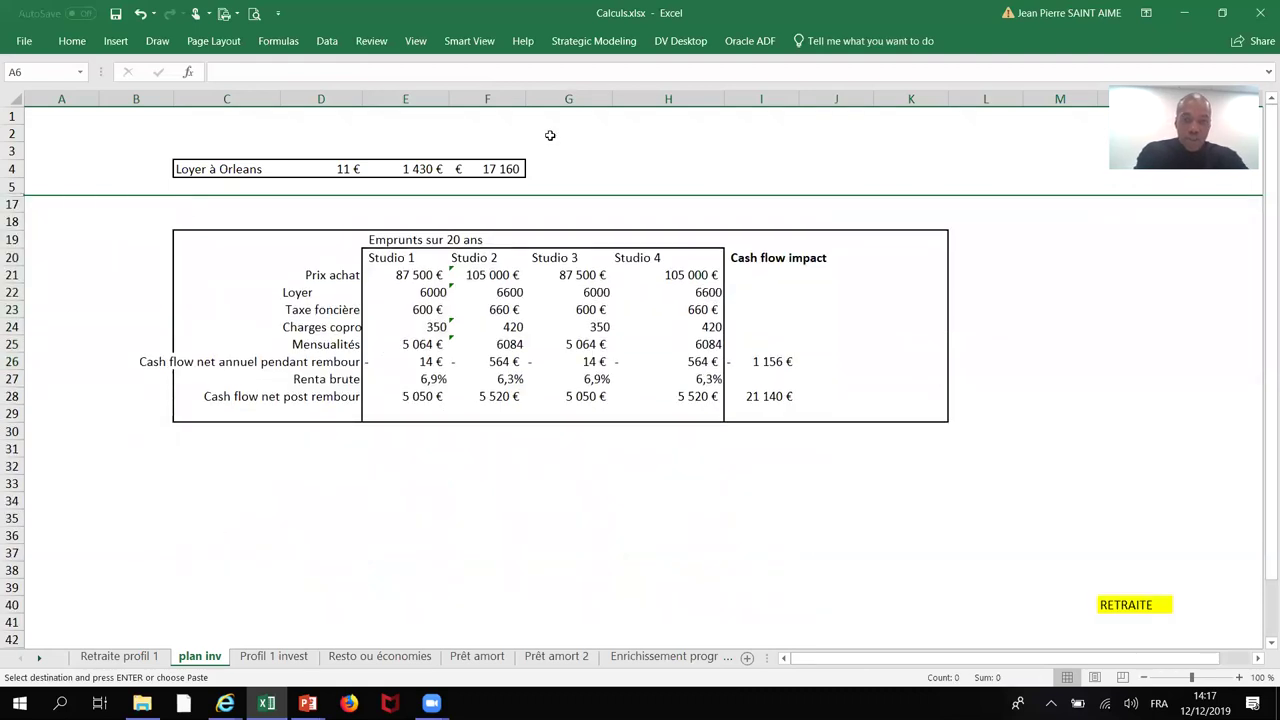
Step: Calculate =230000/2300*3300 in cell F2, above the Loyer à Orleans row
{"action": "left_click", "coordinate": [490, 131]}
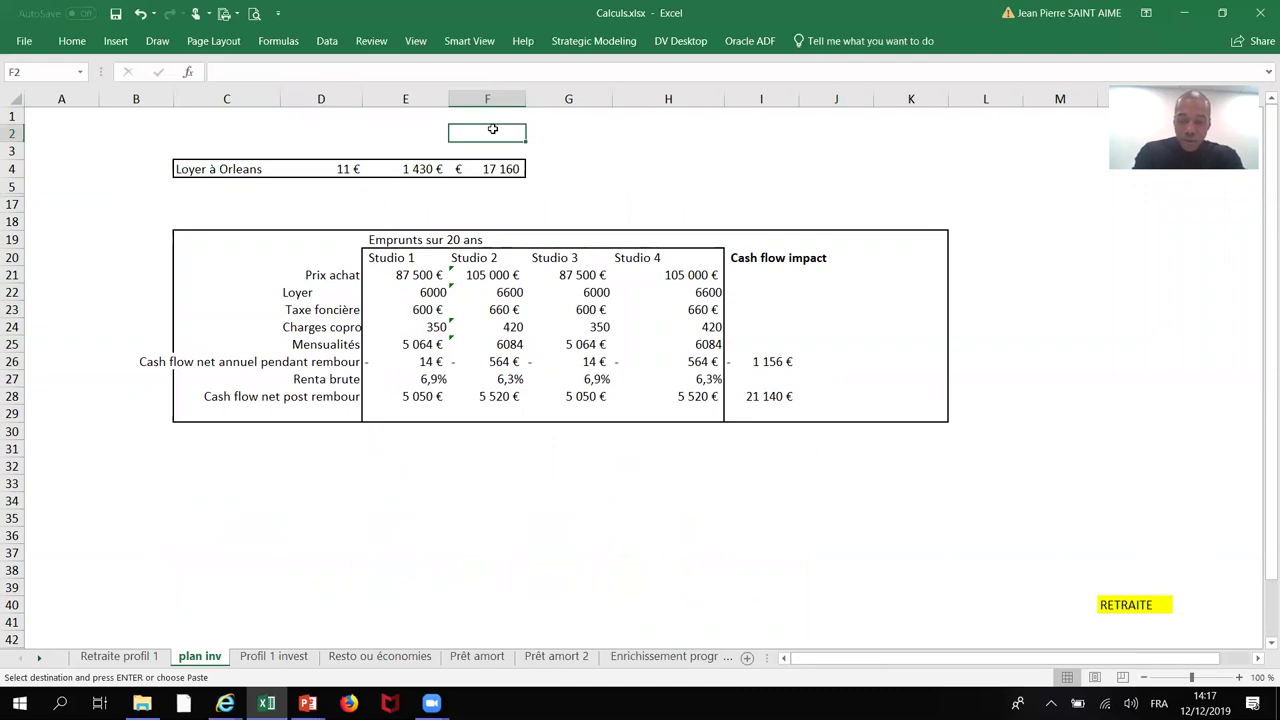
{"action": "type", "text": "=230000"}
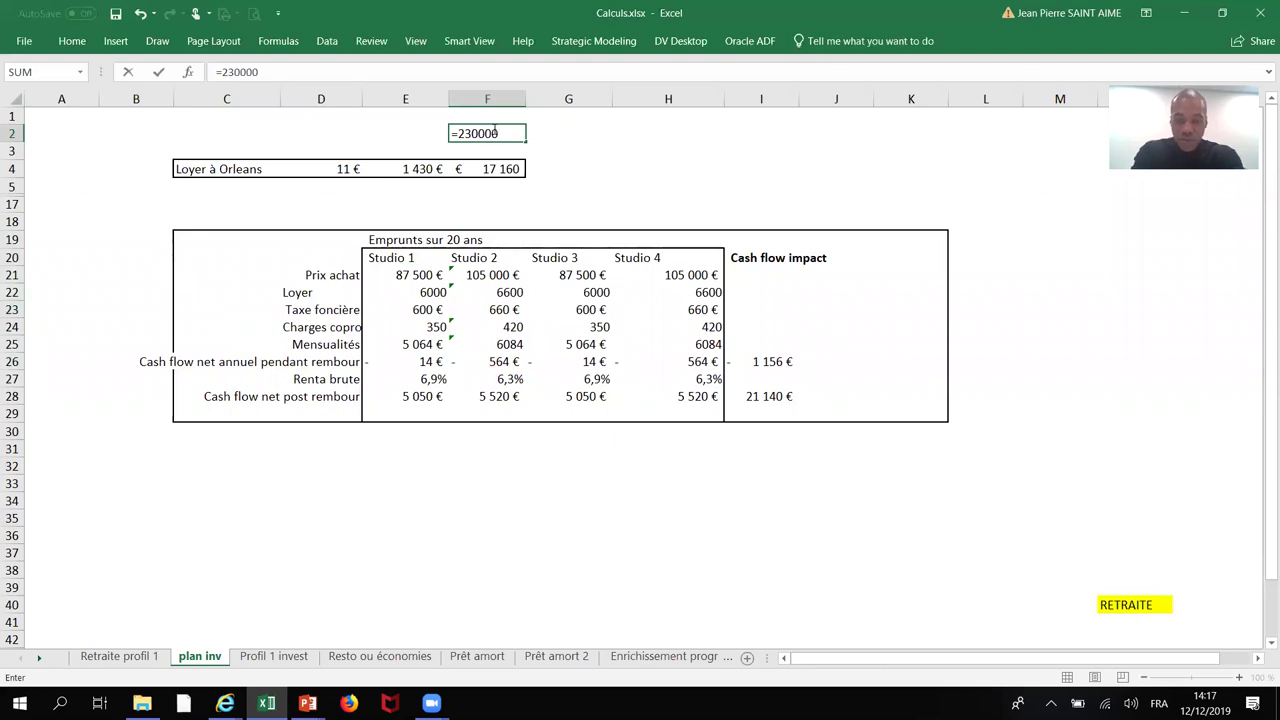
{"action": "type", "text": "/2"}
{"action": "type", "text": "300/33"}
{"action": "type", "text": "00"}
{"action": "key", "text": "BackSpace"}
{"action": "key", "text": "BackSpace"}
{"action": "key", "text": "BackSpace"}
{"action": "key", "text": "BackSpace"}
{"action": "key", "text": "BackSpace"}
{"action": "type", "text": "*30"}
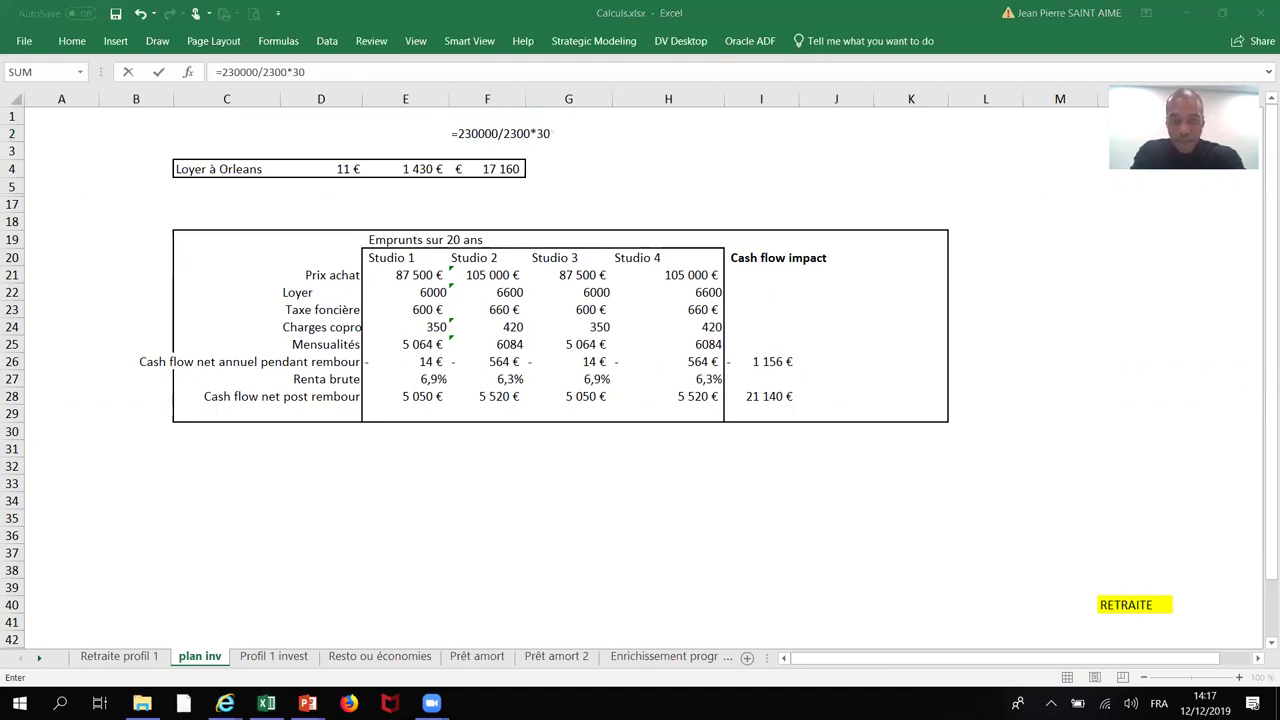
{"action": "left_click", "coordinate": [309, 70]}
{"action": "key", "text": "BackSpace"}
{"action": "type", "text": "300"}
{"action": "key", "text": "Return"}
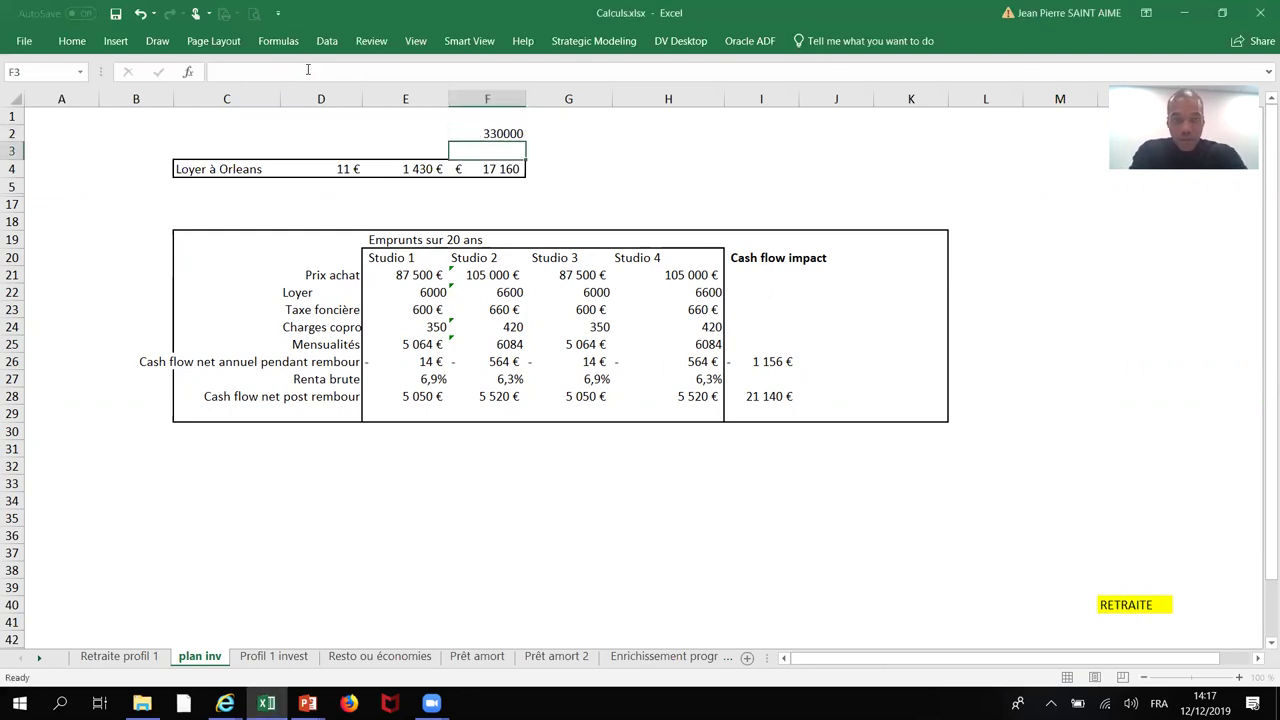
Step: Review the scratch formula in cell F2, and clear the cell
{"action": "key", "text": "Up"}
{"action": "key", "text": "Down"}
{"action": "key", "text": "Up"}
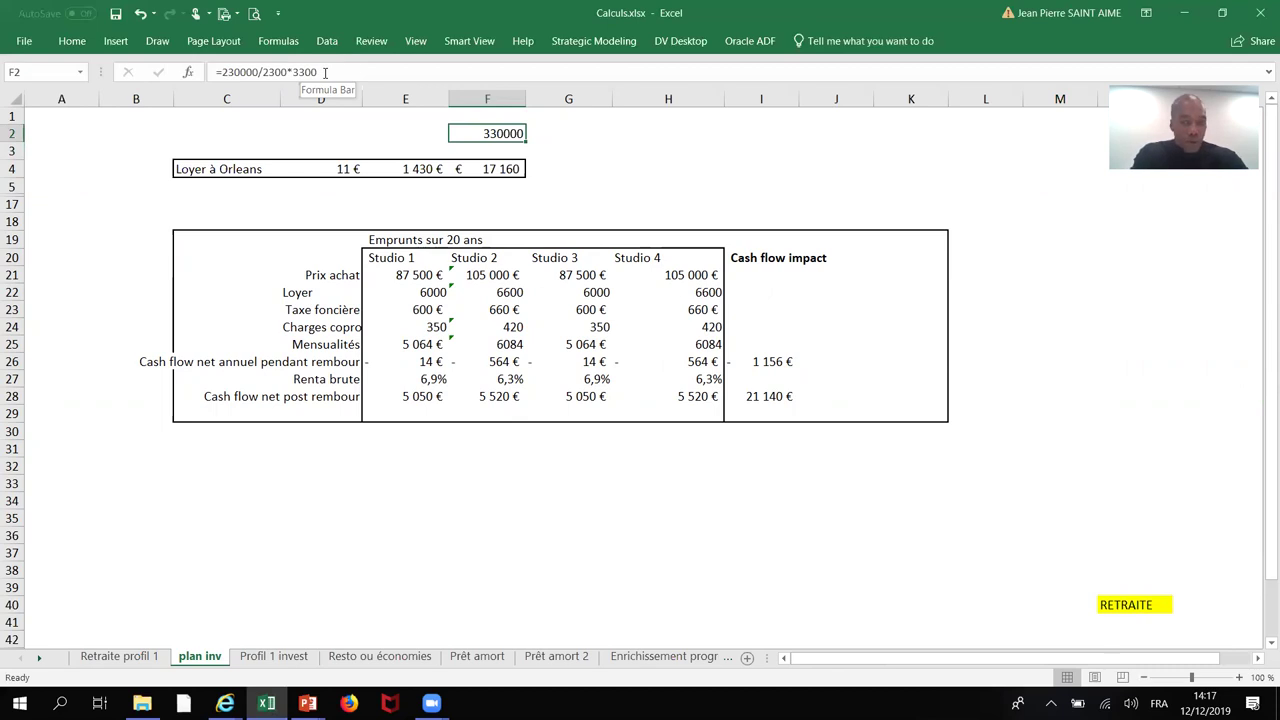
{"action": "key", "text": "BackSpace"}
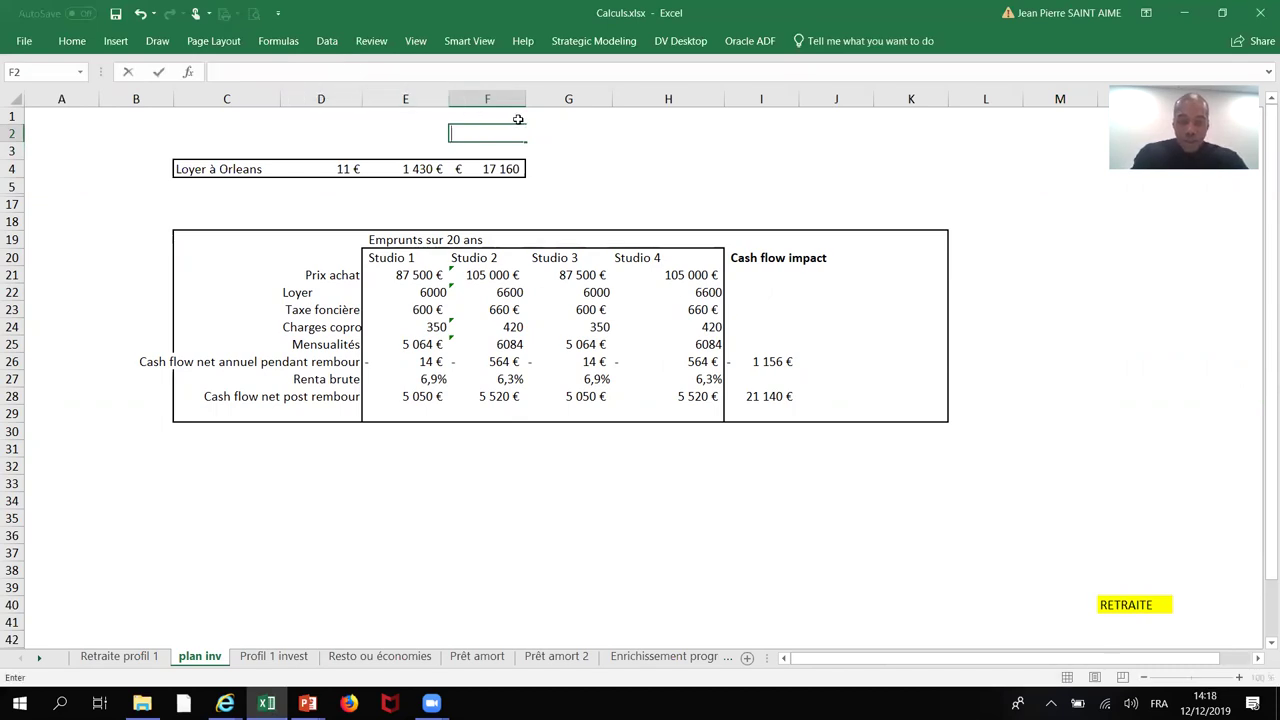
{"action": "key", "text": "Return"}
Step: Examine the Orléans rent figures in the Loyer à Orleans row, from the rate per square metre to the monthly and annual rent
{"action": "key", "text": "Down"}
{"action": "key", "text": "Left"}
{"action": "key", "text": "Left"}
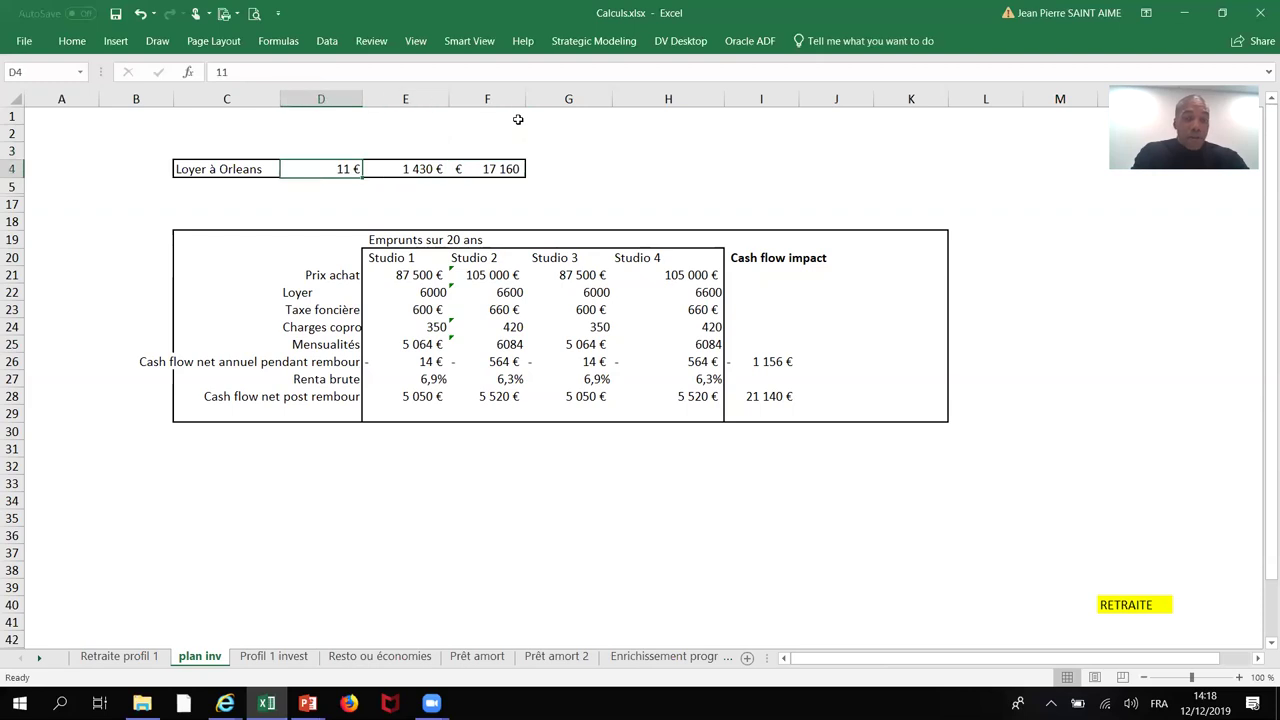
{"action": "key", "text": "Right"}
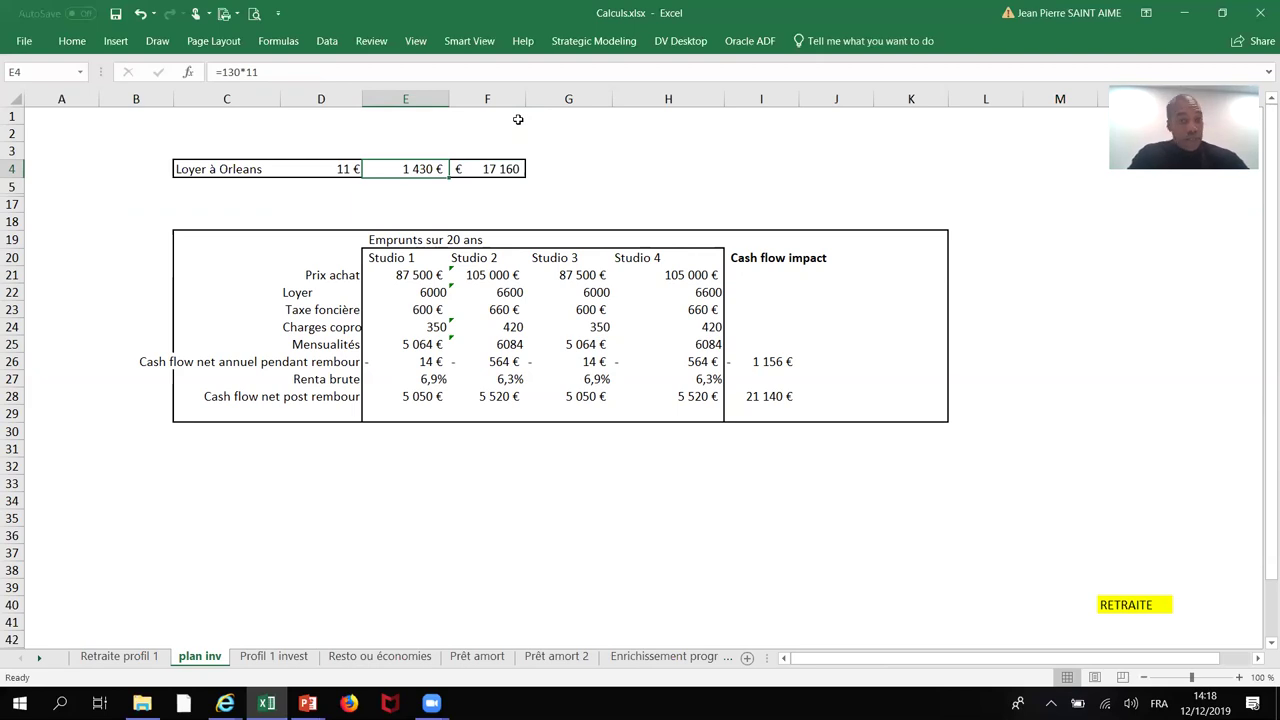
{"action": "key", "text": "Left"}
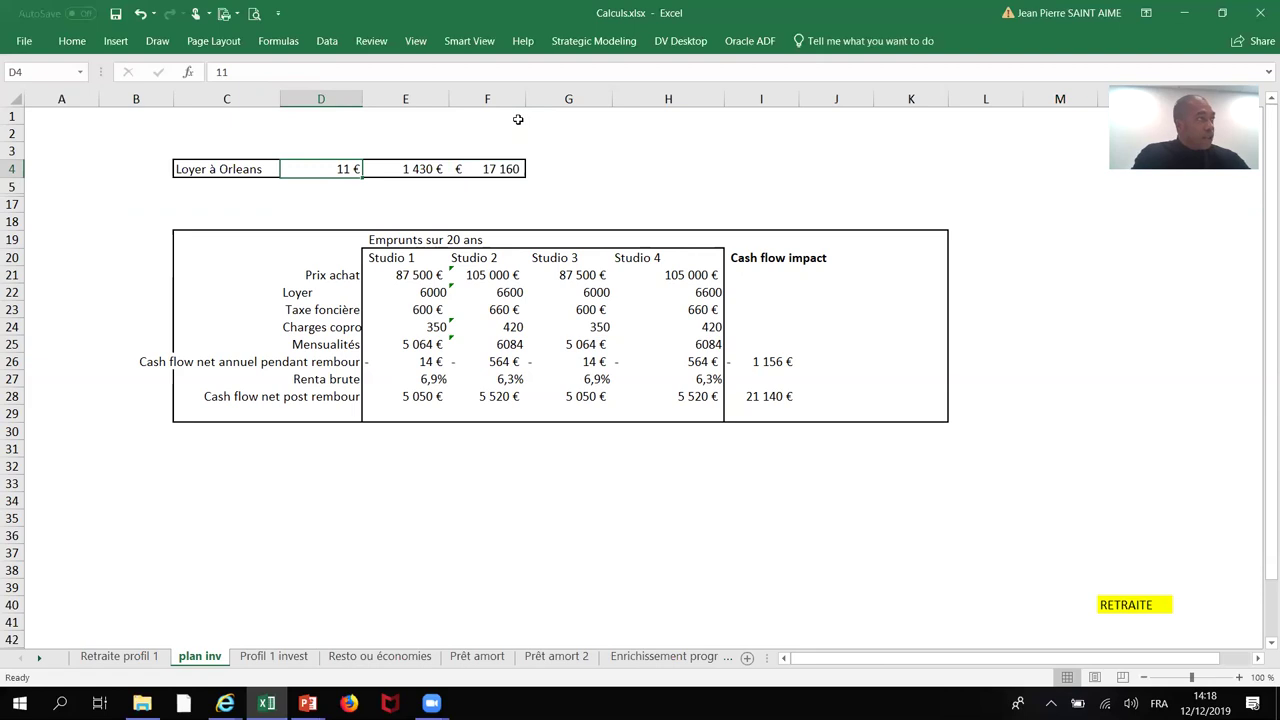
{"action": "key", "text": "Right"}
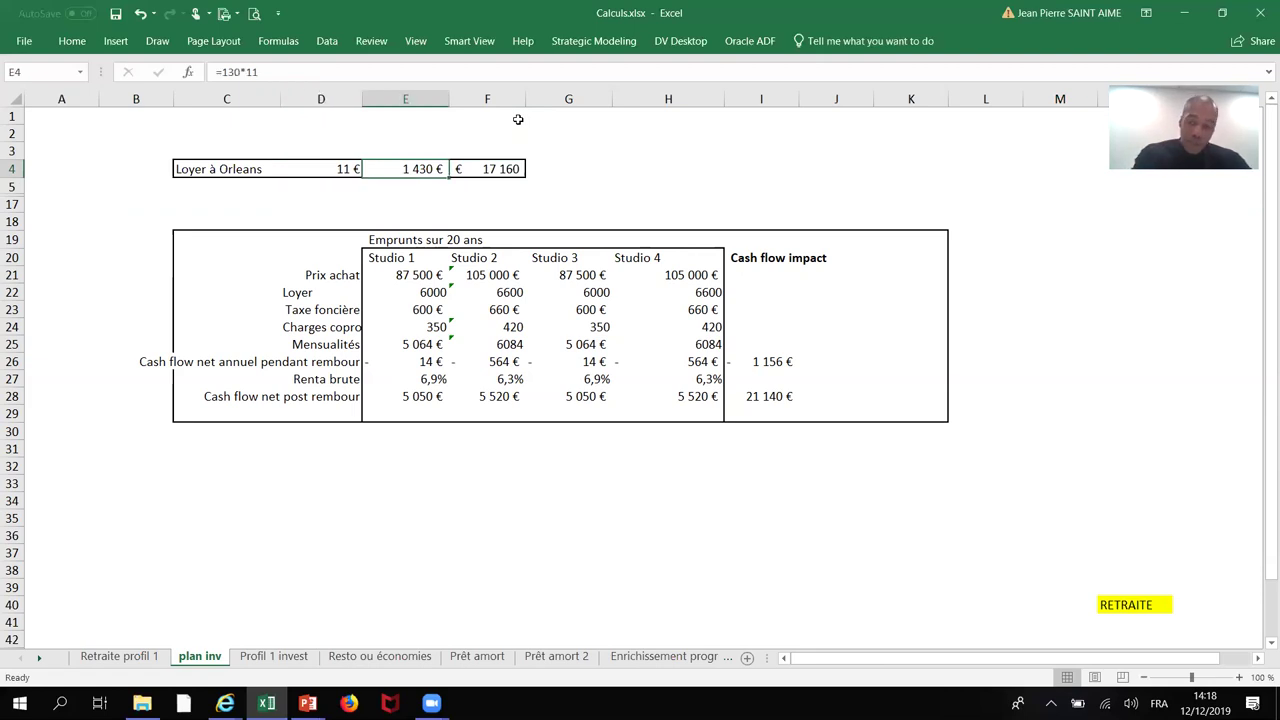
{"action": "key", "text": "Right"}
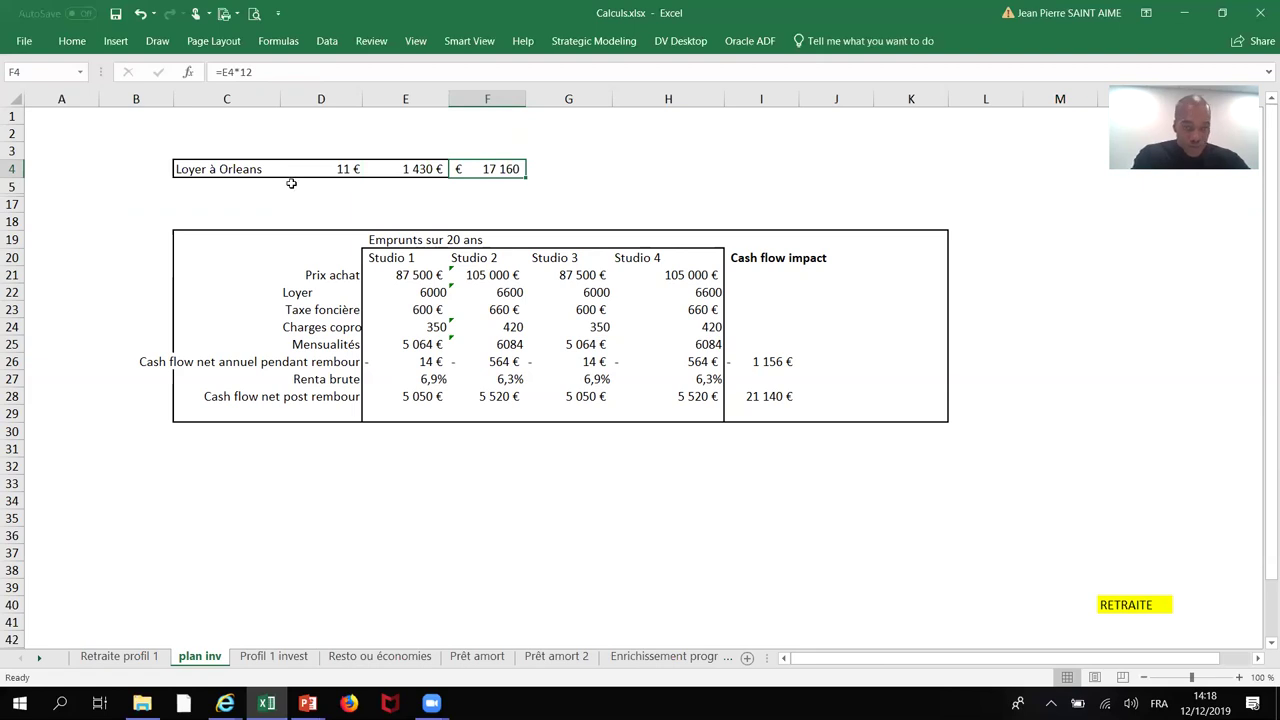
Step: Unhide the rows between 5 and 21, and compare the Mensualité emprunt with the monthly rent in the Loyer à Orleans row
{"action": "left_click_drag", "start_coordinate": [12, 186], "coordinate": [16, 274]}
{"action": "right_click", "coordinate": [18, 274]}
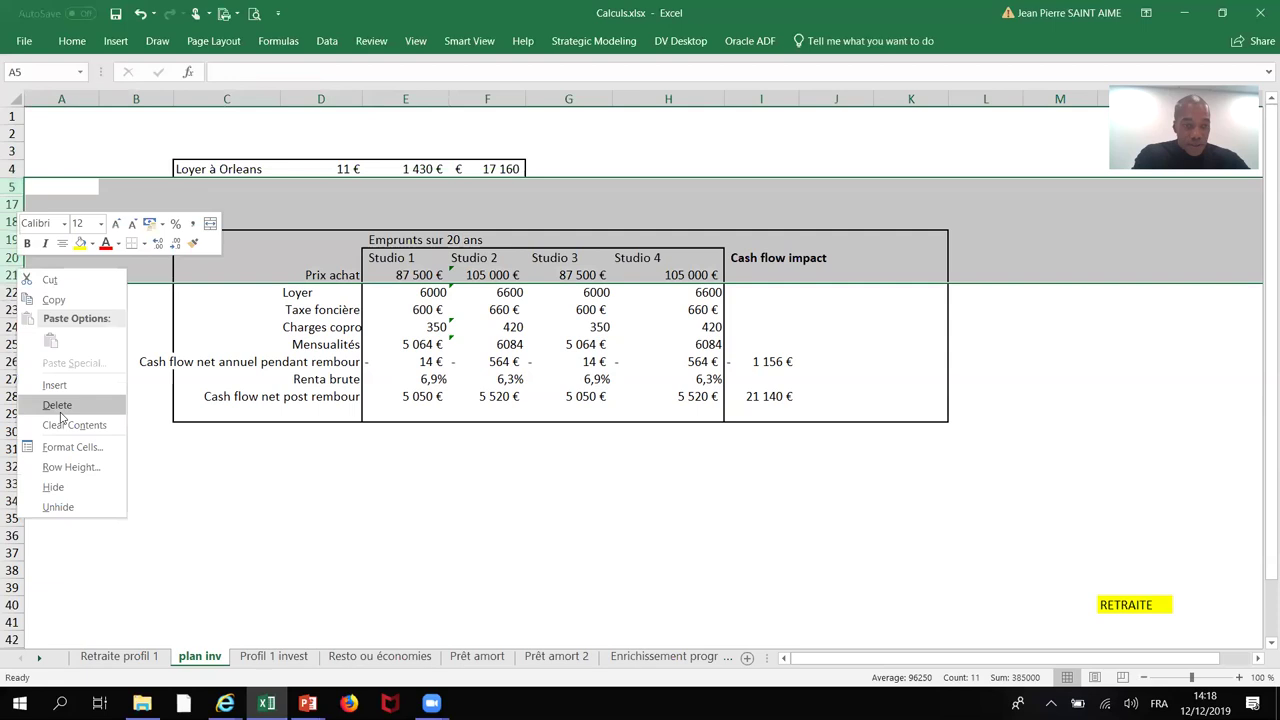
{"action": "left_click", "coordinate": [60, 506]}
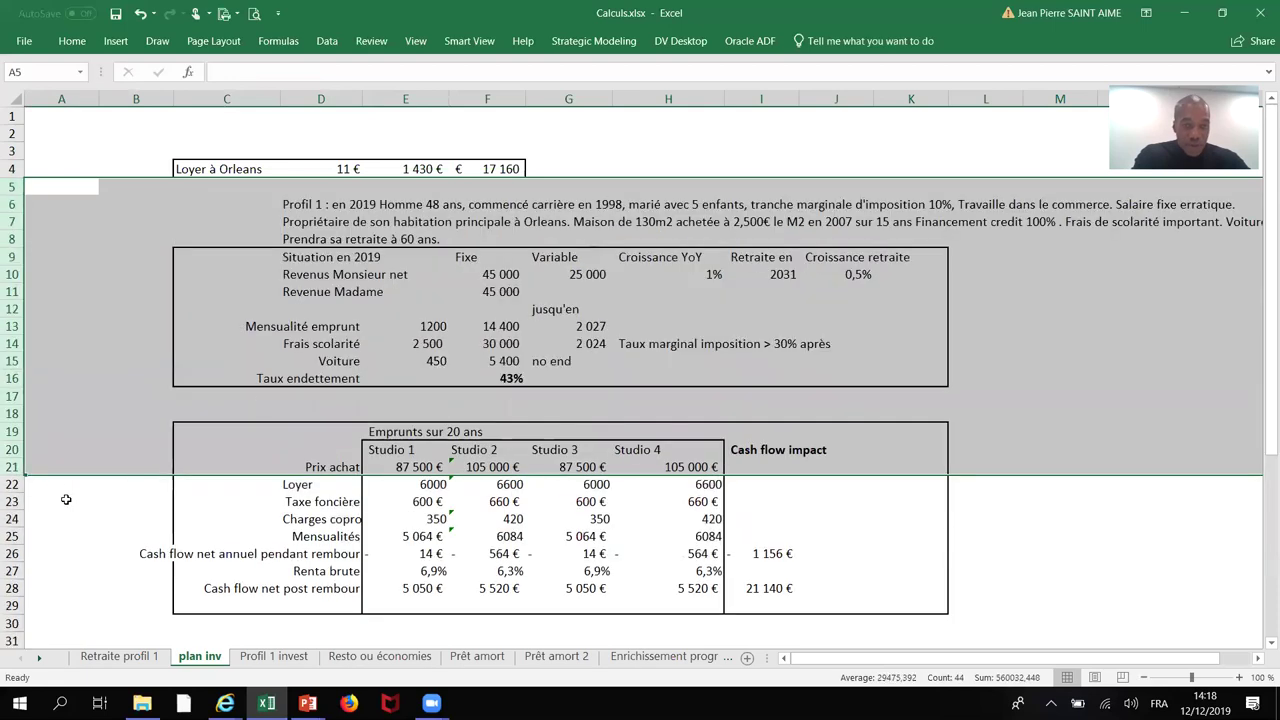
{"action": "left_click", "coordinate": [430, 327]}
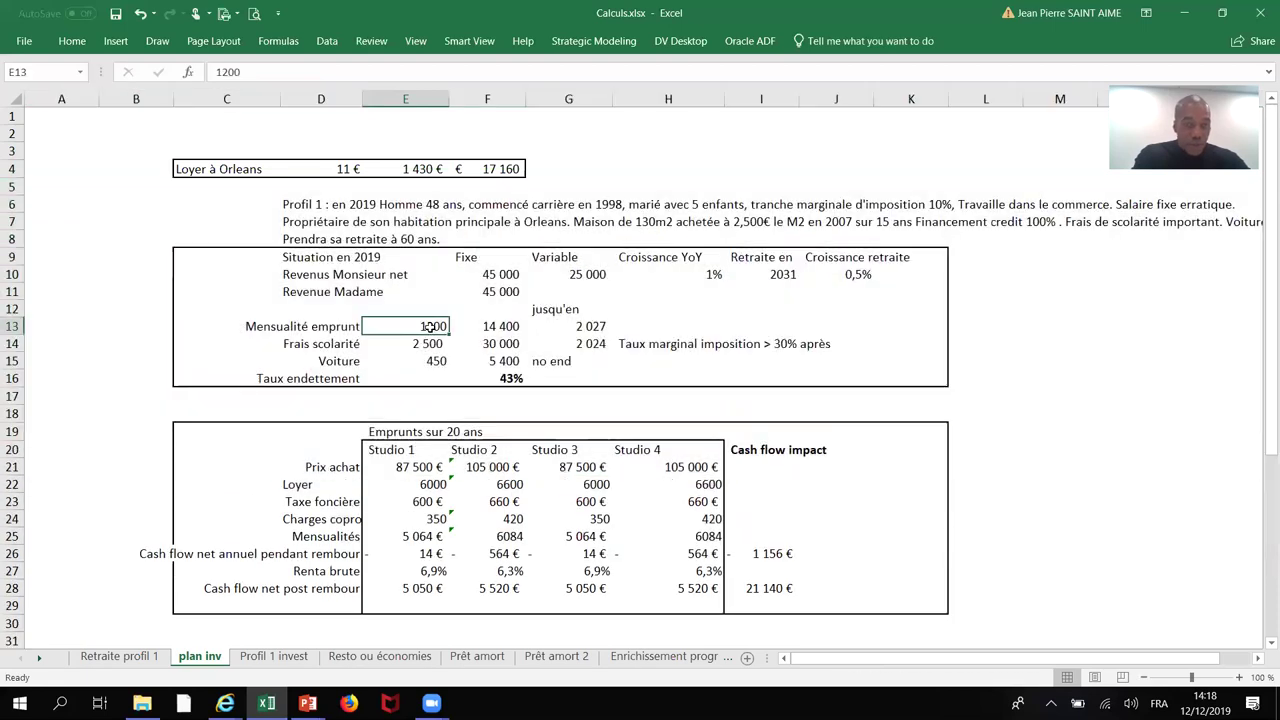
{"action": "left_click", "coordinate": [421, 169]}
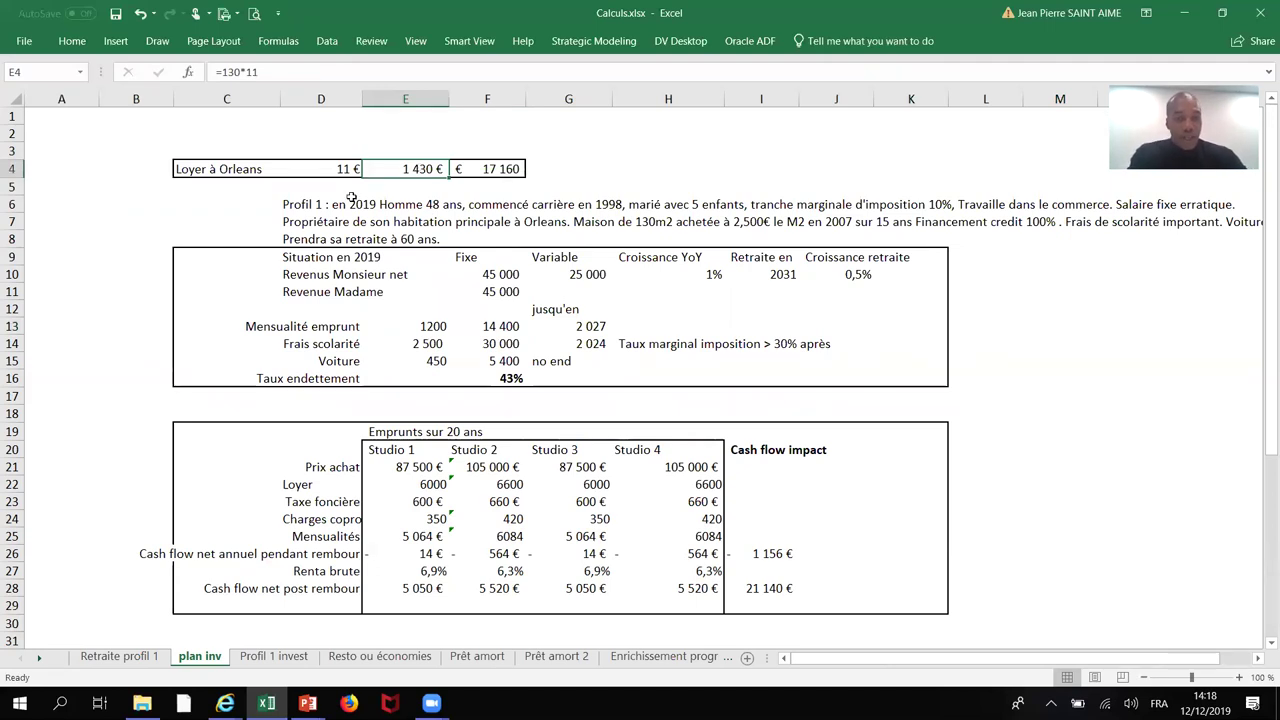
Step: Hide rows 6 to 17 containing the Profil 1 description and the 2019 situation table
{"action": "left_click", "coordinate": [15, 200]}
{"action": "left_click_drag", "start_coordinate": [15, 204], "coordinate": [22, 400]}
{"action": "right_click", "coordinate": [86, 348]}
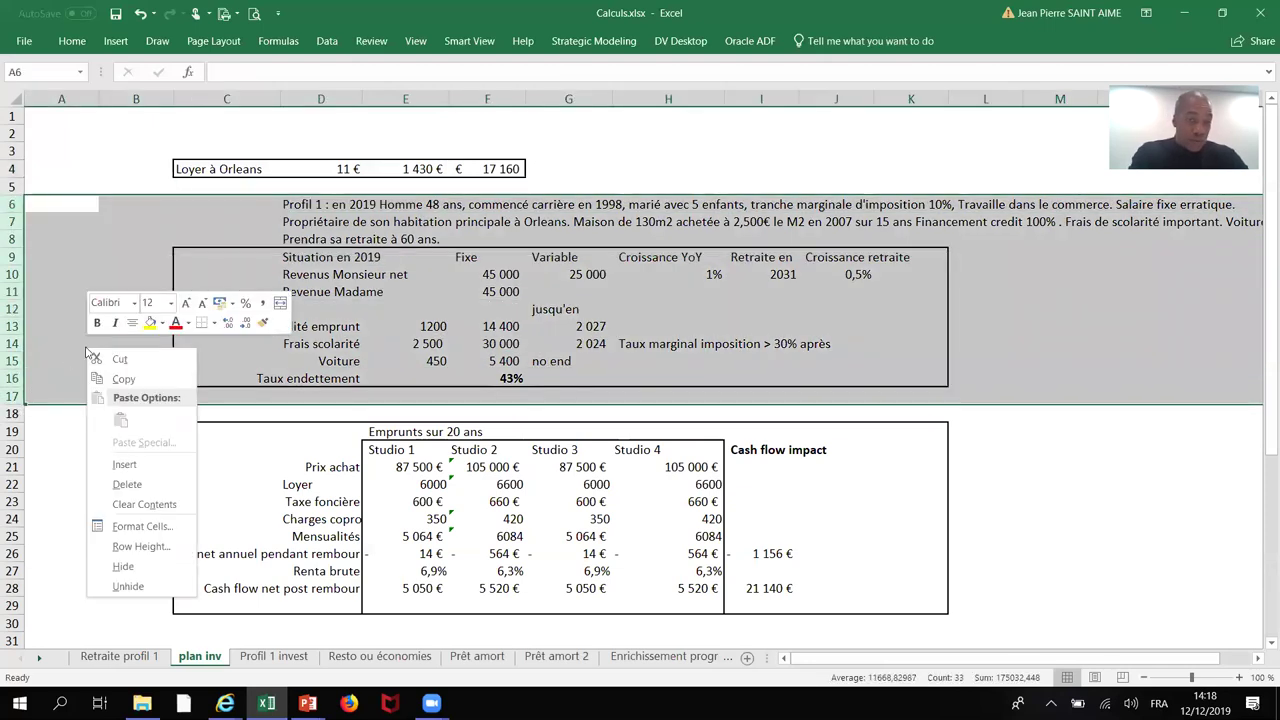
{"action": "left_click", "coordinate": [123, 566]}
{"action": "left_click", "coordinate": [386, 438]}
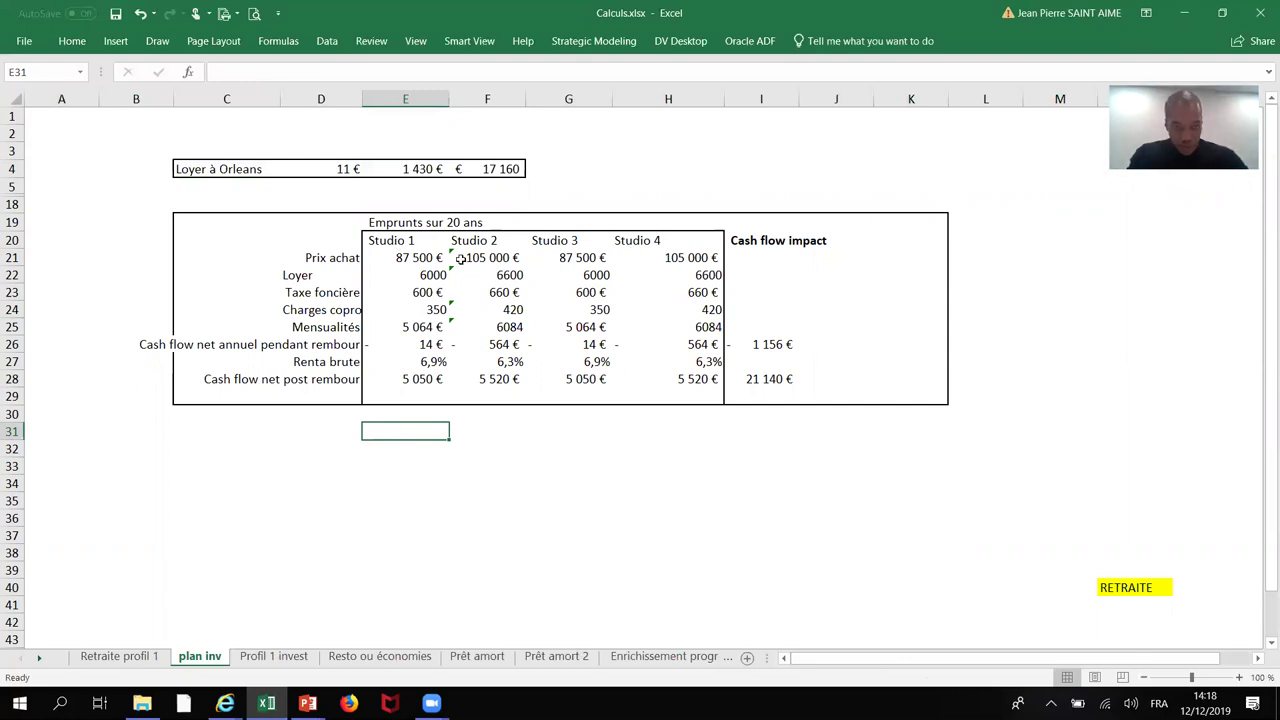
Step: Review Studio 1's purchase price, rent, Mensualités and annual net cash flow during repayment
{"action": "left_click", "coordinate": [402, 246]}
{"action": "left_click", "coordinate": [410, 257]}
{"action": "left_click", "coordinate": [425, 275]}
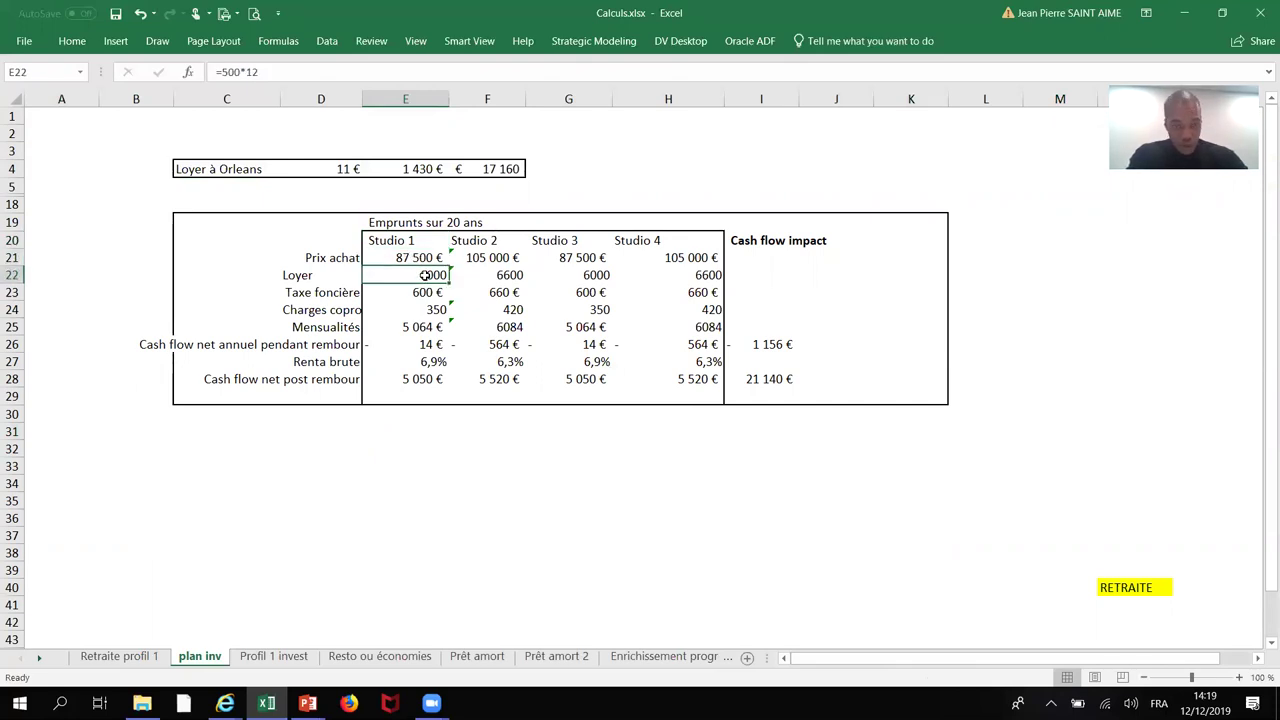
{"action": "left_click", "coordinate": [431, 332]}
{"action": "left_click", "coordinate": [431, 344]}
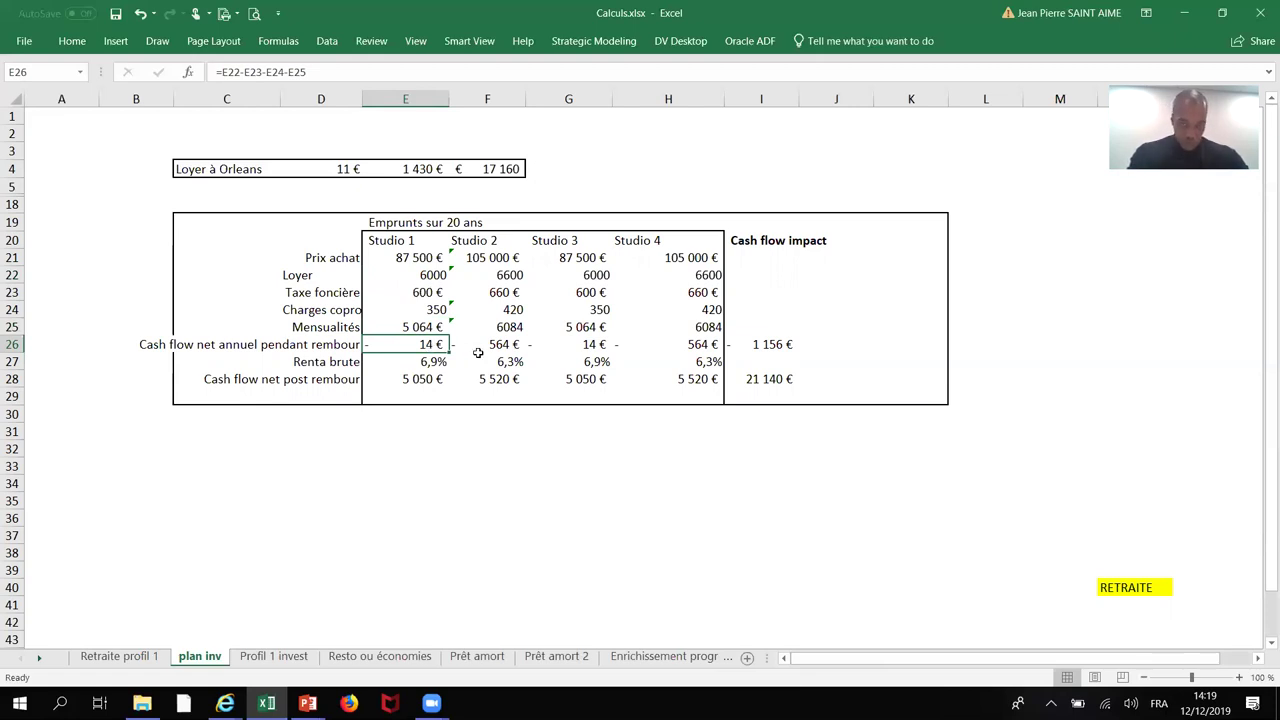
Step: Review Studio 2's purchase price, rent, gross yield, Charges copro and annual cash flow, comparing price and yield with Studio 1
{"action": "left_click", "coordinate": [496, 260]}
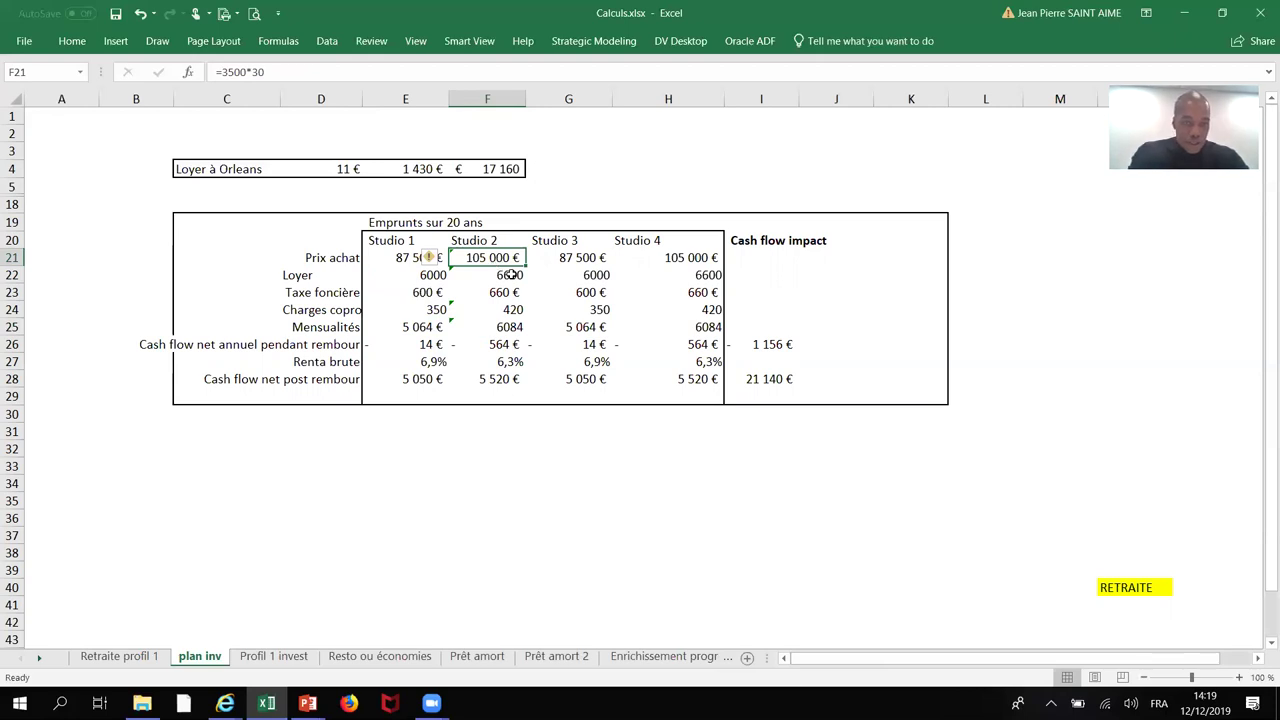
{"action": "left_click", "coordinate": [407, 258]}
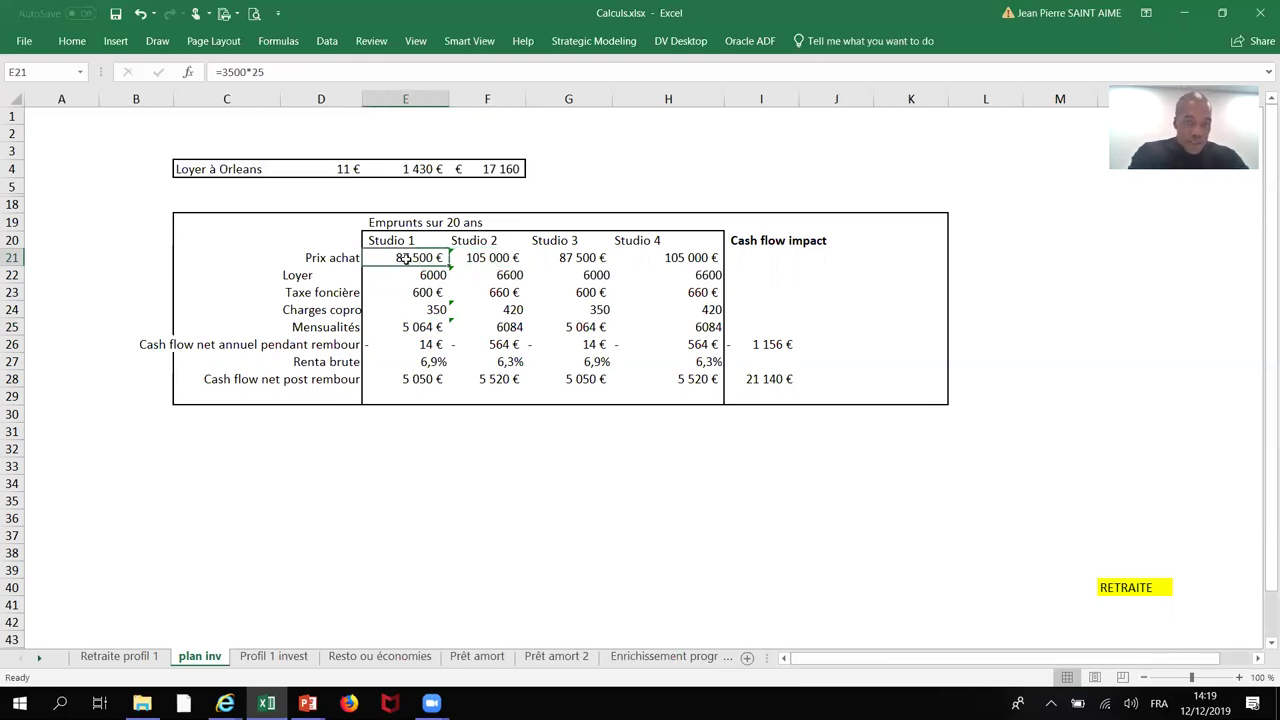
{"action": "left_click", "coordinate": [508, 276]}
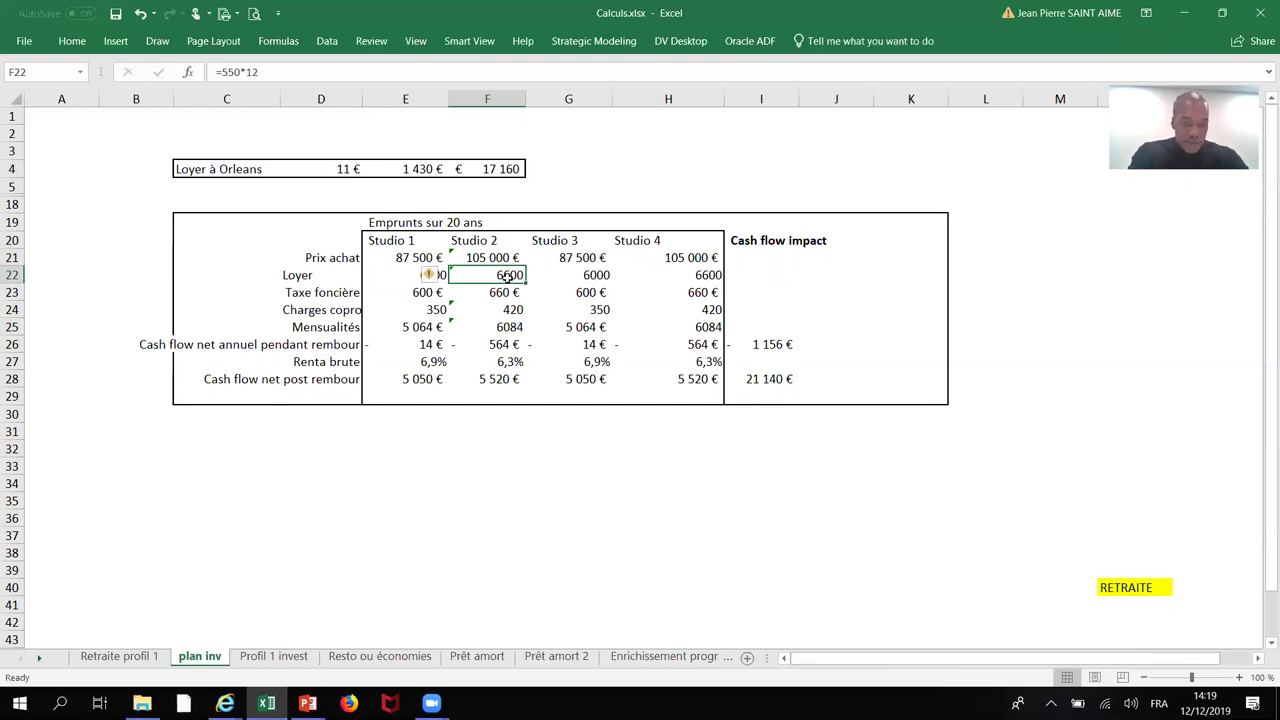
{"action": "left_click", "coordinate": [510, 365]}
{"action": "left_click", "coordinate": [433, 366]}
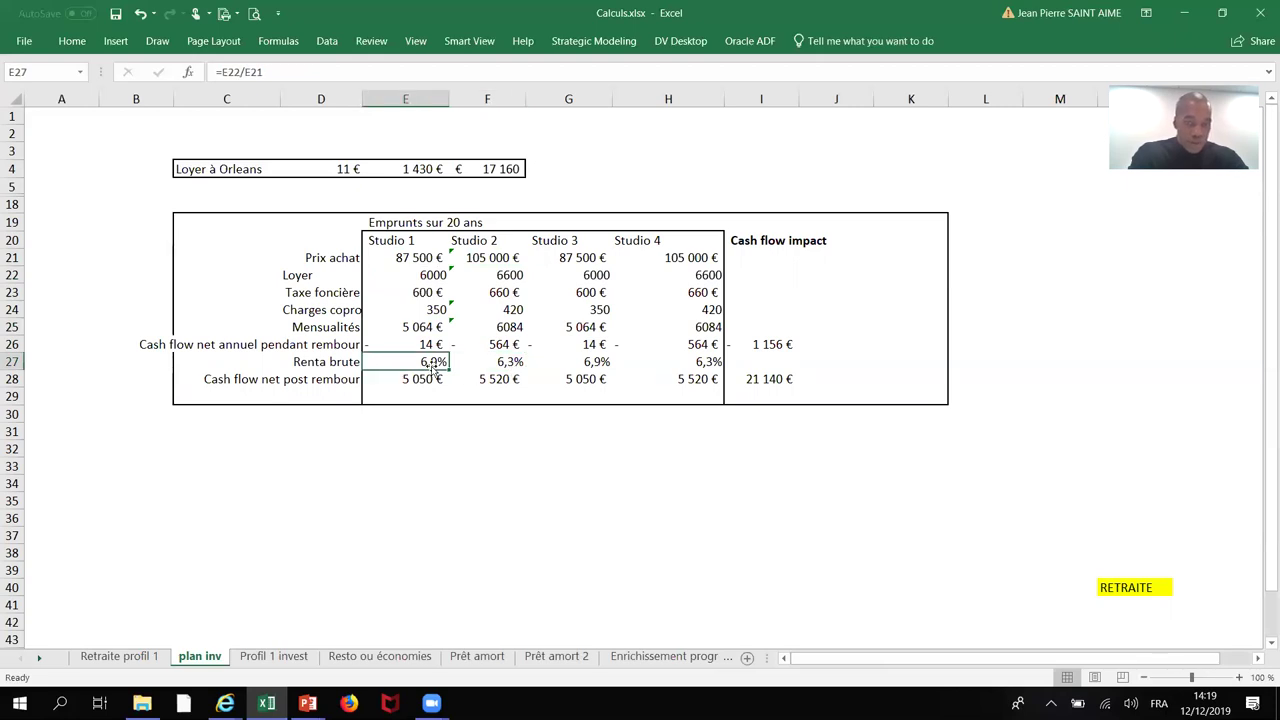
{"action": "left_click", "coordinate": [522, 311]}
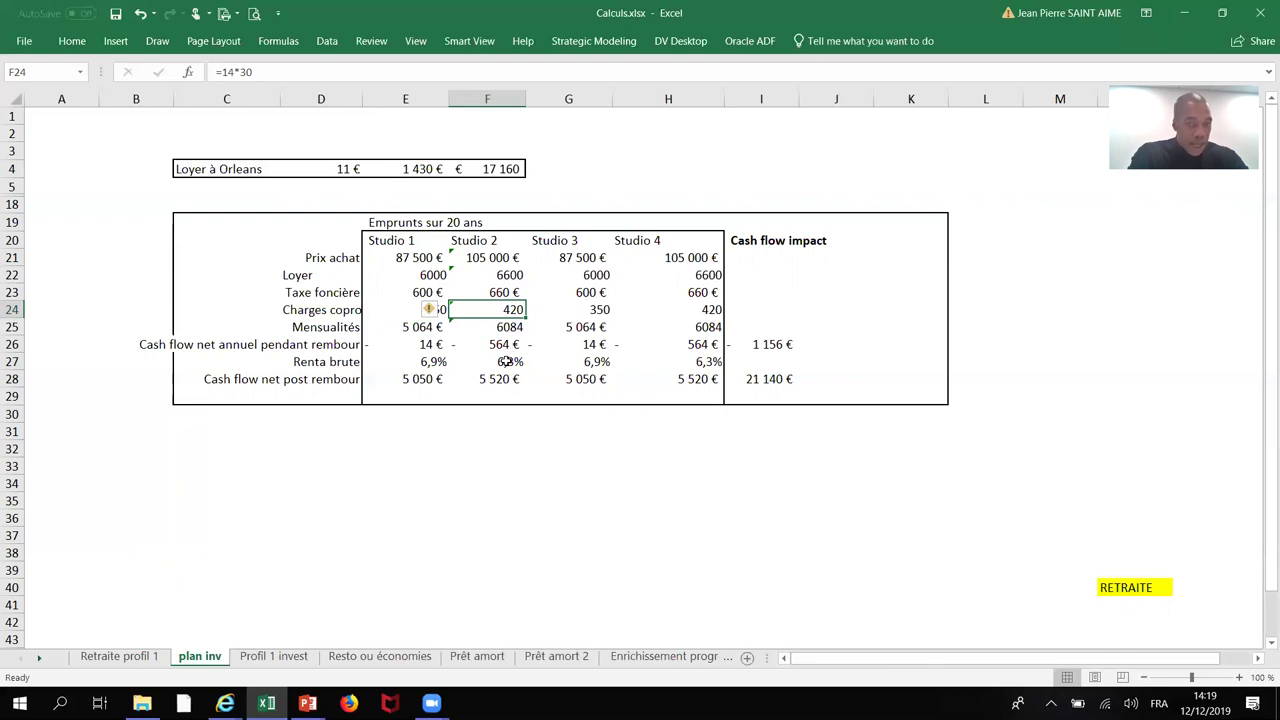
{"action": "left_click", "coordinate": [507, 345]}
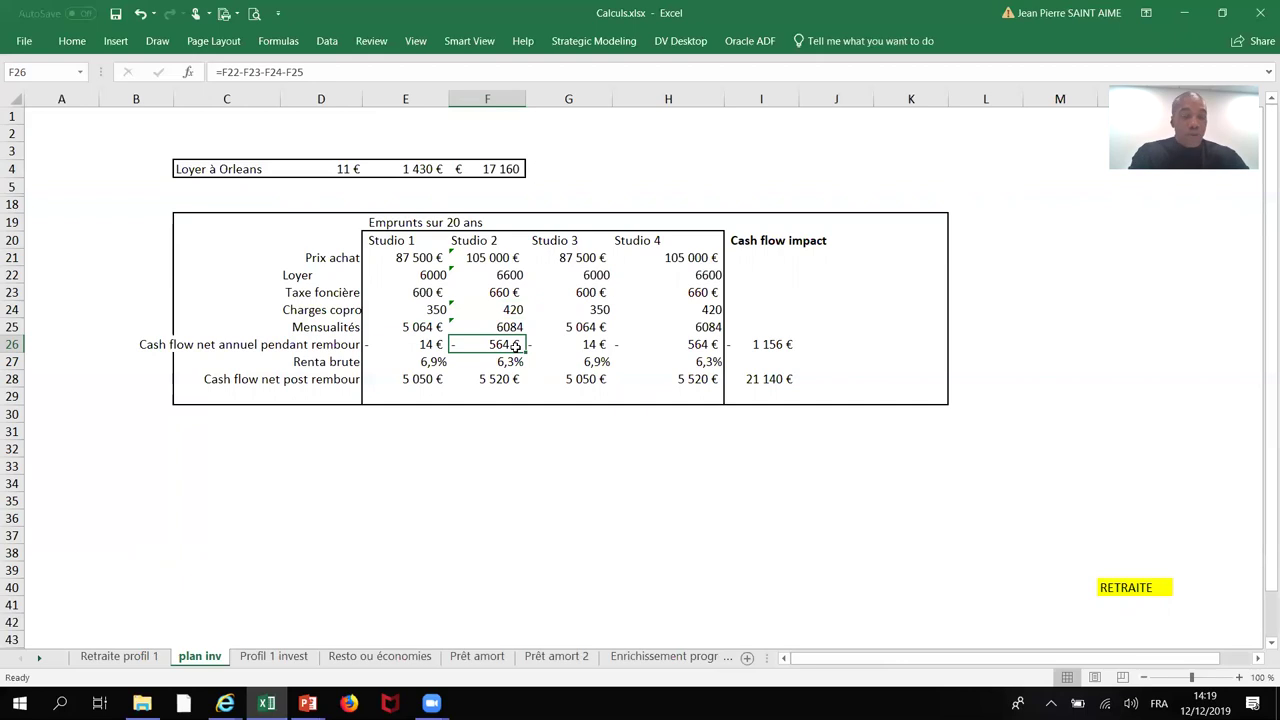
Step: Examine the annual net cash flow during repayment for each of the four studios and its total under Cash flow impact
{"action": "left_click", "coordinate": [424, 345]}
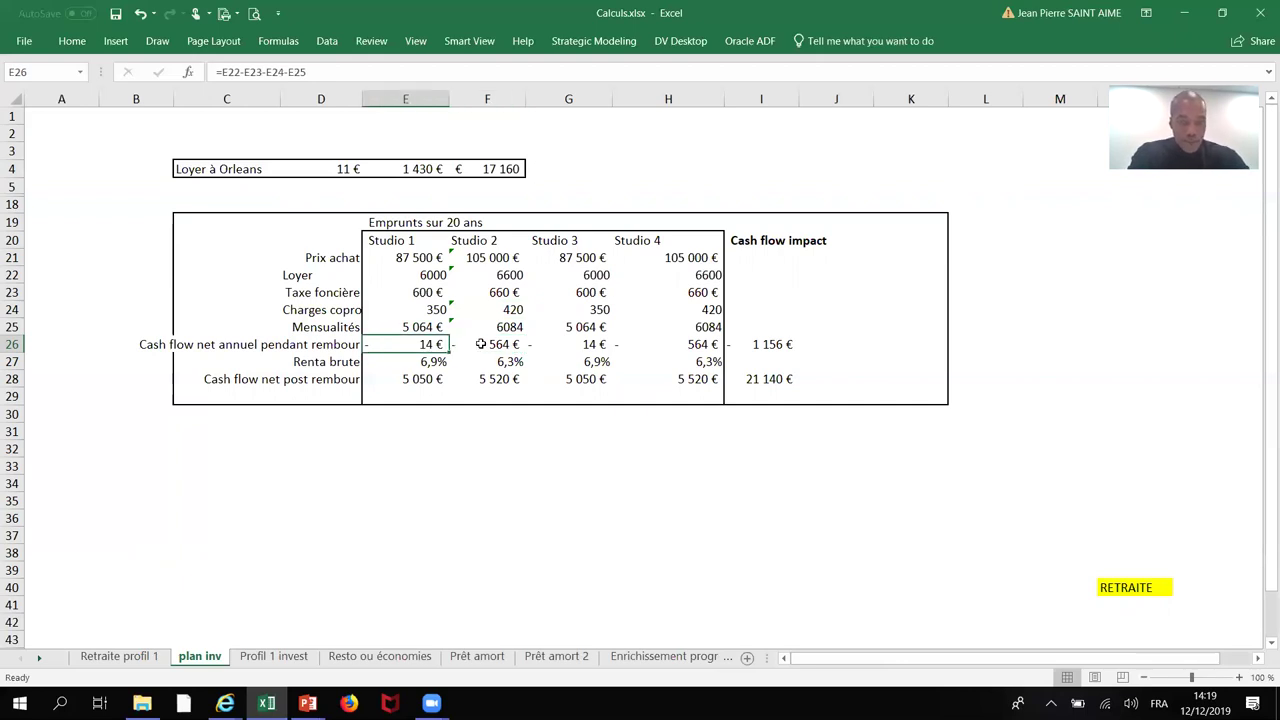
{"action": "left_click", "coordinate": [508, 344]}
{"action": "left_click", "coordinate": [584, 346]}
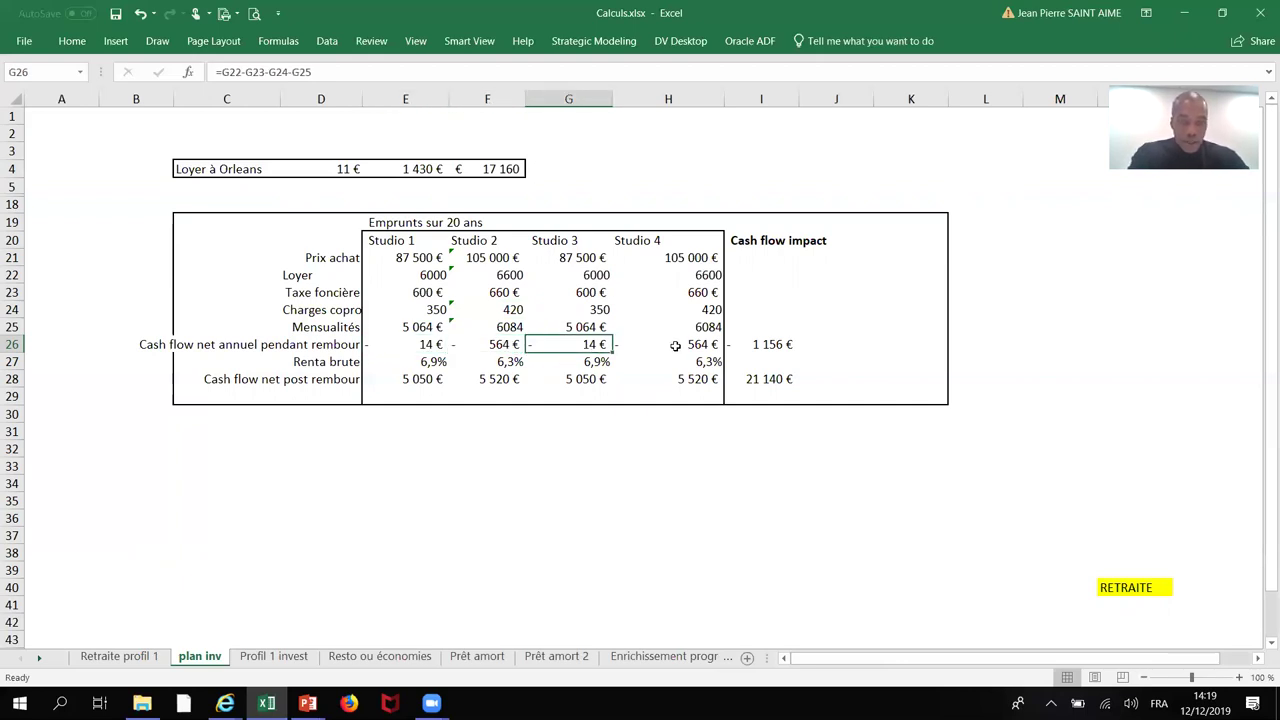
{"action": "left_click", "coordinate": [679, 346]}
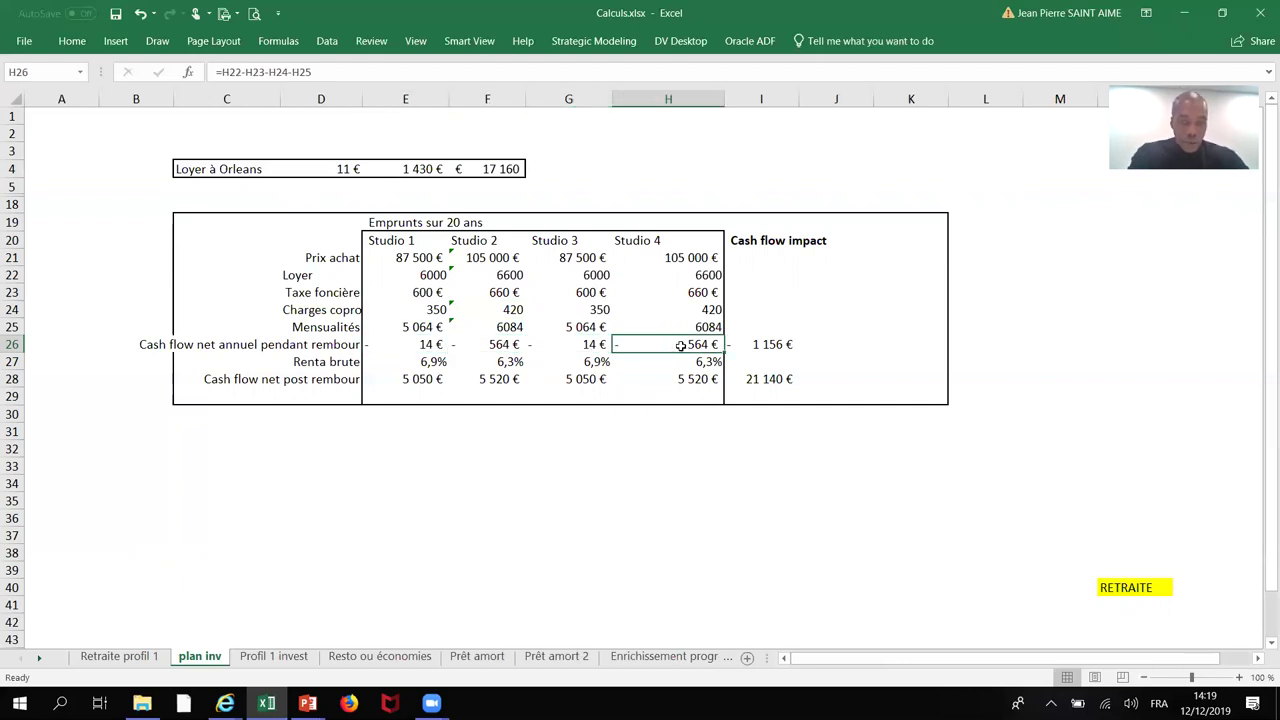
{"action": "left_click", "coordinate": [502, 346]}
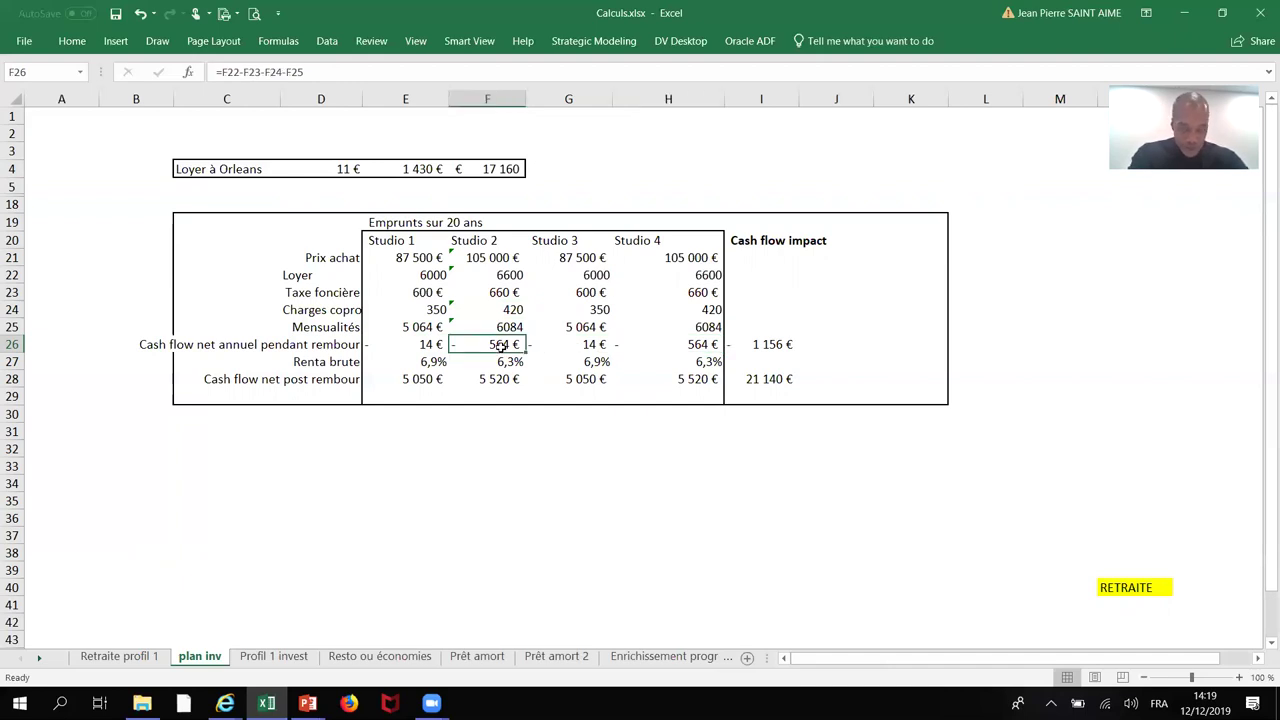
{"action": "left_click", "coordinate": [764, 344]}
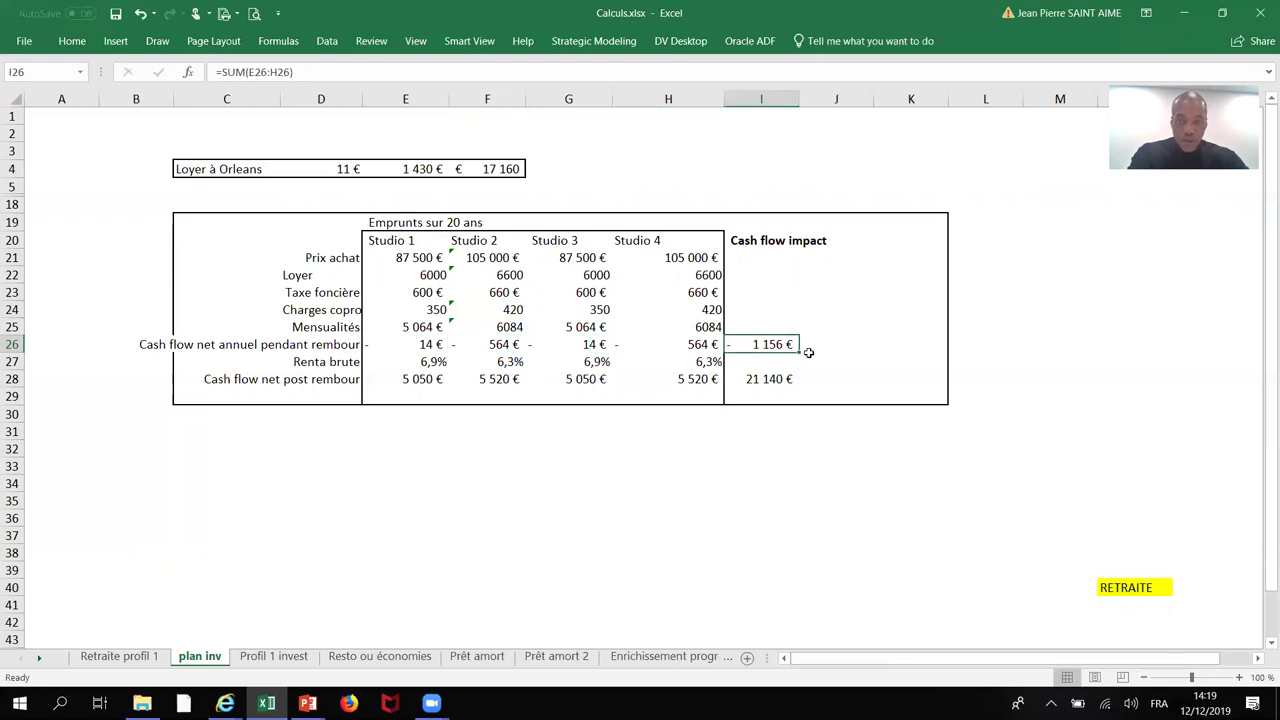
Step: Calculate the monthly cash flow impact in cell J26 with =I26/12, beside the annual total
{"action": "left_click", "coordinate": [845, 346]}
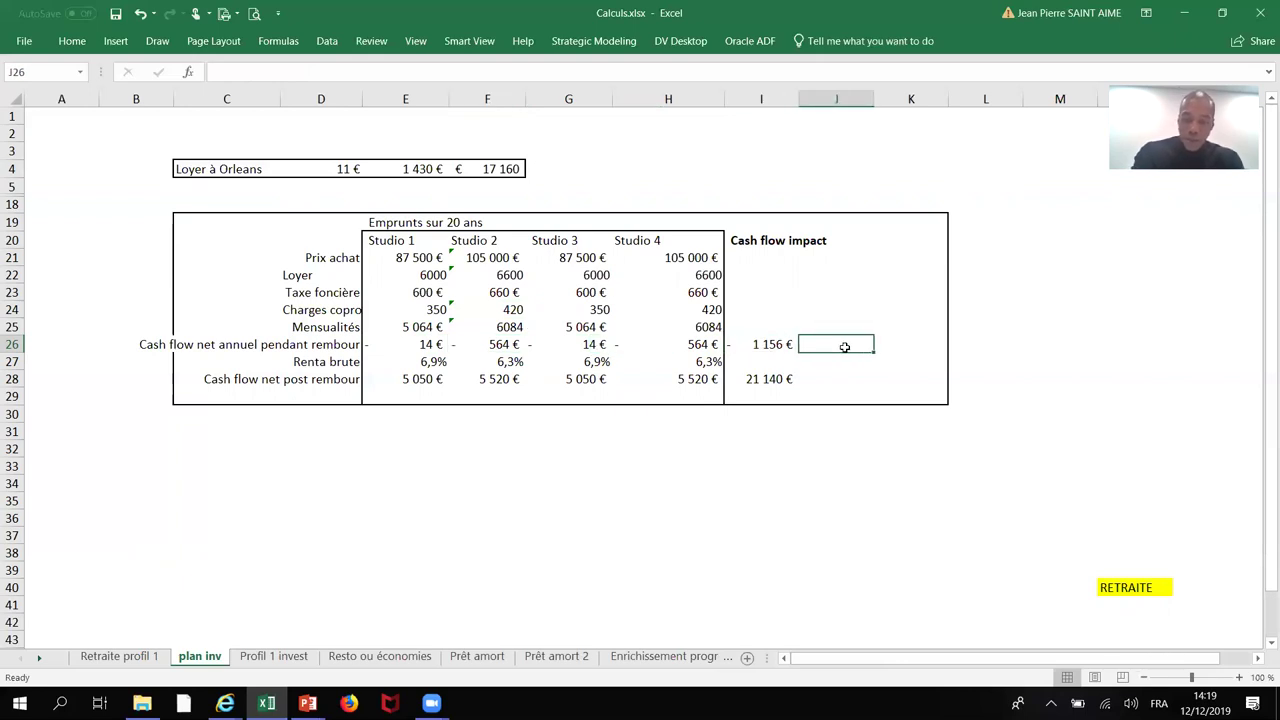
{"action": "type", "text": "="}
{"action": "key", "text": "Left"}
{"action": "type", "text": "/12"}
{"action": "key", "text": "Return"}
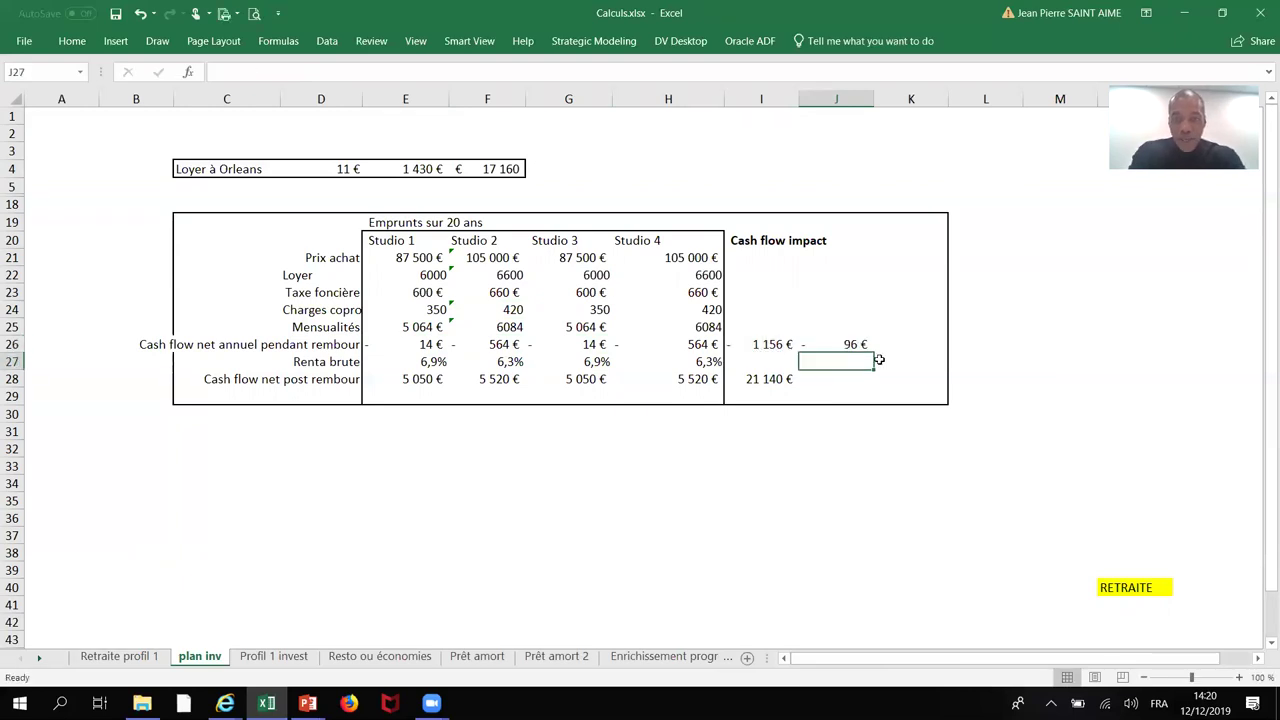
{"action": "left_click", "coordinate": [849, 342]}
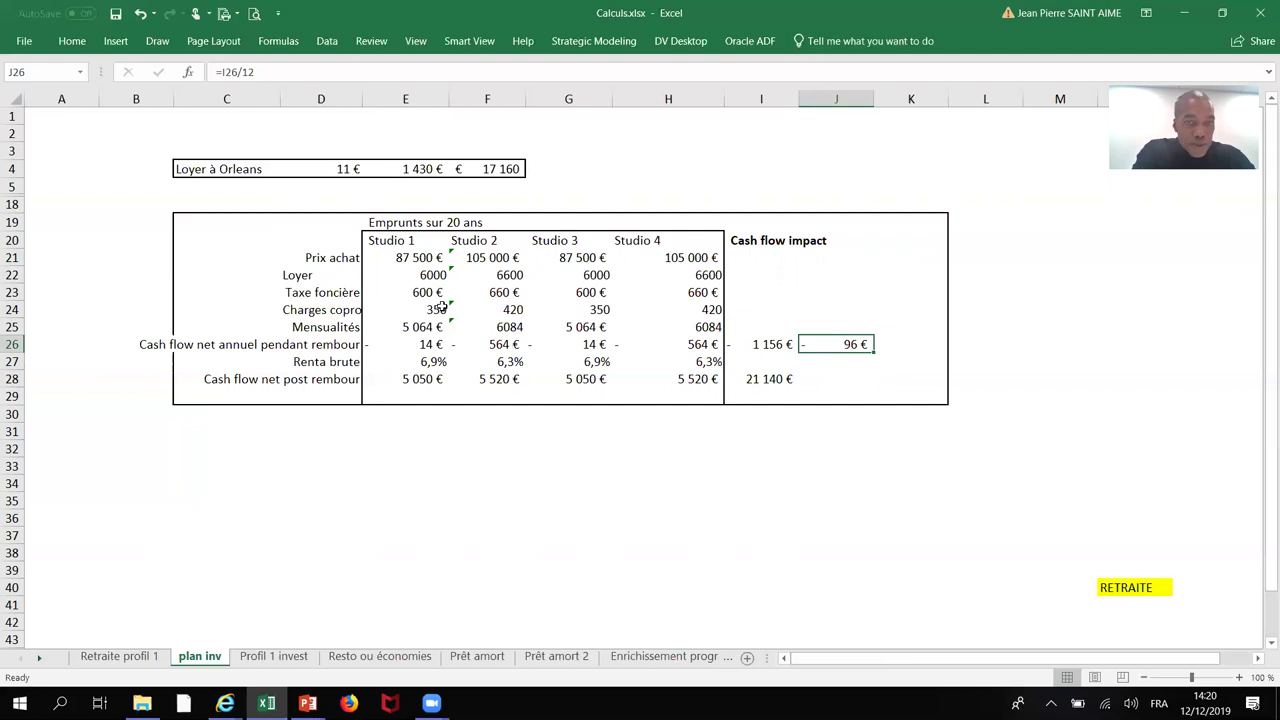
Step: Review the purchase prices across the four studios, the rent and charges of Studio 4, and the Mensualités of Studio 1
{"action": "left_click", "coordinate": [418, 257]}
{"action": "key", "text": "Right"}
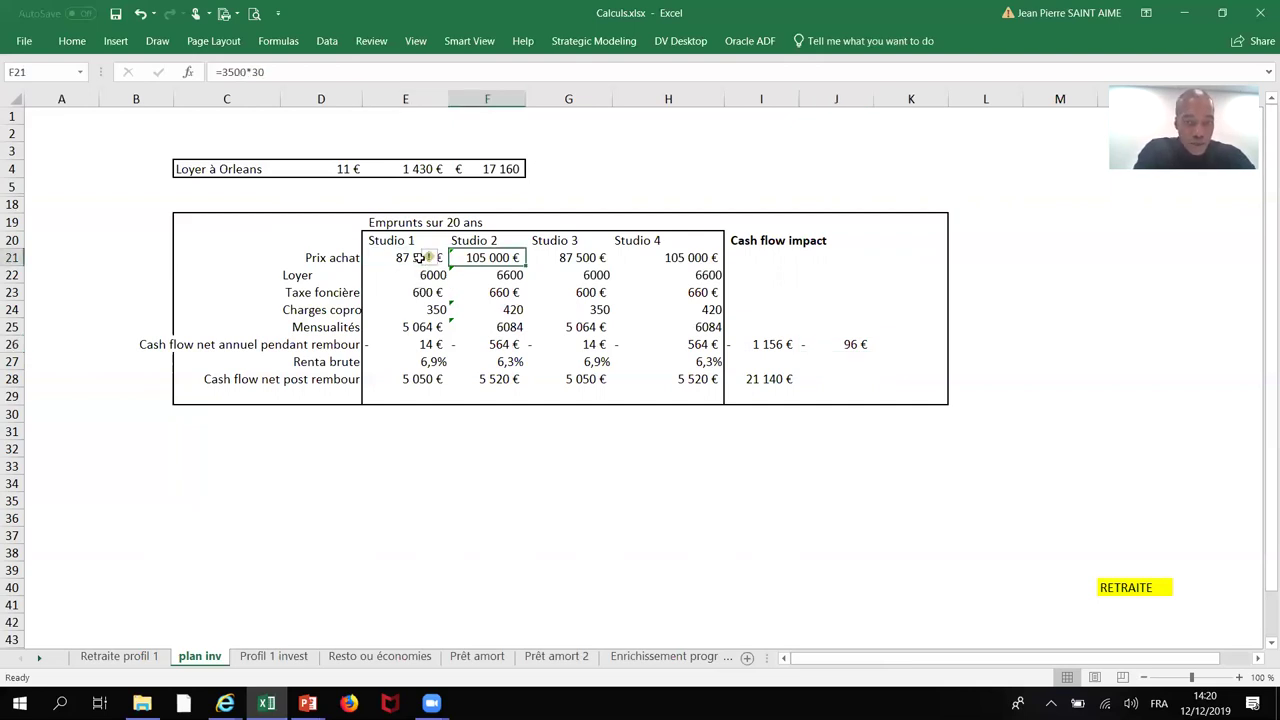
{"action": "key", "text": "Right"}
{"action": "key", "text": "Right"}
{"action": "key", "text": "Down"}
{"action": "key", "text": "Down"}
{"action": "key", "text": "Down"}
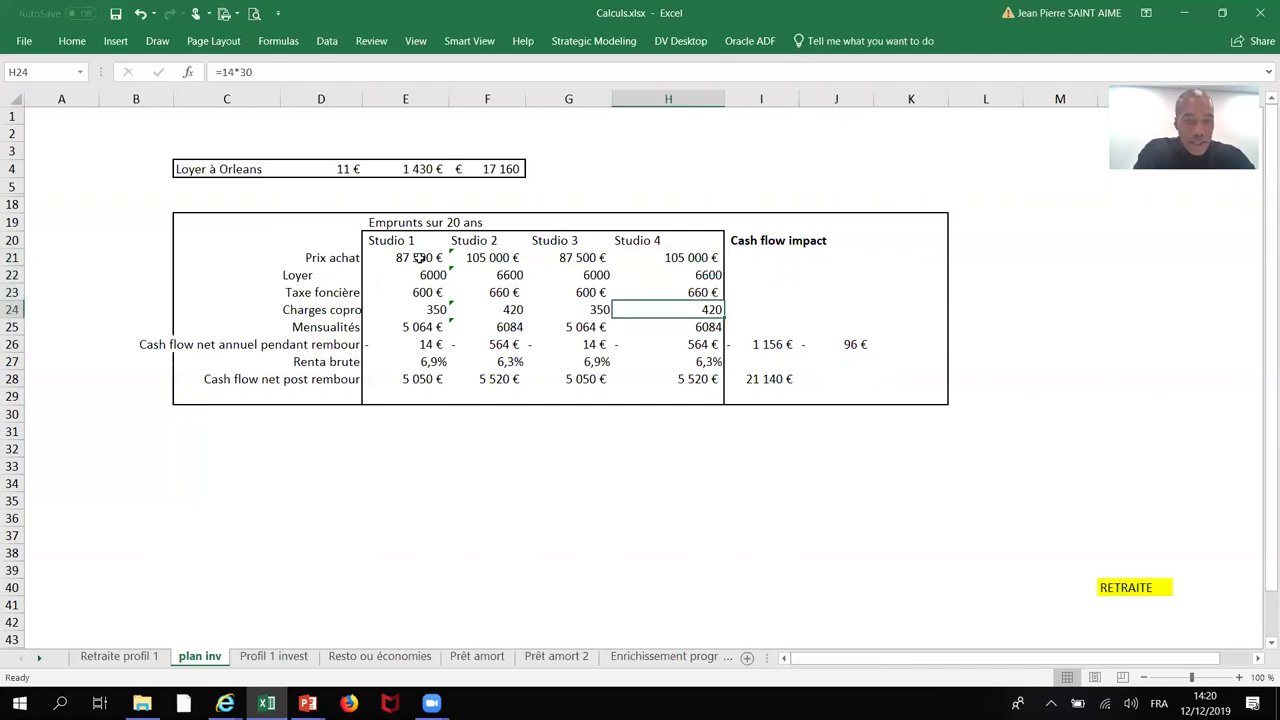
{"action": "key", "text": "Left"}
{"action": "key", "text": "Left"}
{"action": "key", "text": "Left"}
{"action": "key", "text": "Down"}
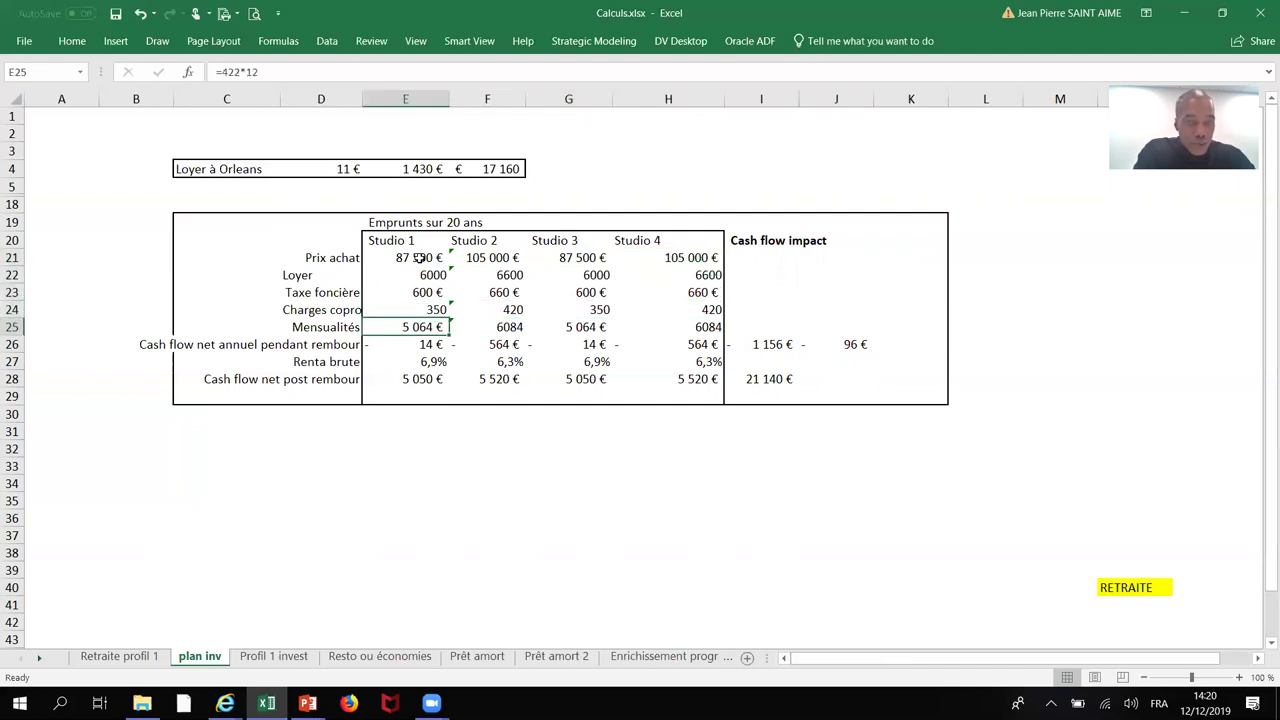
Step: Examine the Cash flow net post rembour for each studio, its total under Cash flow impact, and Studio 1's Renta brute
{"action": "key", "text": "Down"}
{"action": "key", "text": "Down"}
{"action": "key", "text": "Down"}
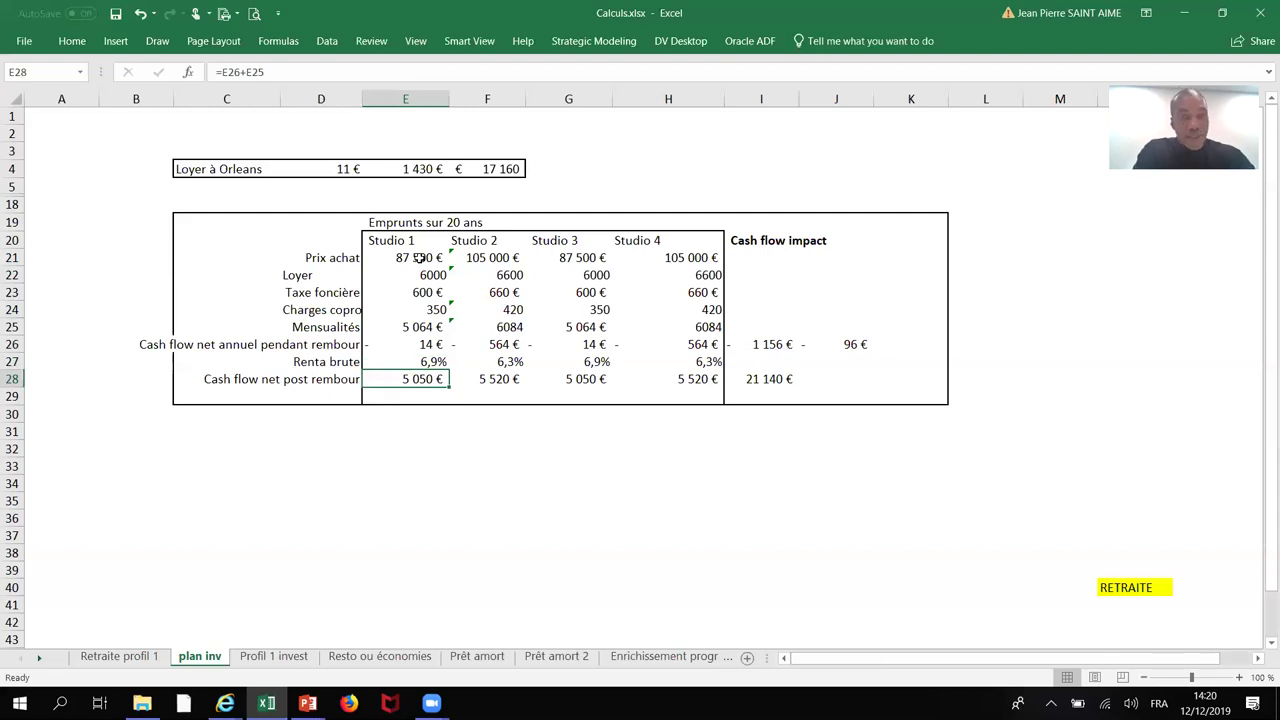
{"action": "key", "text": "Right"}
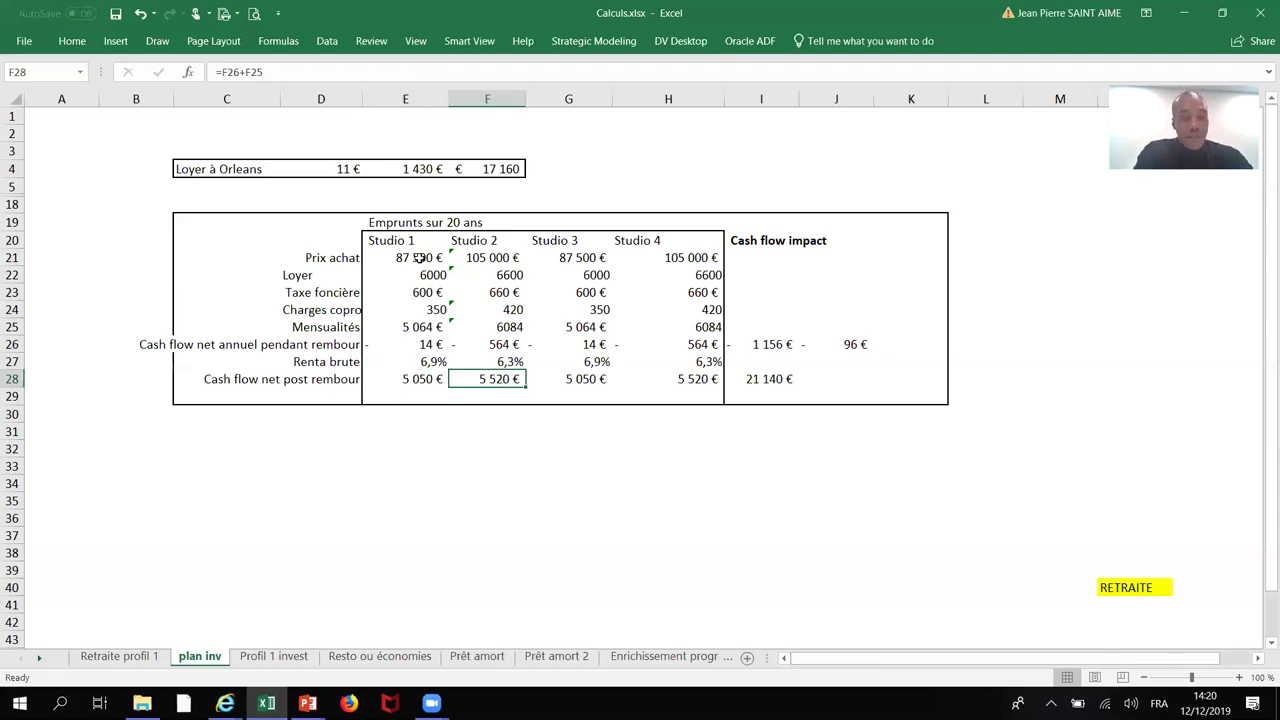
{"action": "key", "text": "Right"}
{"action": "key", "text": "Right"}
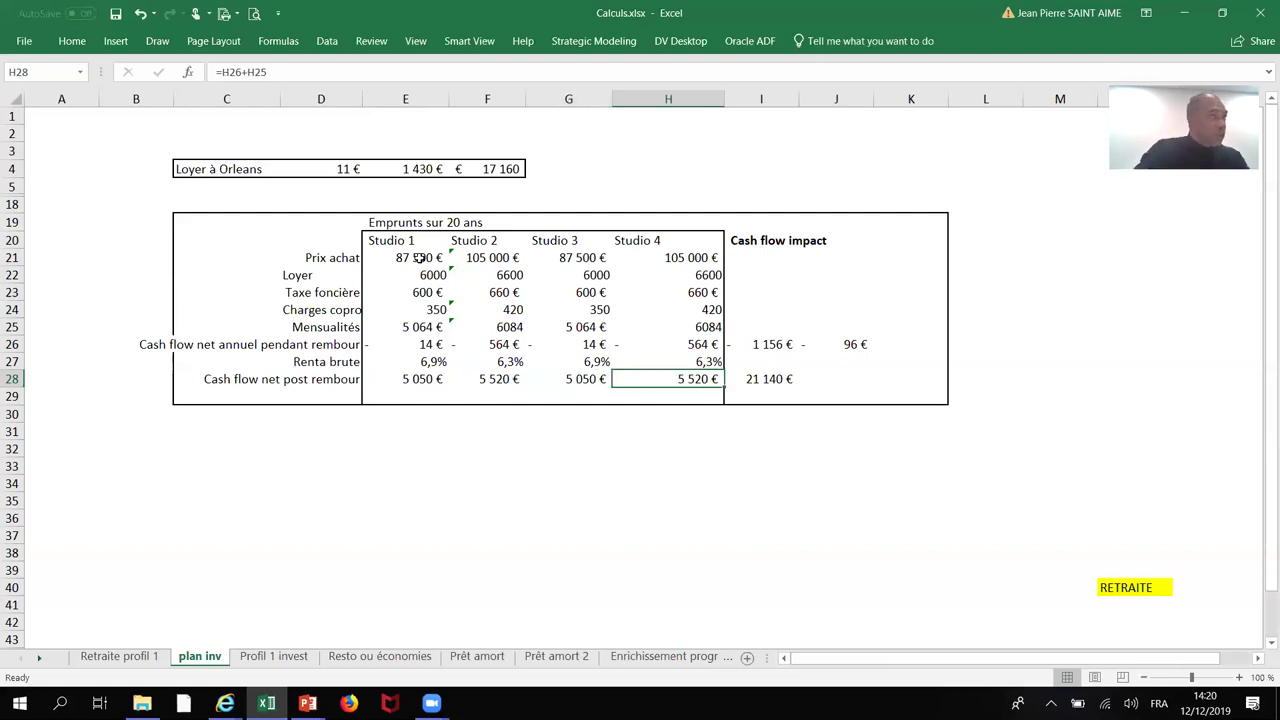
{"action": "key", "text": "Right"}
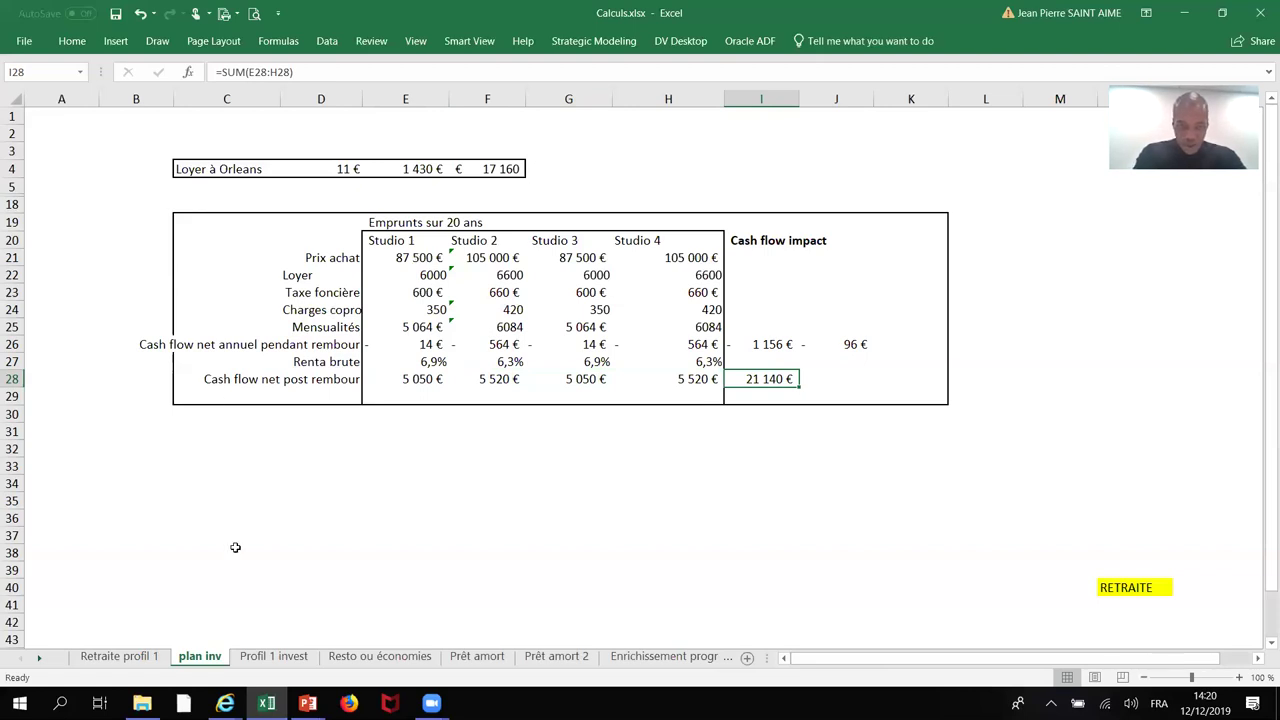
{"action": "left_click", "coordinate": [440, 362]}
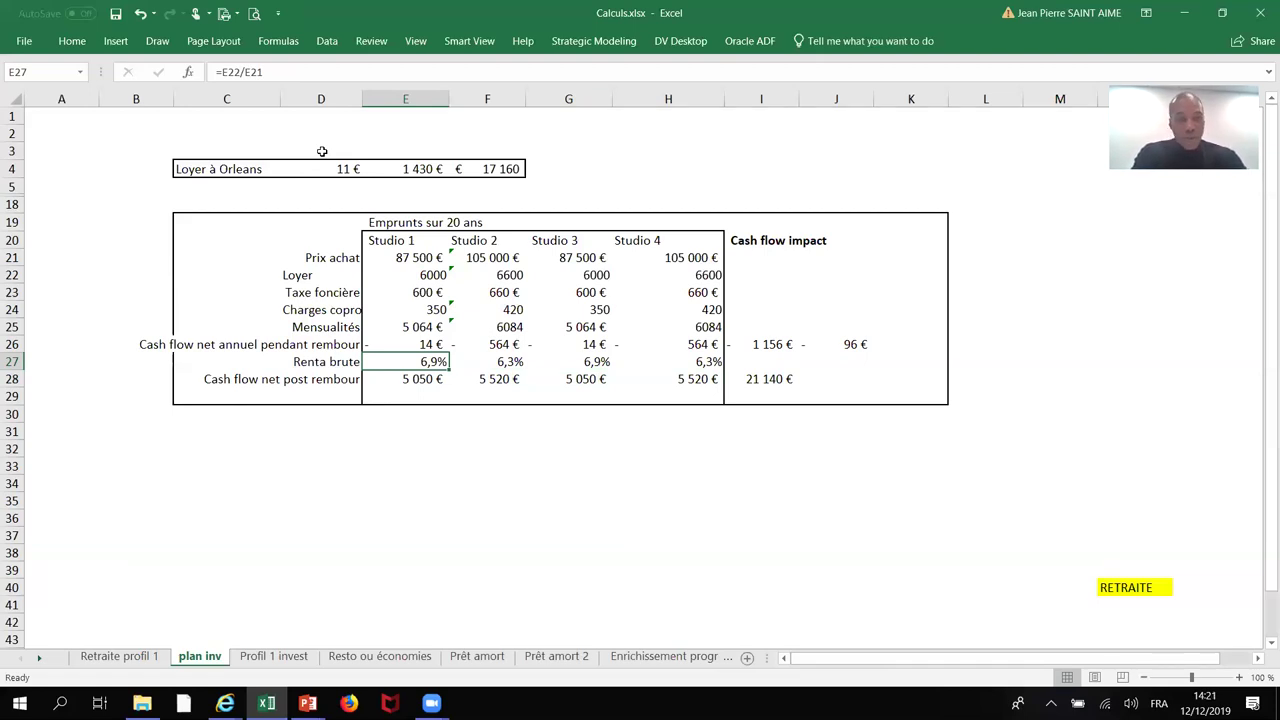
Step: Examine Studio 1's figures from Loyer down to Renta brute in the studio table
{"action": "left_click", "coordinate": [424, 278]}
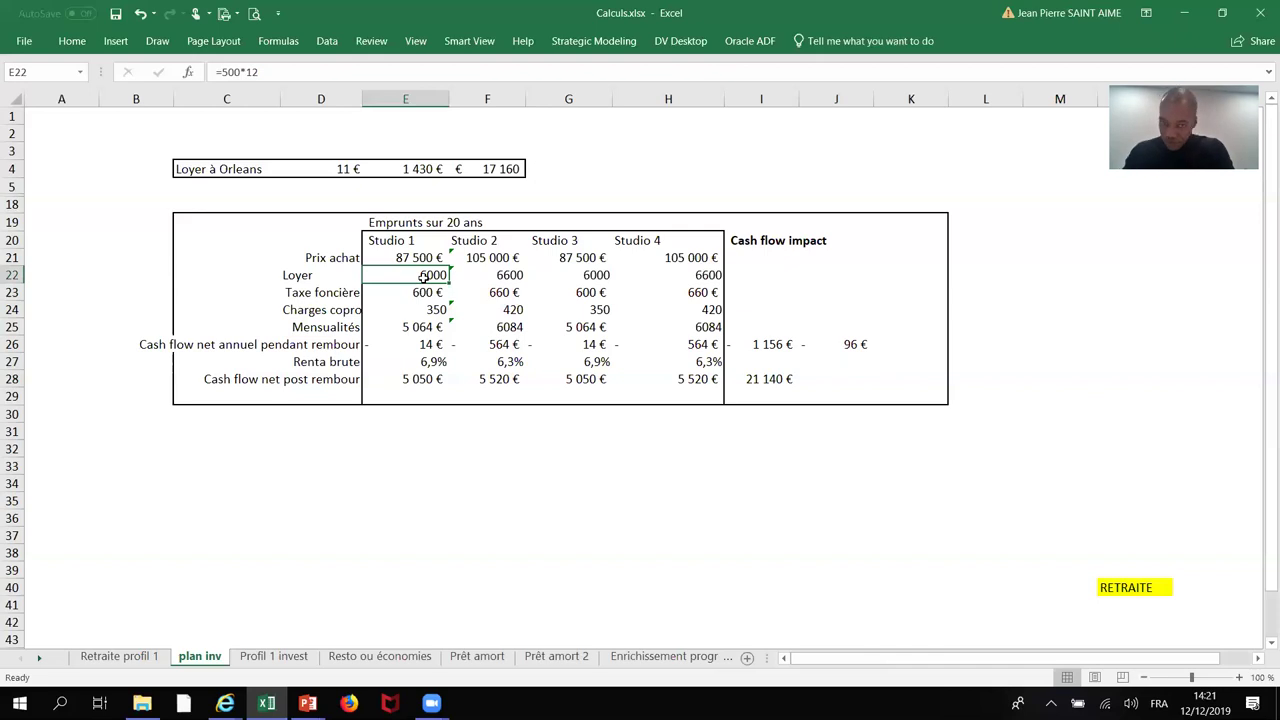
{"action": "key", "text": "Down"}
{"action": "key", "text": "Down"}
{"action": "key", "text": "Down"}
{"action": "key", "text": "Down"}
{"action": "key", "text": "Down"}
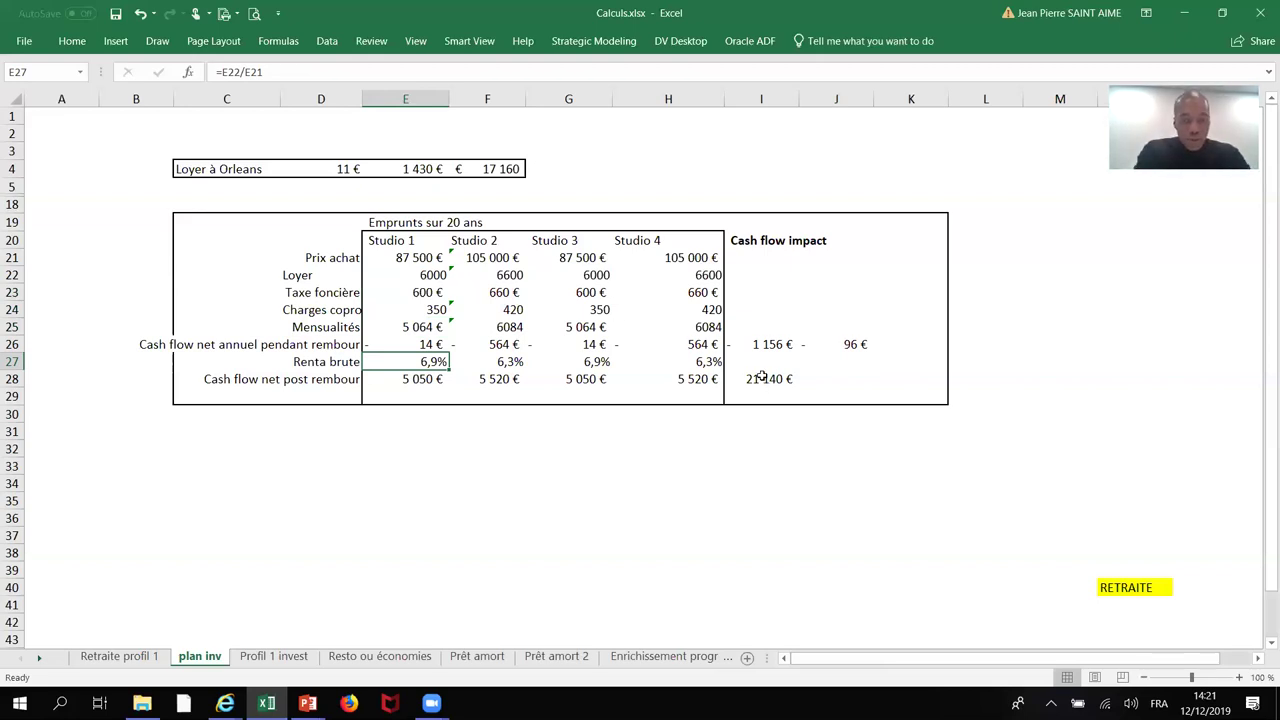
Step: Check the annual and monthly cash flow impact during repayment, and the monthly Loyer à Orleans
{"action": "left_click", "coordinate": [766, 345]}
{"action": "left_click", "coordinate": [842, 345]}
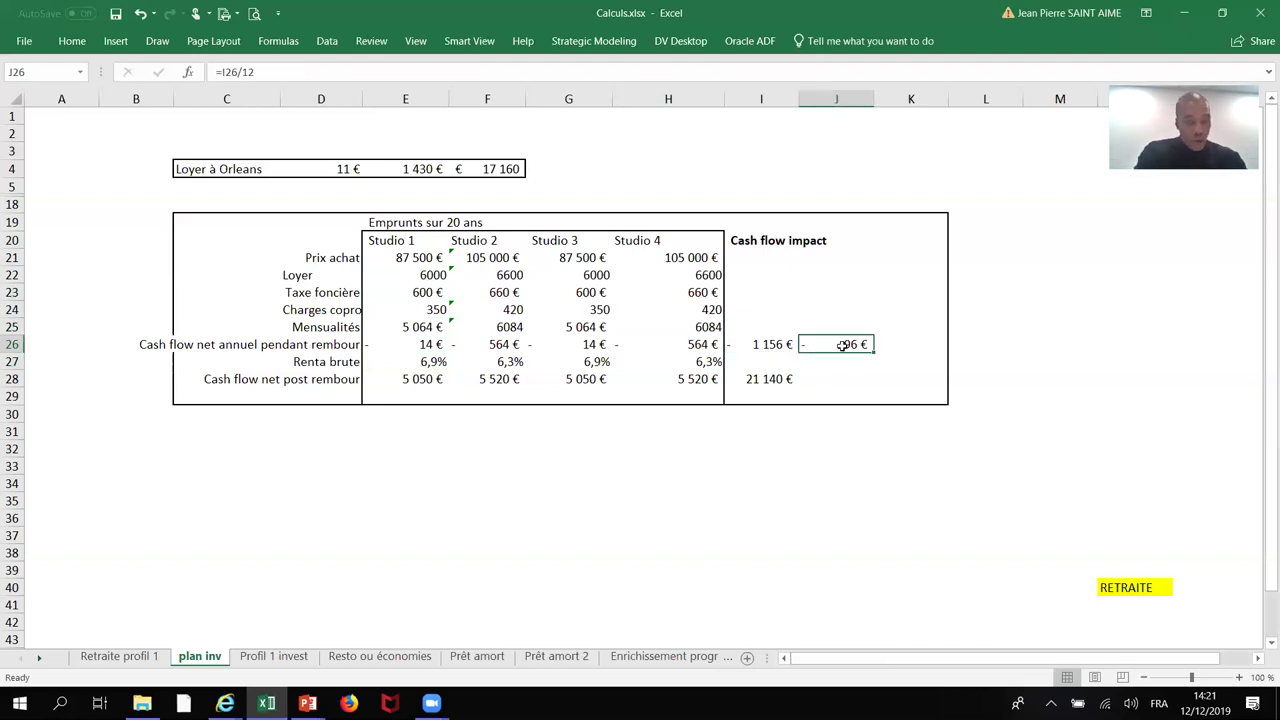
{"action": "left_click", "coordinate": [412, 169]}
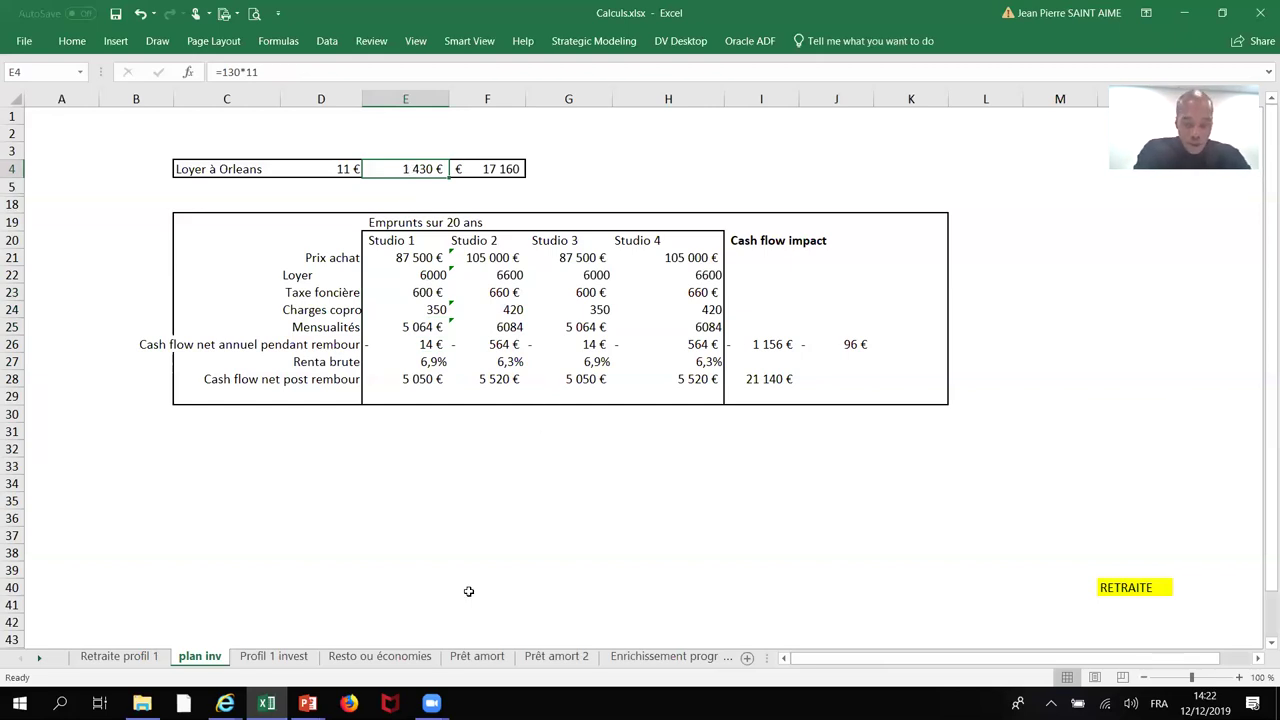
Step: Open the Profil 1 invest sheet and examine the Revenus formulas for 2020 and 2021 and the IR formula for 2021
{"action": "left_click", "coordinate": [296, 666]}
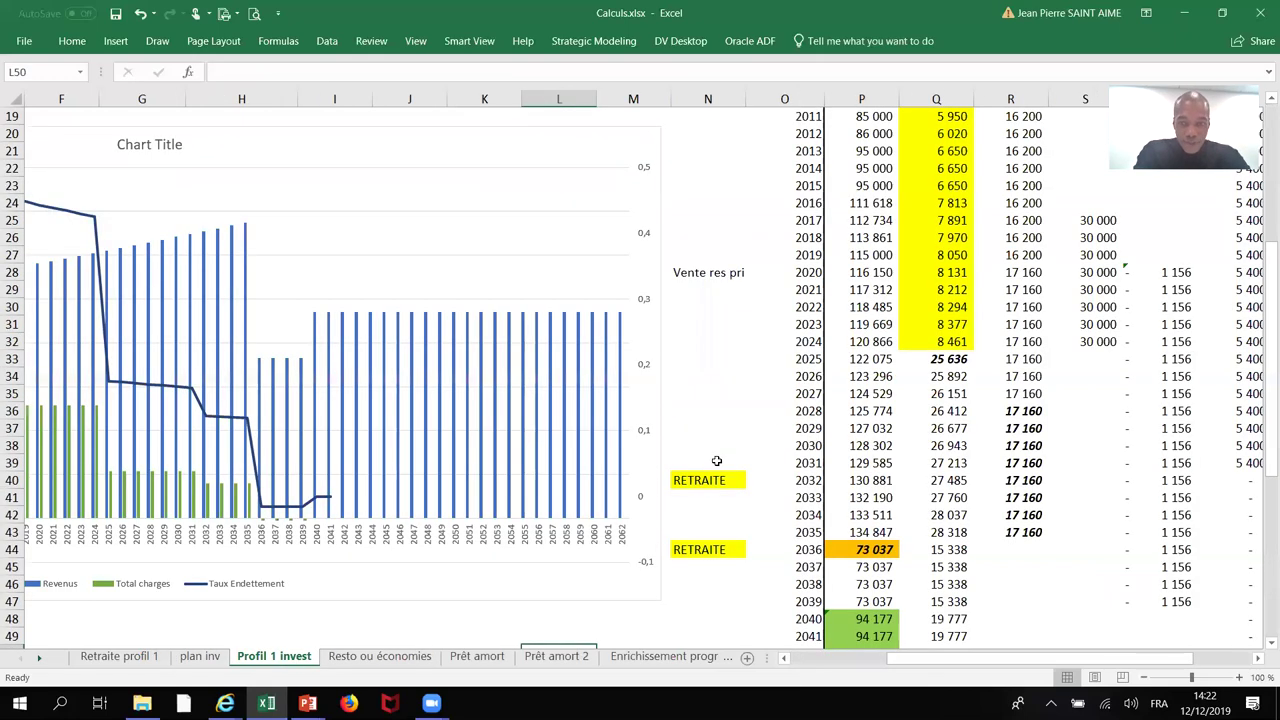
{"action": "scroll", "coordinate": [716, 461], "scroll_direction": "right", "scroll_amount": 2}
{"action": "scroll", "coordinate": [716, 461], "scroll_direction": "right", "scroll_amount": 2}
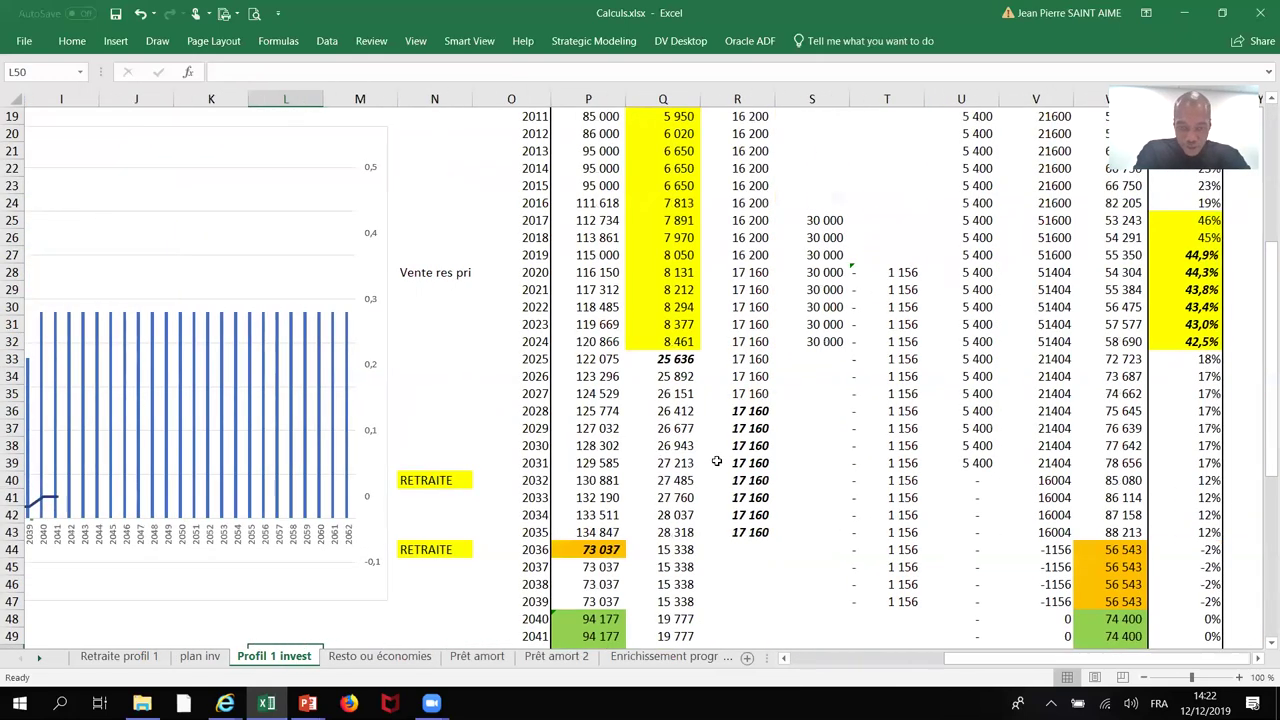
{"action": "scroll", "coordinate": [716, 461], "scroll_direction": "up", "scroll_amount": 1}
{"action": "scroll", "coordinate": [716, 461], "scroll_direction": "up", "scroll_amount": 2}
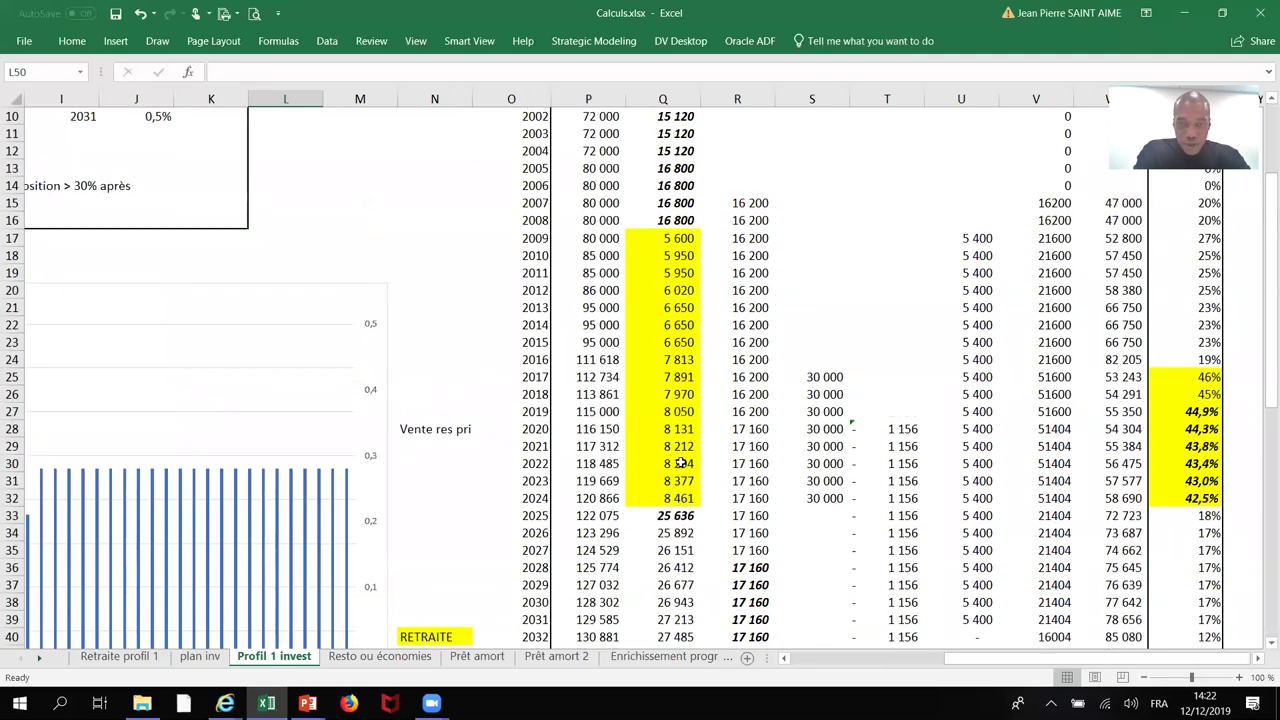
{"action": "left_click", "coordinate": [602, 429]}
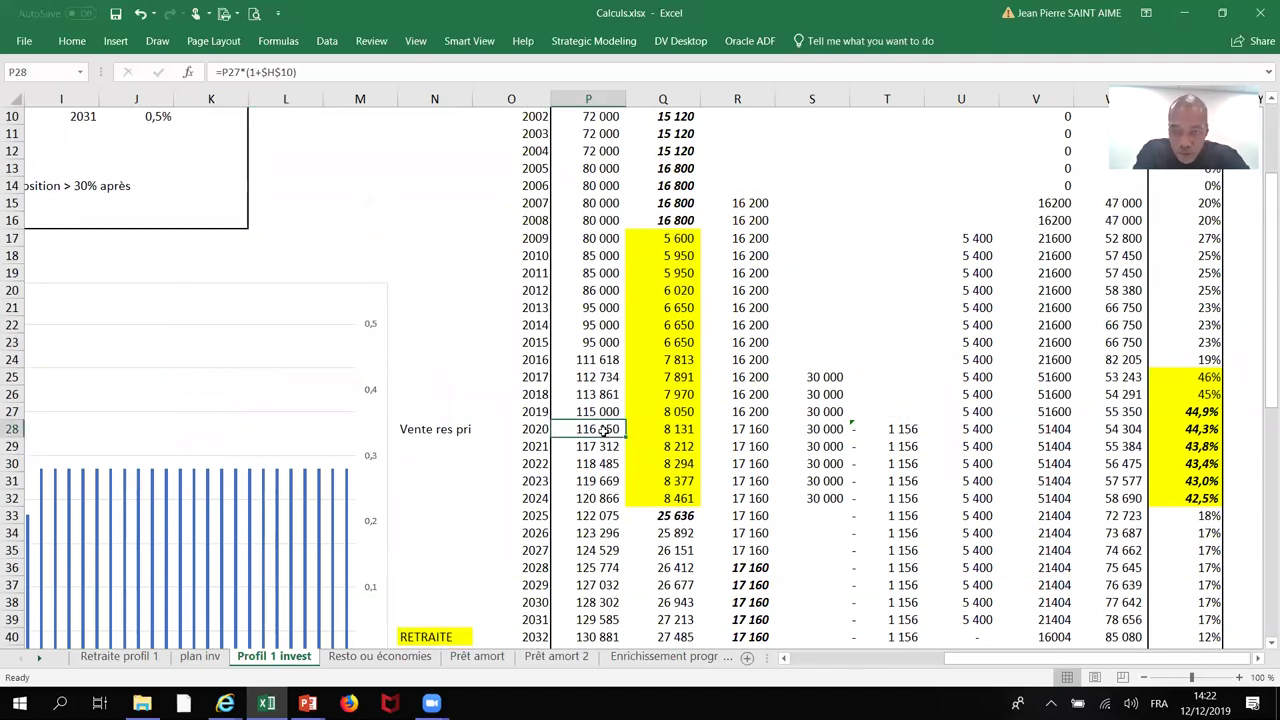
{"action": "key", "text": "Down"}
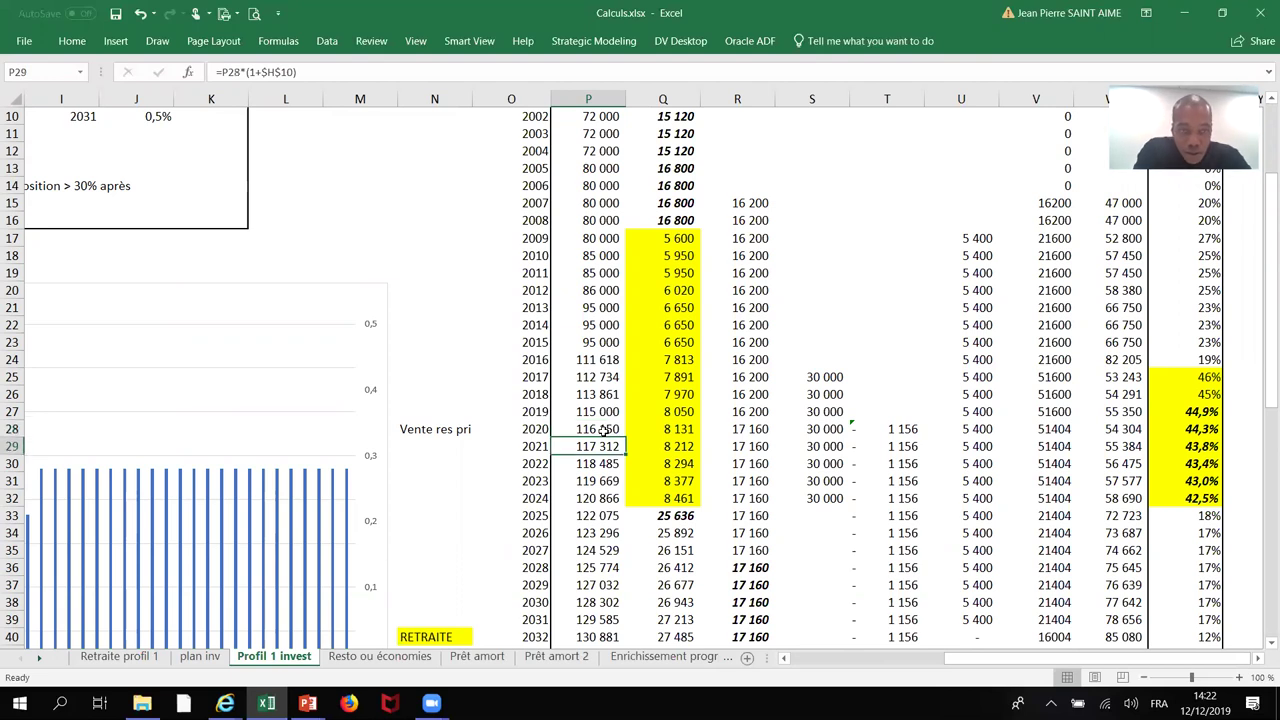
{"action": "left_click", "coordinate": [245, 72]}
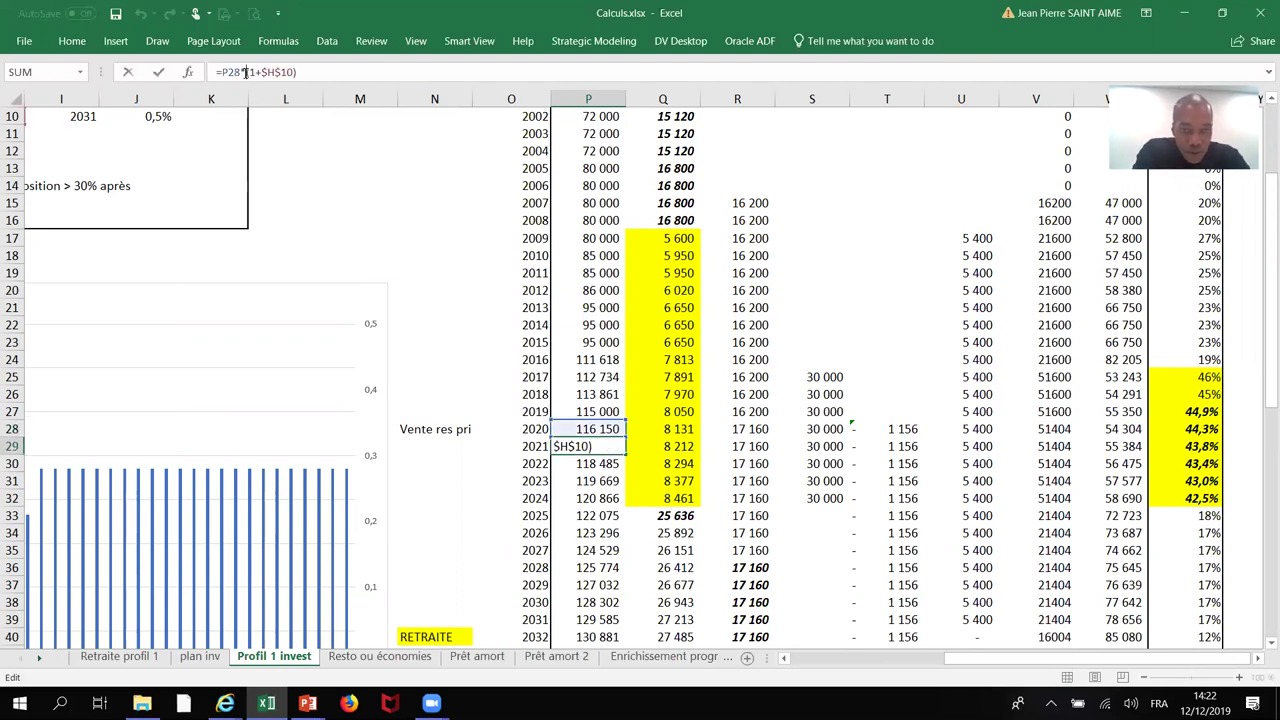
{"action": "key", "text": "Tab"}
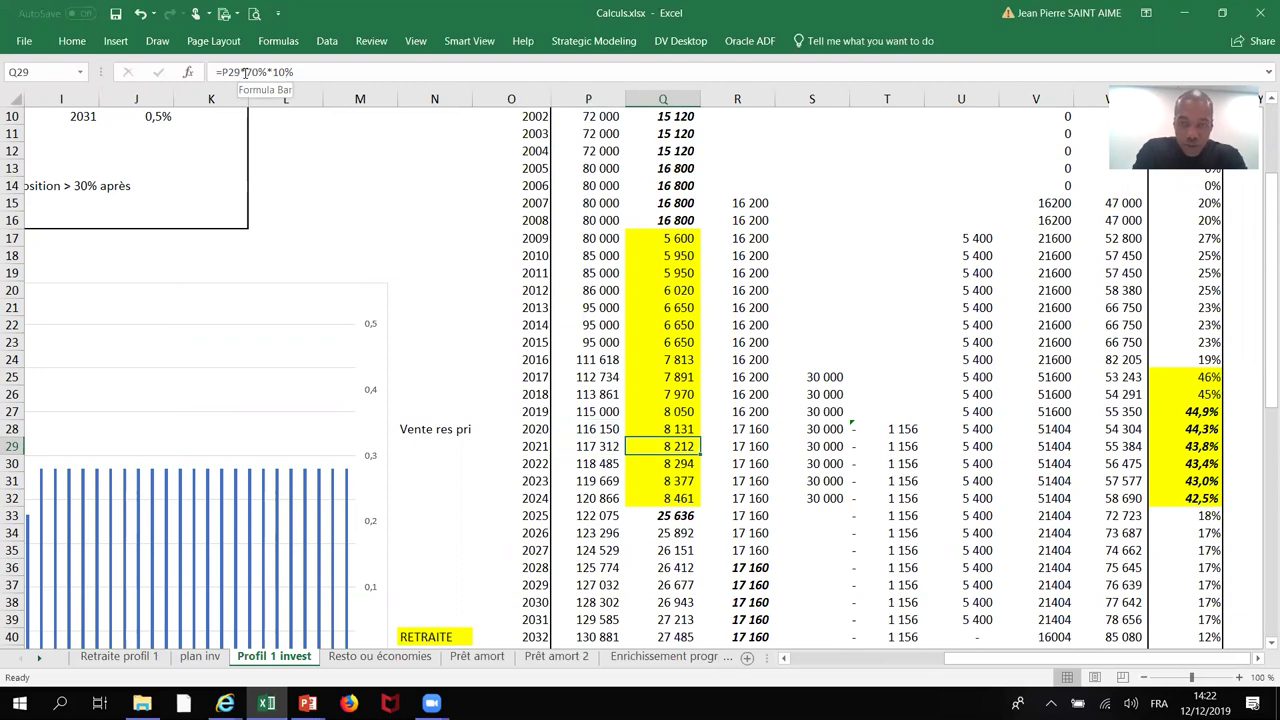
Step: Review the Scolarité column year by year down to the end of the school fees
{"action": "left_click", "coordinate": [813, 166]}
{"action": "scroll", "coordinate": [812, 164], "scroll_direction": "up", "scroll_amount": 3}
{"action": "key", "text": "Down"}
{"action": "key", "text": "Down"}
{"action": "key", "text": "Down"}
{"action": "key", "text": "Down"}
{"action": "key", "text": "Down"}
{"action": "key", "text": "Down"}
{"action": "key", "text": "Down"}
{"action": "key", "text": "Down"}
{"action": "key", "text": "Down"}
{"action": "key", "text": "Down"}
{"action": "key", "text": "Down"}
{"action": "key", "text": "Down"}
{"action": "key", "text": "Down"}
{"action": "key", "text": "Down"}
{"action": "key", "text": "Down"}
{"action": "key", "text": "Down"}
{"action": "key", "text": "Down"}
{"action": "key", "text": "Down"}
{"action": "key", "text": "Down"}
{"action": "key", "text": "Down"}
{"action": "key", "text": "Down"}
{"action": "key", "text": "Down"}
{"action": "key", "text": "Down"}
{"action": "key", "text": "Down"}
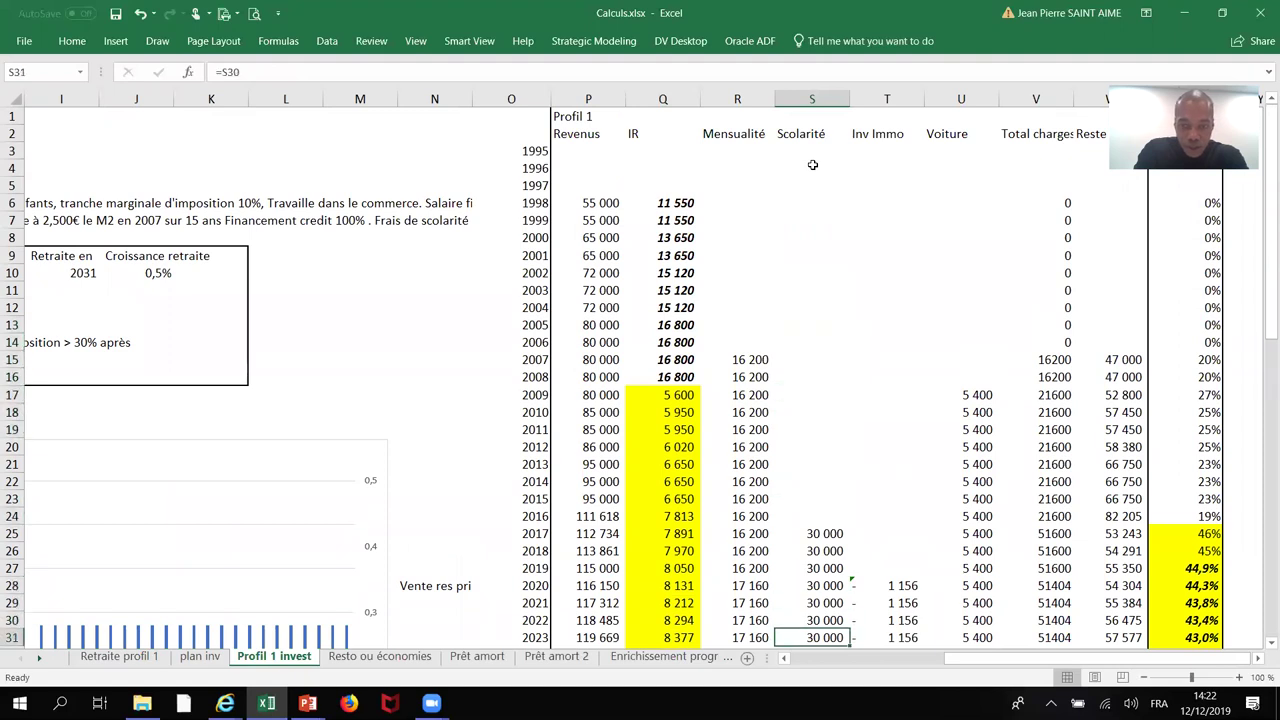
{"action": "key", "text": "Up"}
{"action": "key", "text": "Up"}
{"action": "key", "text": "Up"}
{"action": "key", "text": "Up"}
{"action": "key", "text": "Up"}
{"action": "key", "text": "Up"}
{"action": "key", "text": "Up"}
{"action": "key", "text": "Up"}
{"action": "key", "text": "Up"}
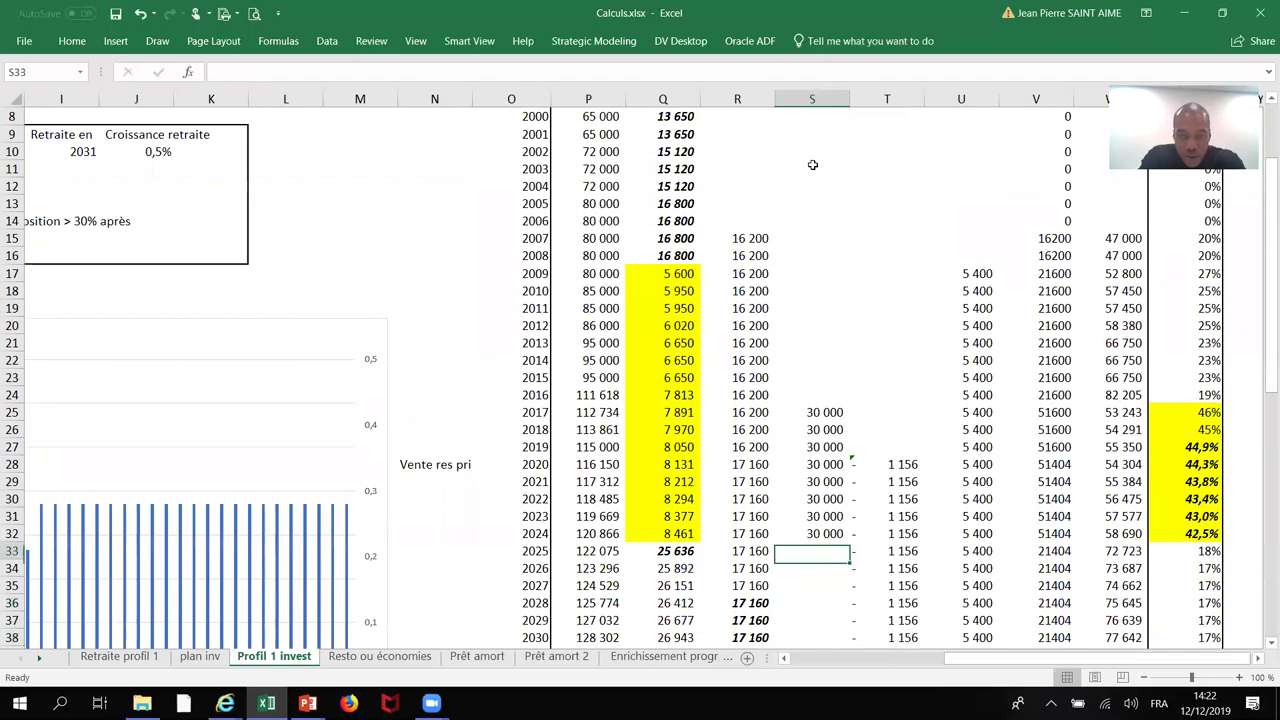
Step: Examine the 2020 row from Revenus through Inv Immo to the debt ratio, and compare that ratio with 2019
{"action": "key", "text": "Left"}
{"action": "key", "text": "Left"}
{"action": "key", "text": "Left"}
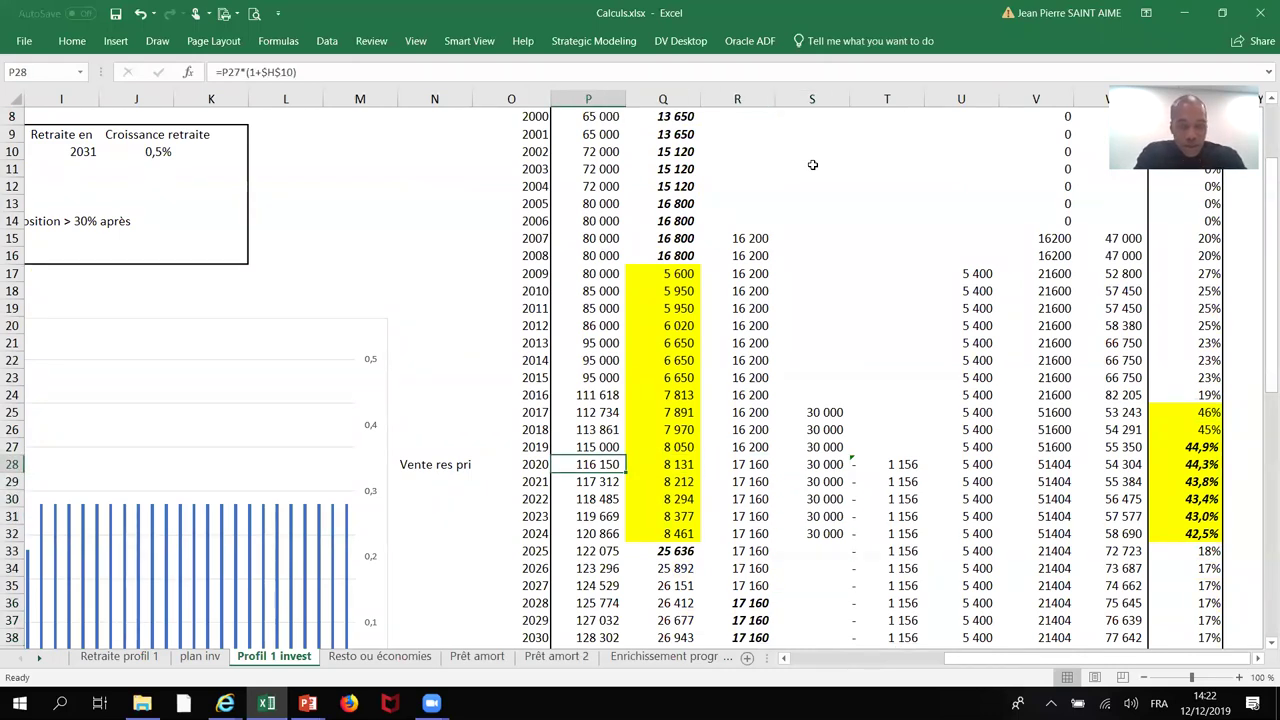
{"action": "key", "text": "Right"}
{"action": "key", "text": "Right"}
{"action": "key", "text": "Right"}
{"action": "key", "text": "Right"}
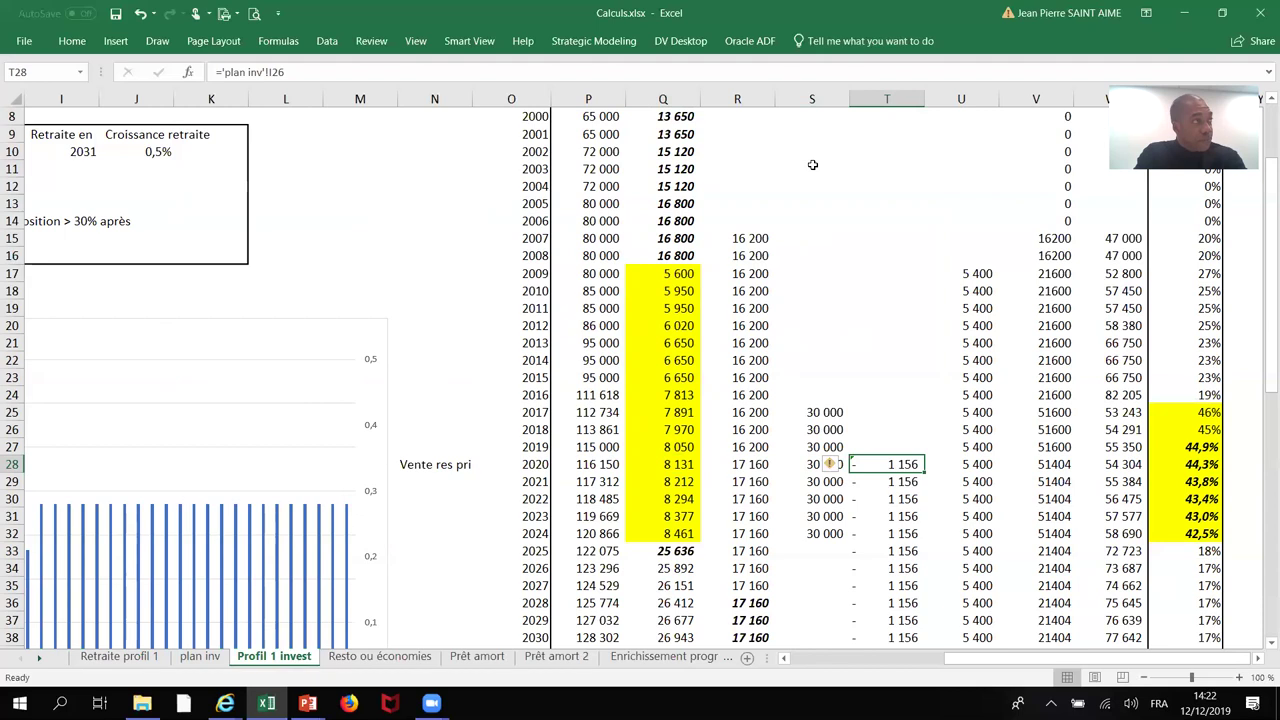
{"action": "key", "text": "Right"}
{"action": "key", "text": "Right"}
{"action": "key", "text": "Right"}
{"action": "key", "text": "Right"}
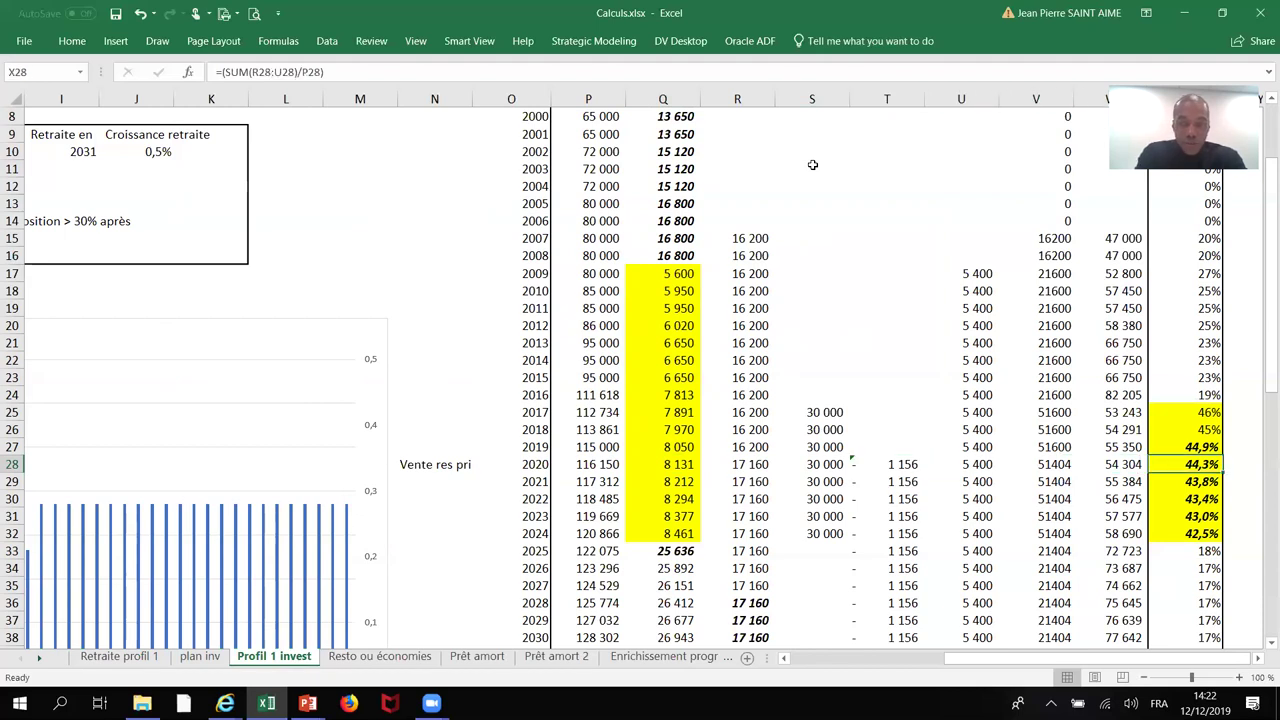
{"action": "key", "text": "Up"}
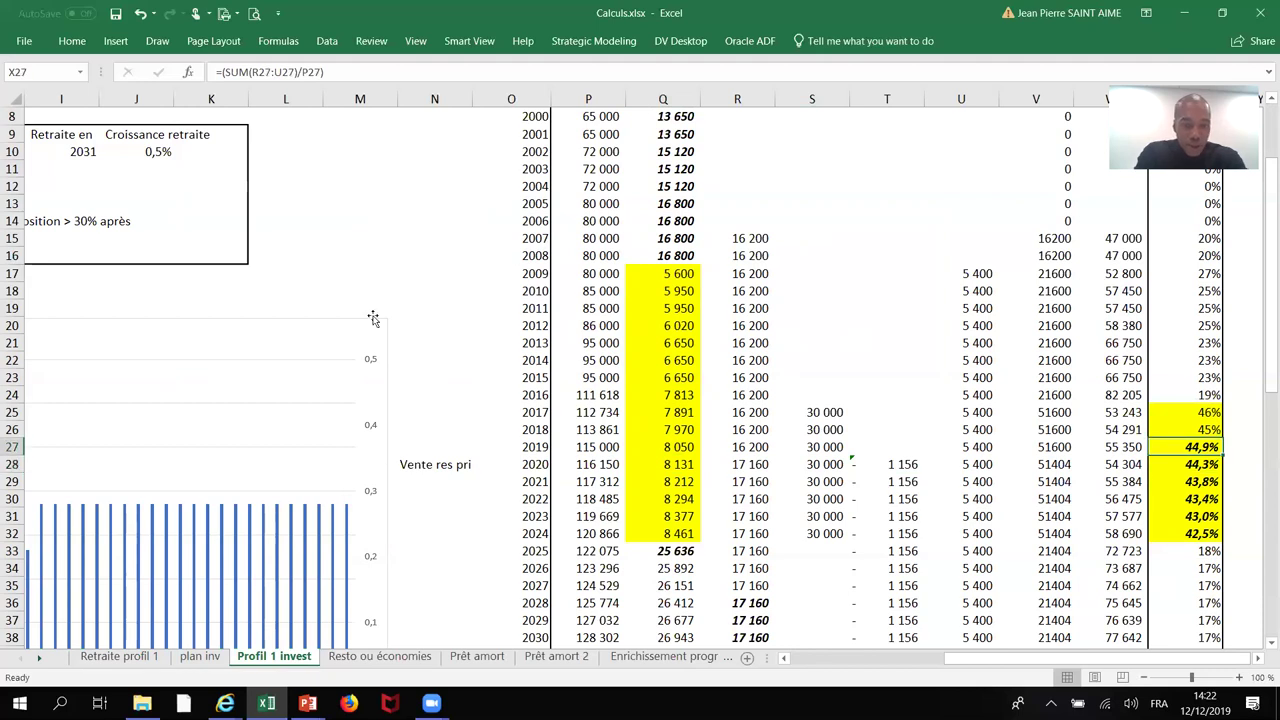
Step: Compare the Retraite profil 1 sheet with Profil 1 invest for remaining income and debt ratio up to the retirement years
{"action": "left_click", "coordinate": [209, 662]}
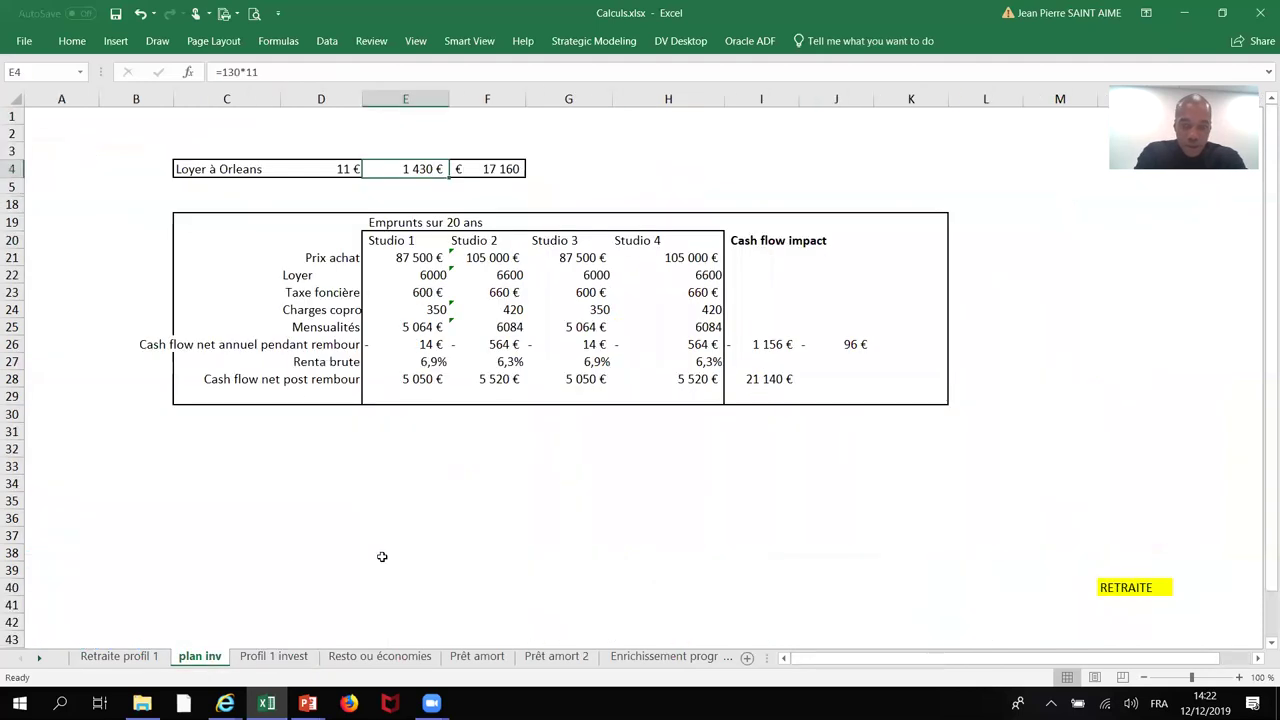
{"action": "left_click", "coordinate": [119, 656]}
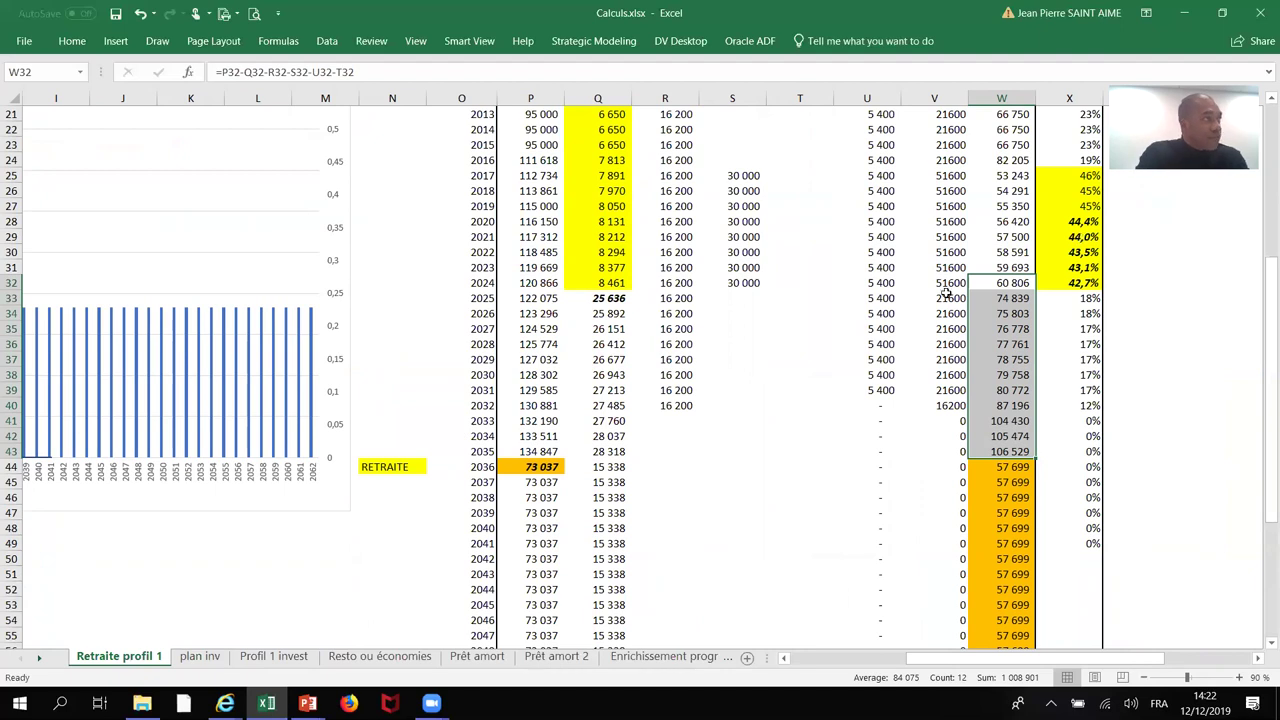
{"action": "left_click", "coordinate": [287, 662]}
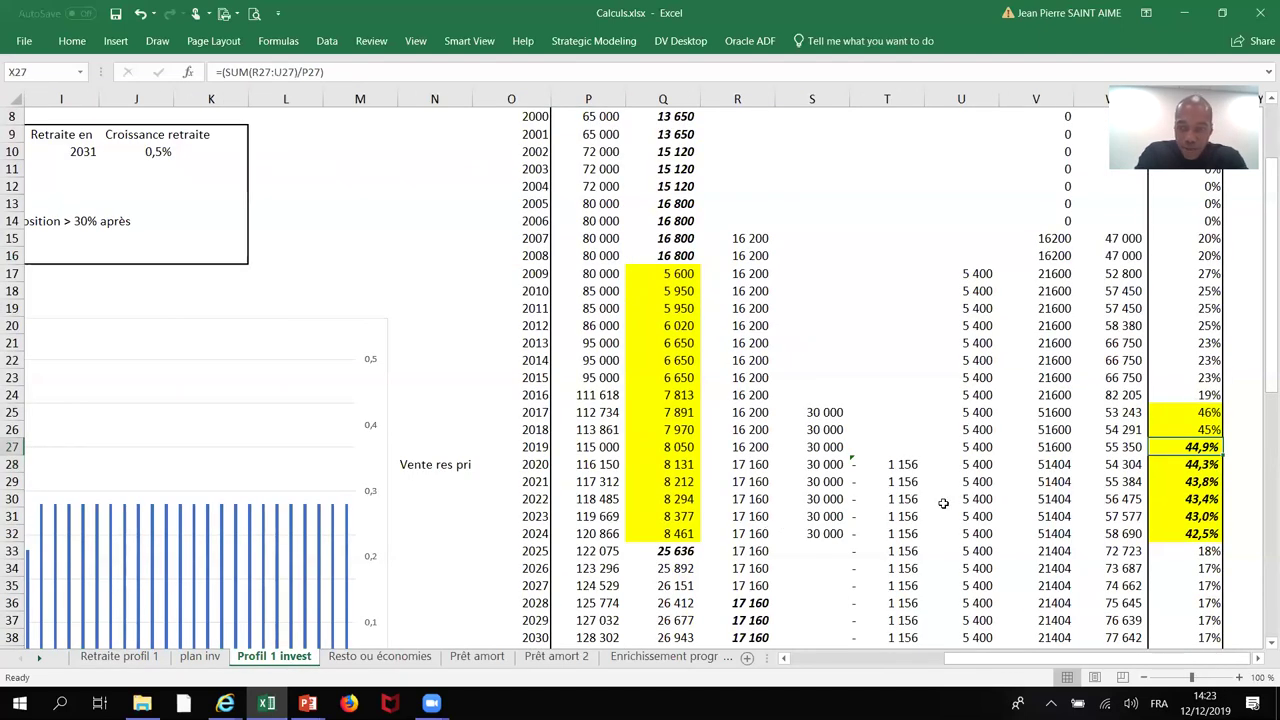
{"action": "scroll", "coordinate": [943, 503], "scroll_direction": "up", "scroll_amount": 1}
{"action": "scroll", "coordinate": [943, 503], "scroll_direction": "right", "scroll_amount": 3}
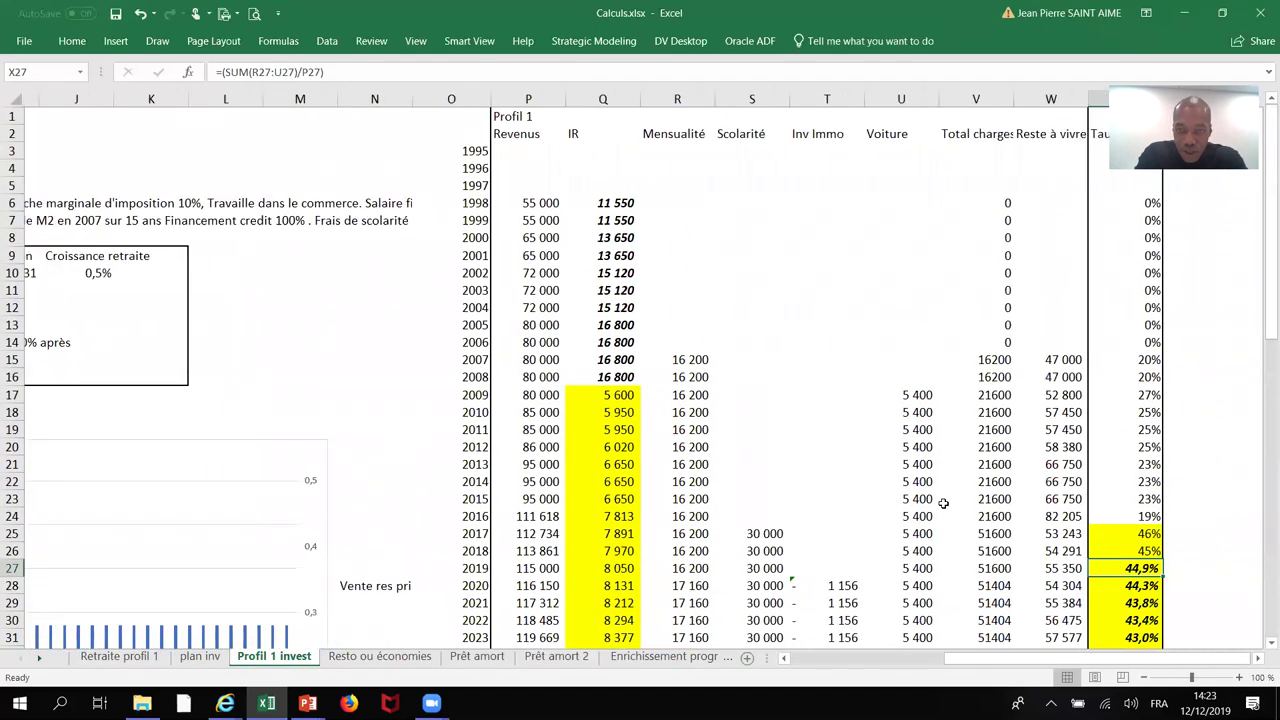
{"action": "scroll", "coordinate": [943, 503], "scroll_direction": "left", "scroll_amount": 2}
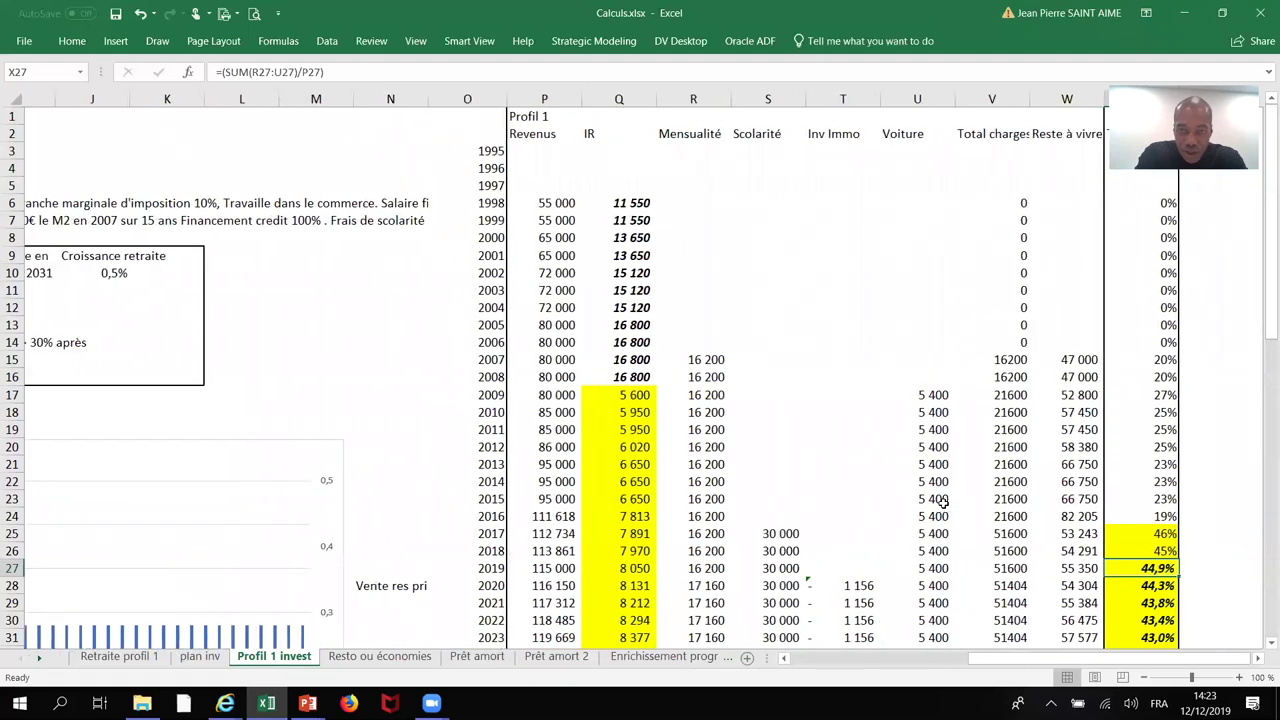
{"action": "scroll", "coordinate": [943, 503], "scroll_direction": "down", "scroll_amount": 3}
{"action": "scroll", "coordinate": [943, 503], "scroll_direction": "down", "scroll_amount": 3}
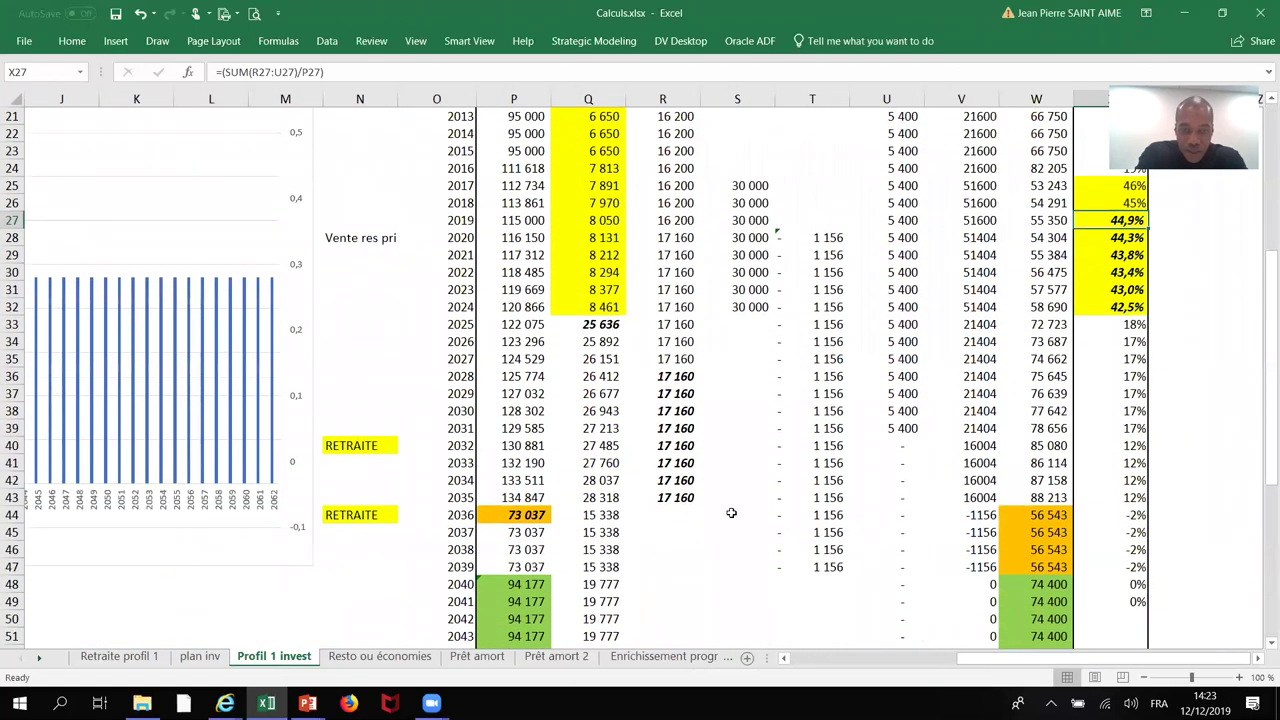
Step: Examine the 2036 retirement income formula and the Inv Immo amounts from 2036 to 2039
{"action": "left_click", "coordinate": [530, 514]}
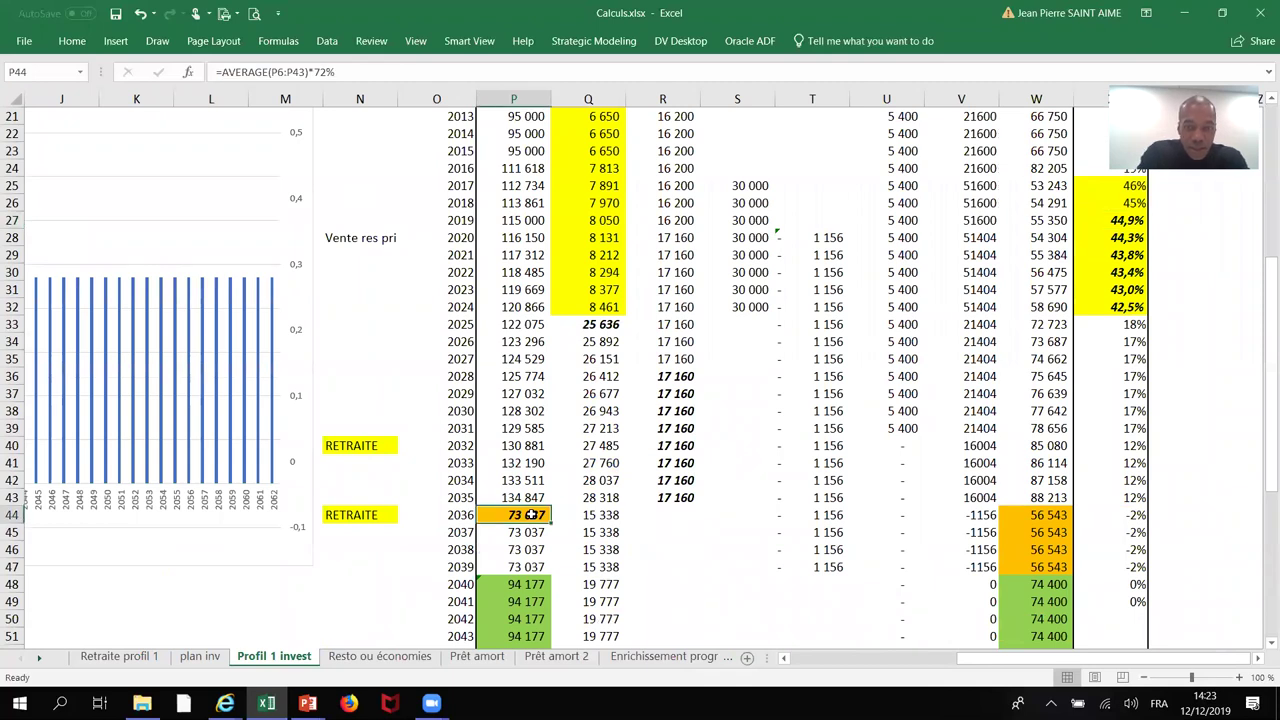
{"action": "key", "text": "Right"}
{"action": "key", "text": "Right"}
{"action": "key", "text": "Right"}
{"action": "key", "text": "Right"}
{"action": "key", "text": "Down"}
{"action": "key", "text": "Down"}
{"action": "key", "text": "Down"}
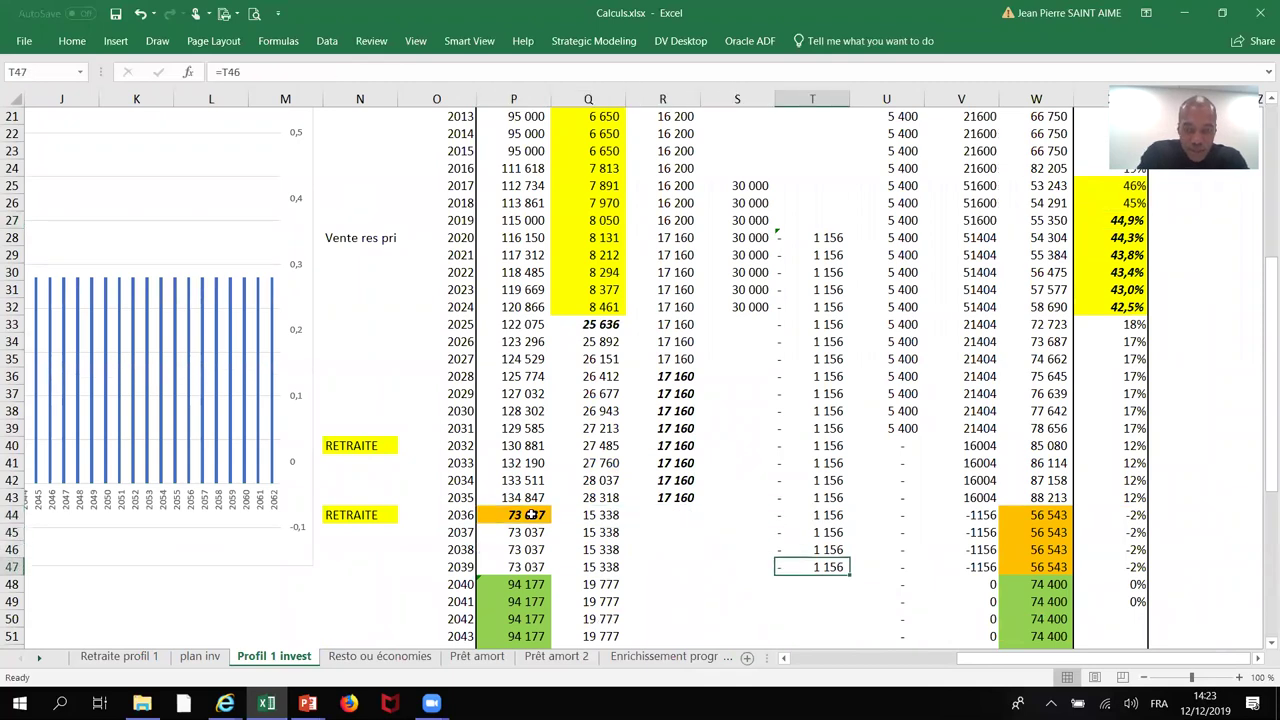
Step: Examine the 2040 Revenus formula that adds the plan inv post-repayment cash flow, against the last Inv Immo amount in 2039
{"action": "key", "text": "Down"}
{"action": "key", "text": "Left"}
{"action": "key", "text": "Left"}
{"action": "key", "text": "Left"}
{"action": "key", "text": "Left"}
{"action": "key", "text": "Right"}
{"action": "key", "text": "Right"}
{"action": "key", "text": "Right"}
{"action": "key", "text": "Up"}
{"action": "key", "text": "Down"}
{"action": "key", "text": "Left"}
{"action": "key", "text": "Left"}
{"action": "key", "text": "Left"}
{"action": "key", "text": "Left"}
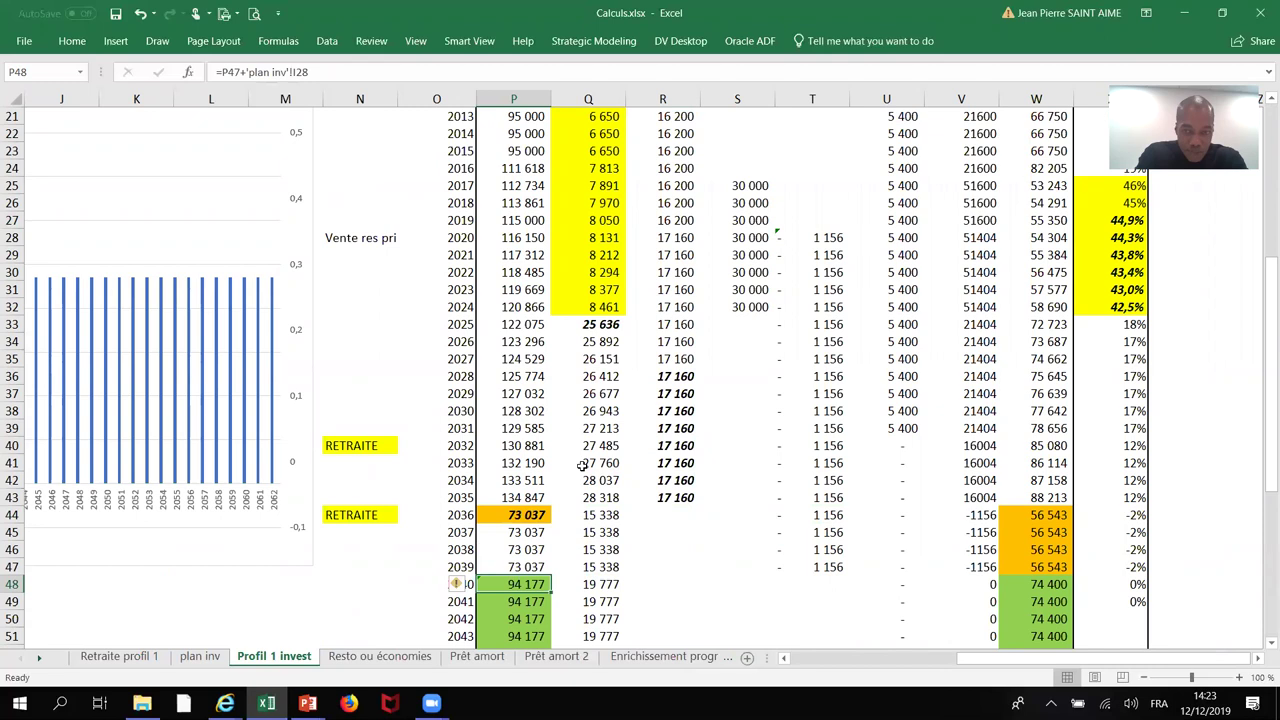
{"action": "left_click", "coordinate": [820, 567]}
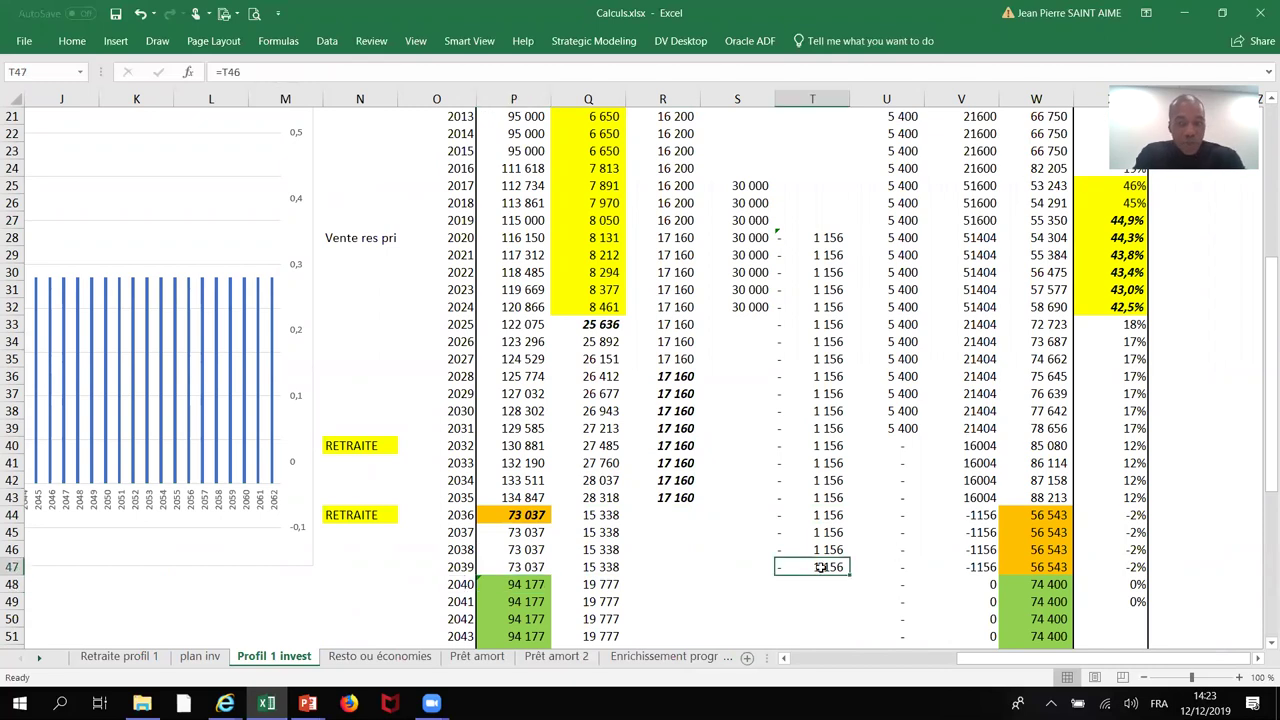
{"action": "left_click", "coordinate": [528, 584]}
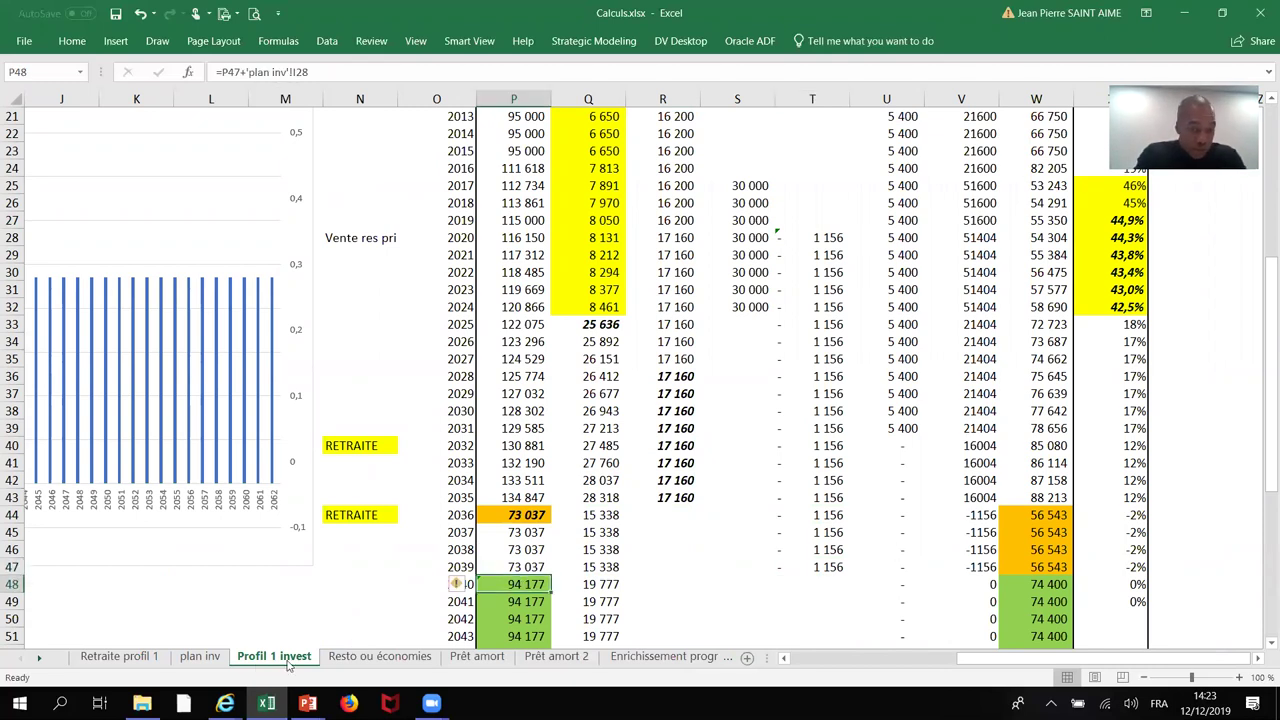
Step: Recheck the plan inv studio table, and review Revenus and Reste à vivre from 2040 to 2062 on Profil 1 invest
{"action": "left_click", "coordinate": [206, 663]}
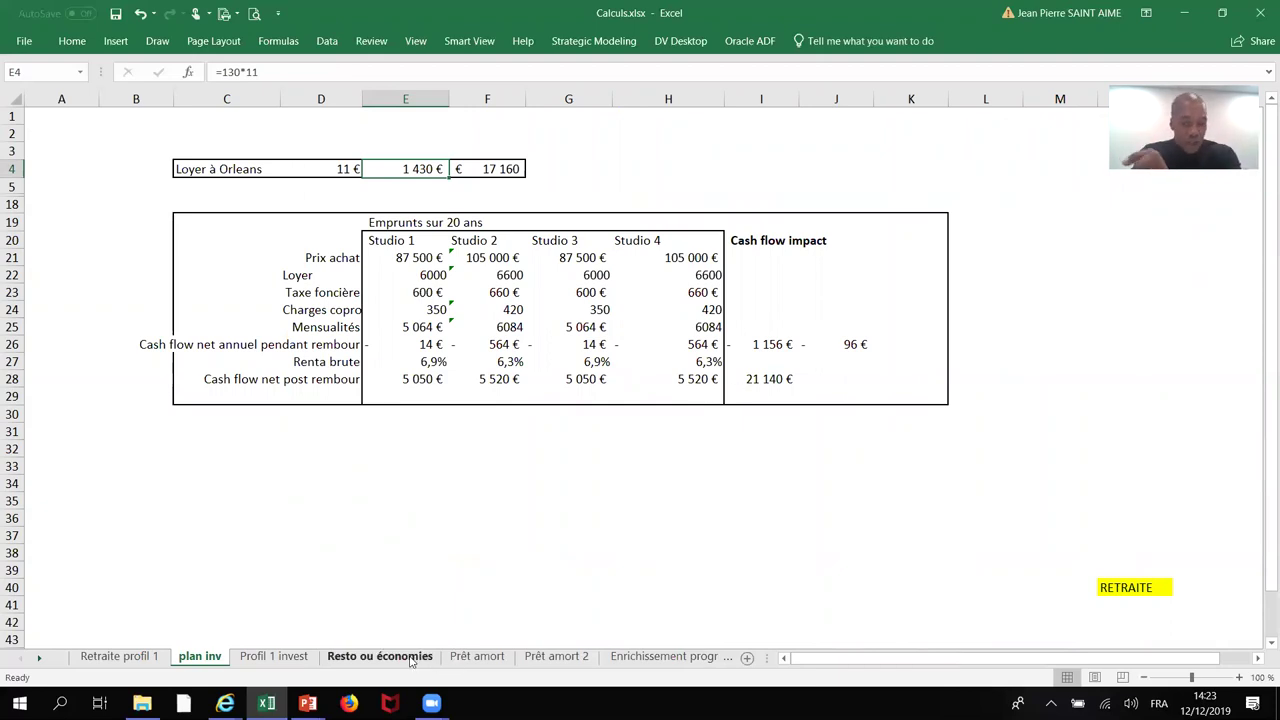
{"action": "left_click", "coordinate": [273, 656]}
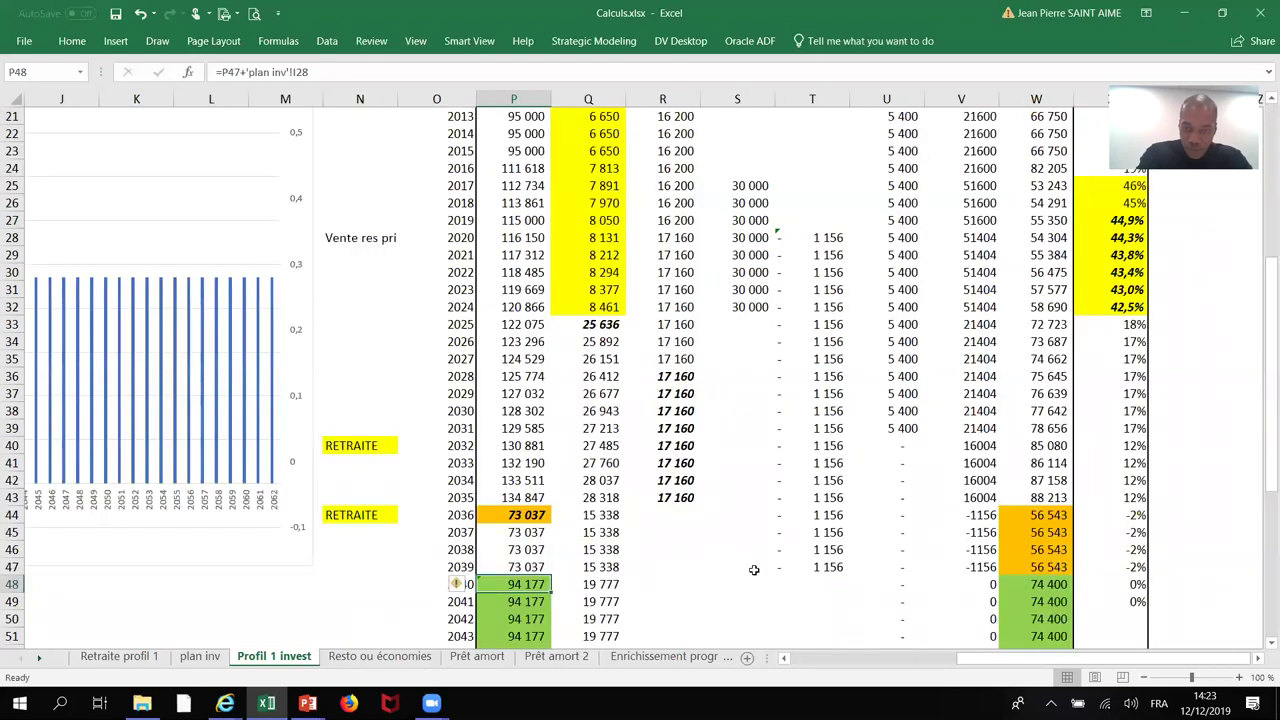
{"action": "scroll", "coordinate": [575, 592], "scroll_direction": "down", "scroll_amount": 5}
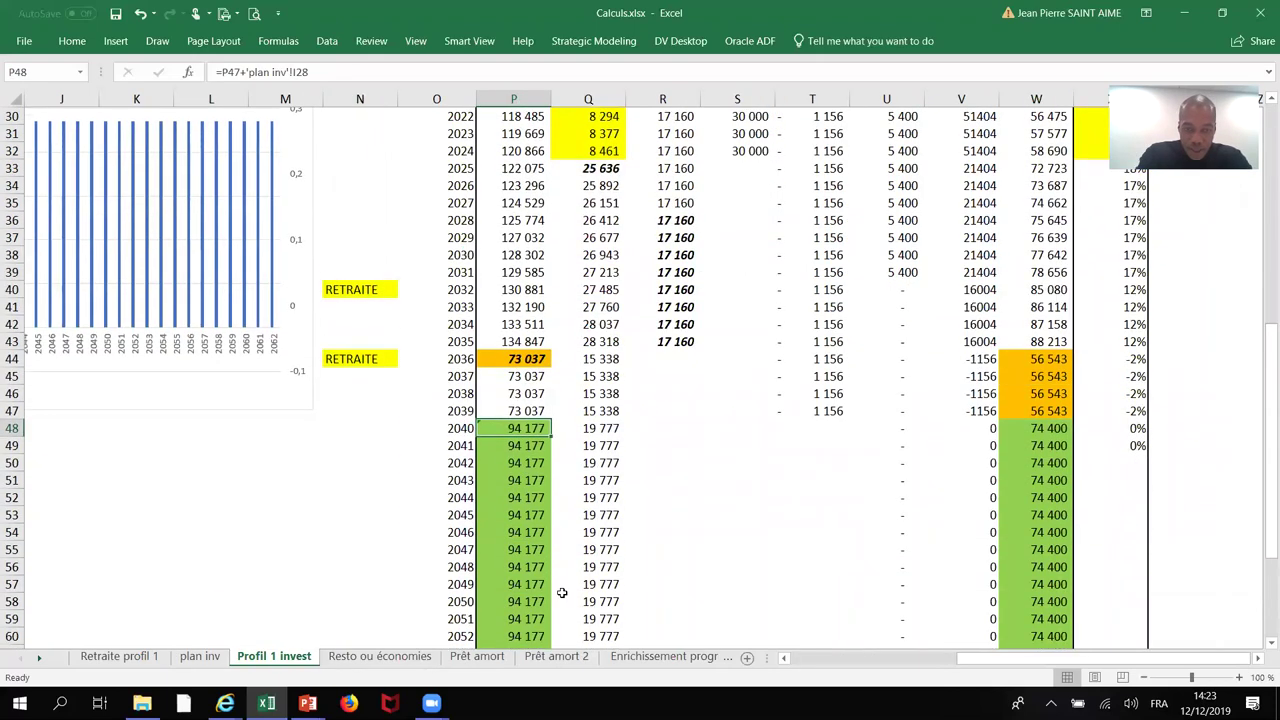
{"action": "scroll", "coordinate": [562, 593], "scroll_direction": "down", "scroll_amount": 2}
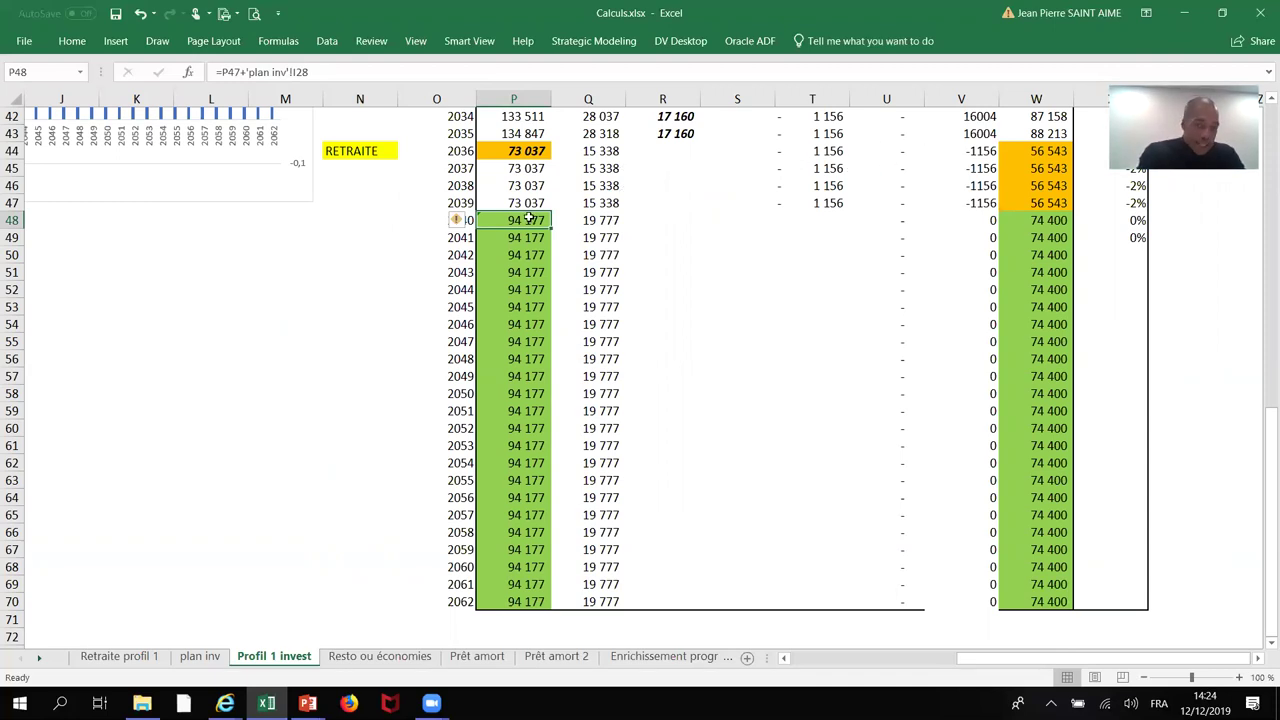
{"action": "scroll", "coordinate": [802, 204], "scroll_direction": "up", "scroll_amount": 3}
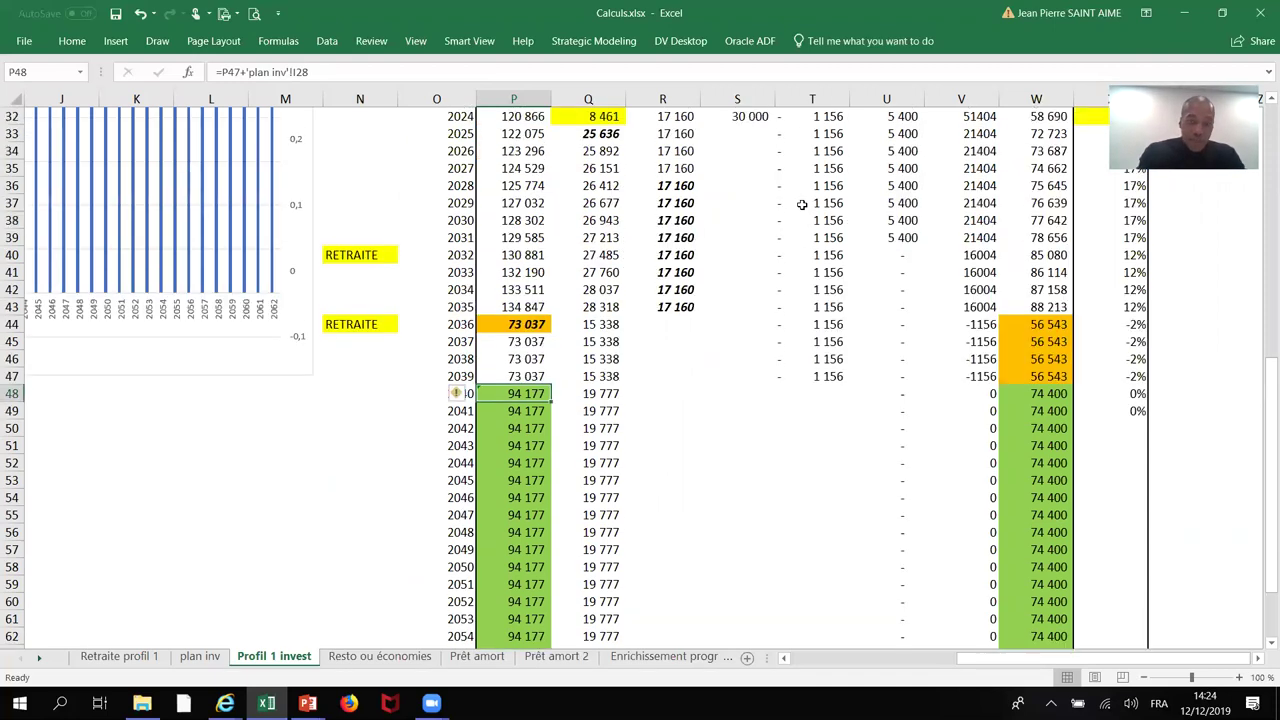
Step: Bring the full chart of Revenus, Total charges and Taux Endettement on Profil 1 invest into view and examine it
{"action": "scroll", "coordinate": [358, 300], "scroll_direction": "up", "scroll_amount": 5}
{"action": "scroll", "coordinate": [358, 307], "scroll_direction": "left", "scroll_amount": 5}
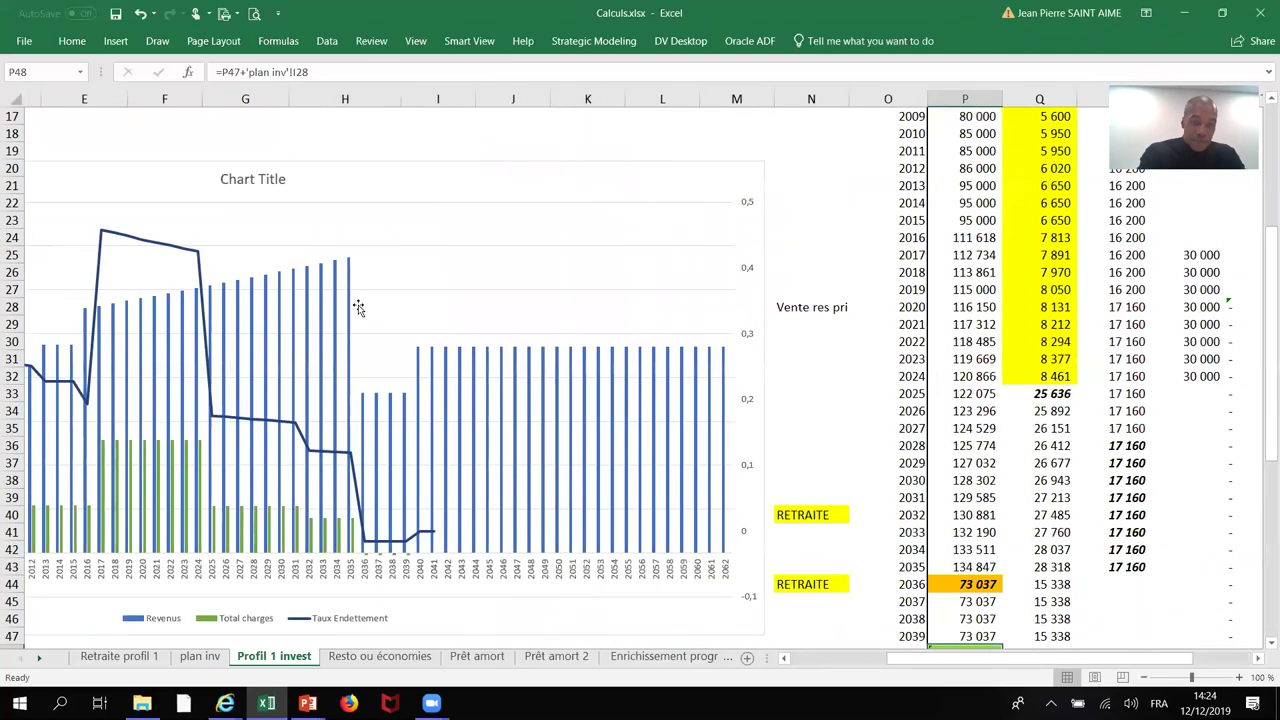
{"action": "scroll", "coordinate": [358, 307], "scroll_direction": "left", "scroll_amount": 3}
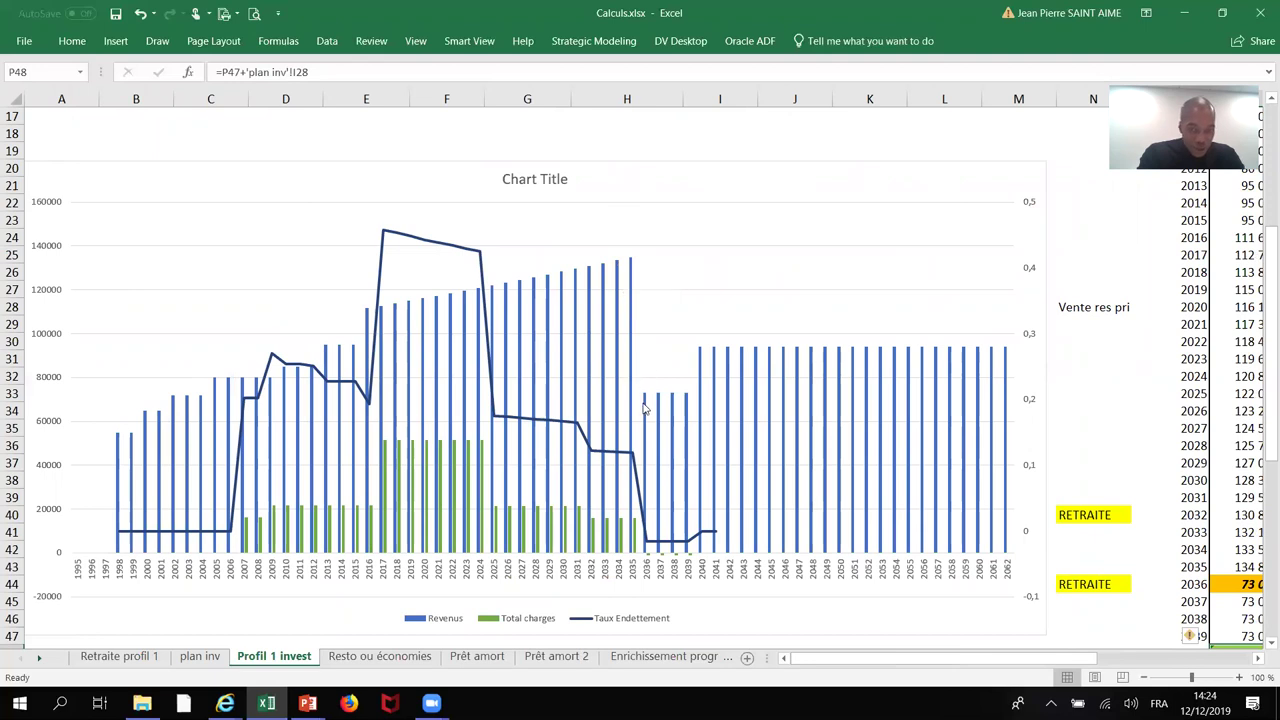
Step: Compare the Revenus of 2039 and 2040 in the chart and in the yearly table on Profil 1 invest
{"action": "mouse_move", "coordinate": [686, 400]}
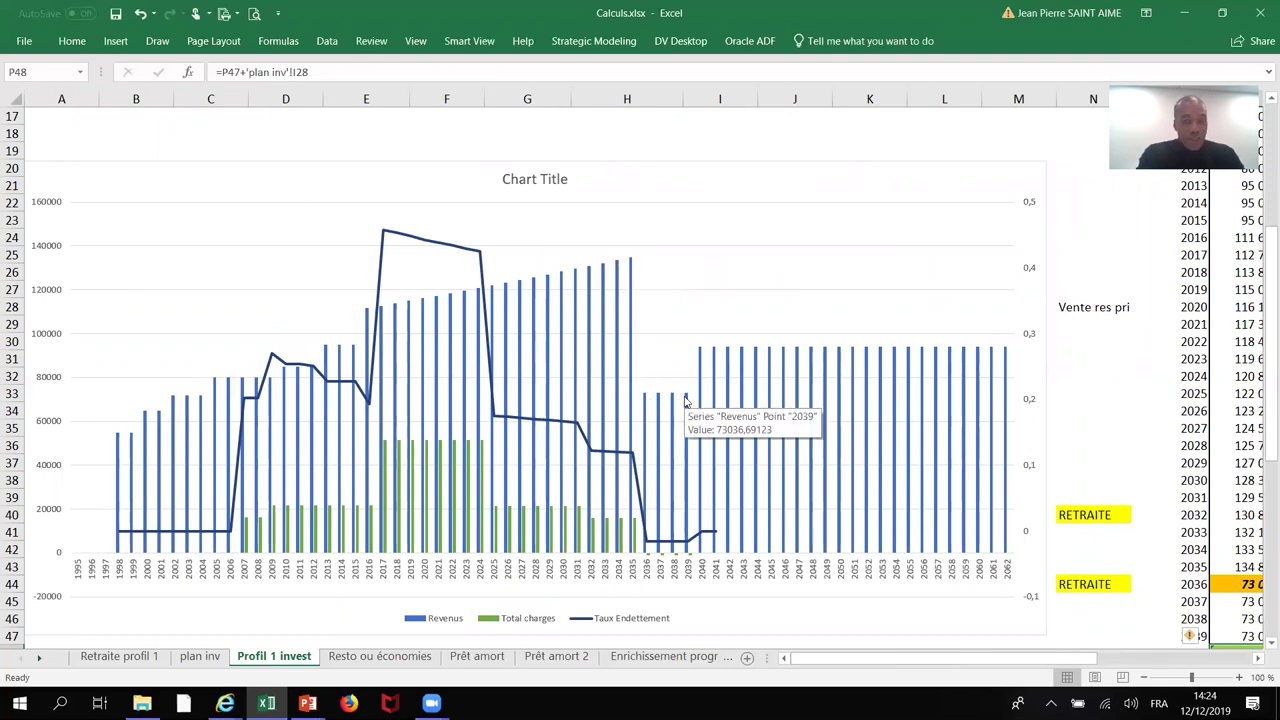
{"action": "mouse_move", "coordinate": [703, 350]}
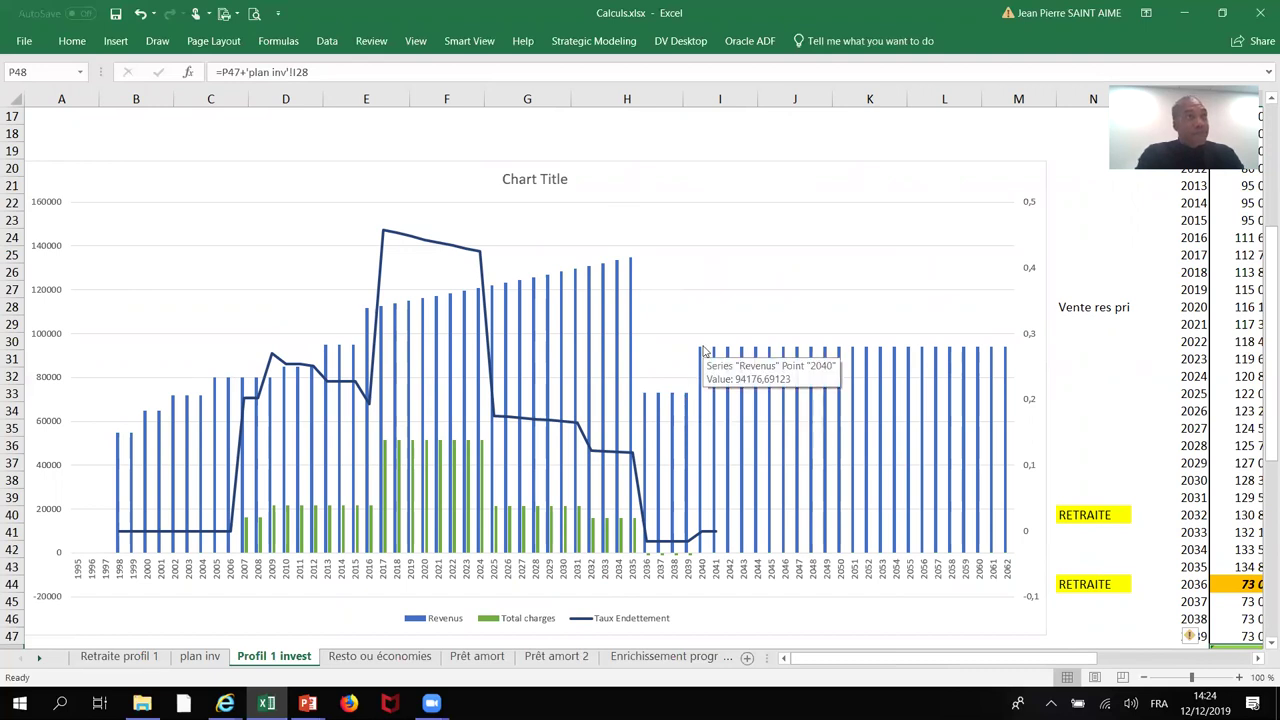
{"action": "scroll", "coordinate": [703, 350], "scroll_direction": "right", "scroll_amount": 5}
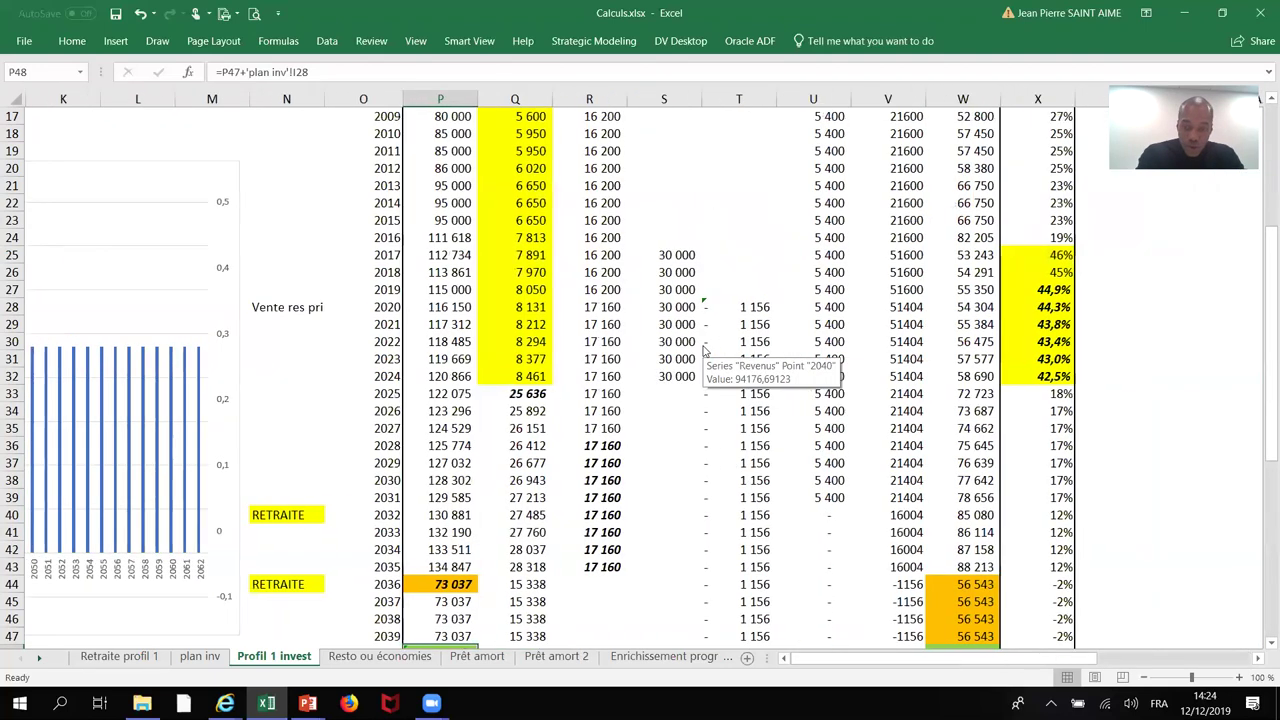
{"action": "scroll", "coordinate": [999, 601], "scroll_direction": "down", "scroll_amount": 2}
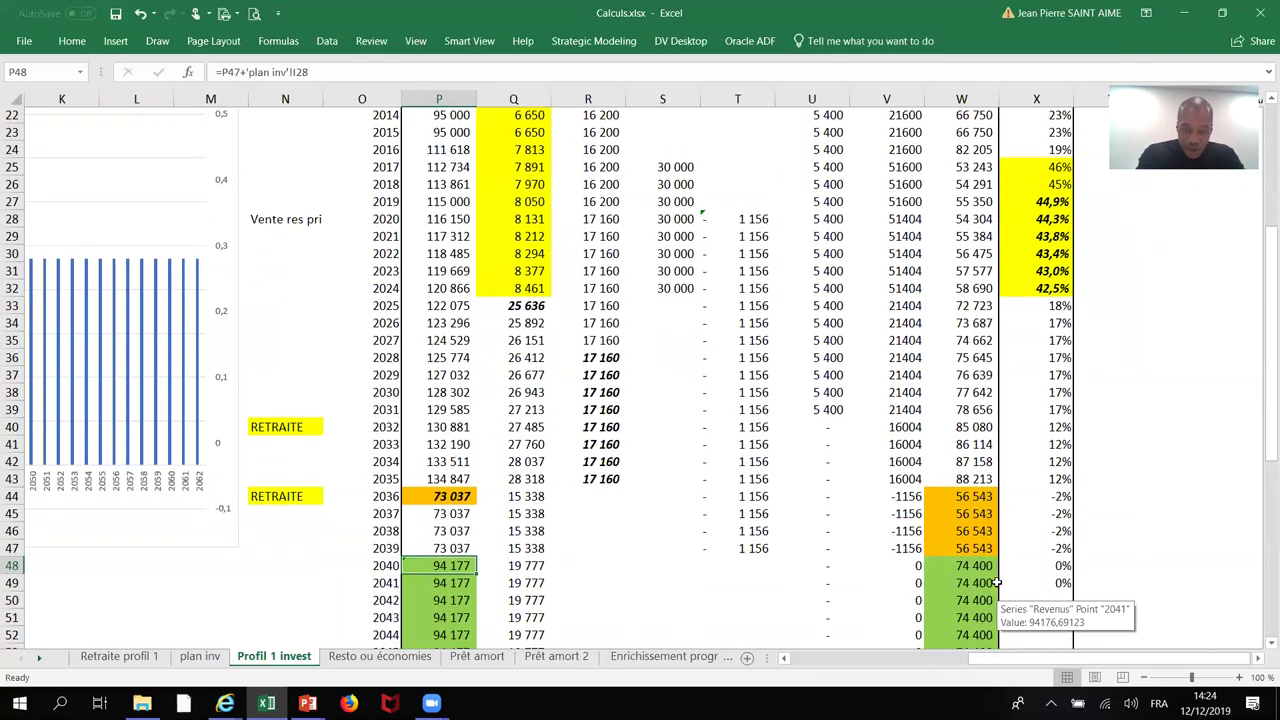
{"action": "scroll", "coordinate": [967, 585], "scroll_direction": "up", "scroll_amount": 1}
Step: Check the Reste à vivre formulas for 2040 and 2029, and compare with the same column on Retraite profil 1
{"action": "left_click", "coordinate": [967, 585]}
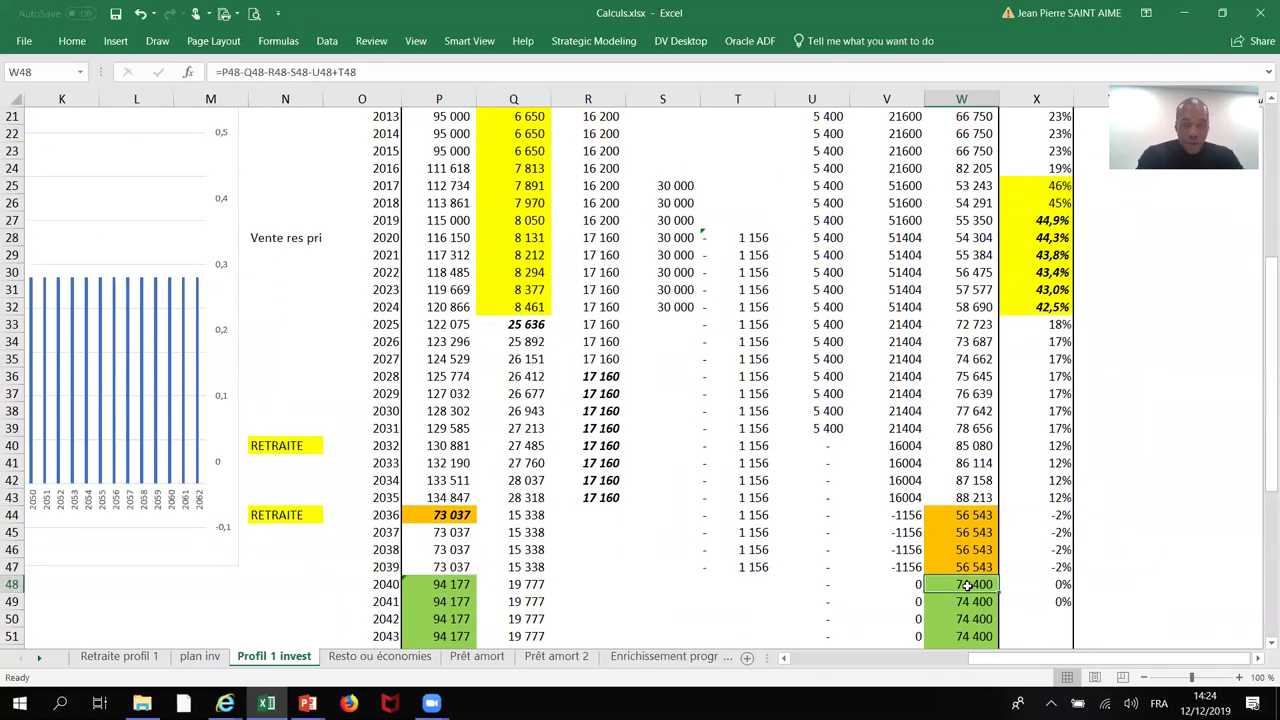
{"action": "left_click", "coordinate": [960, 397]}
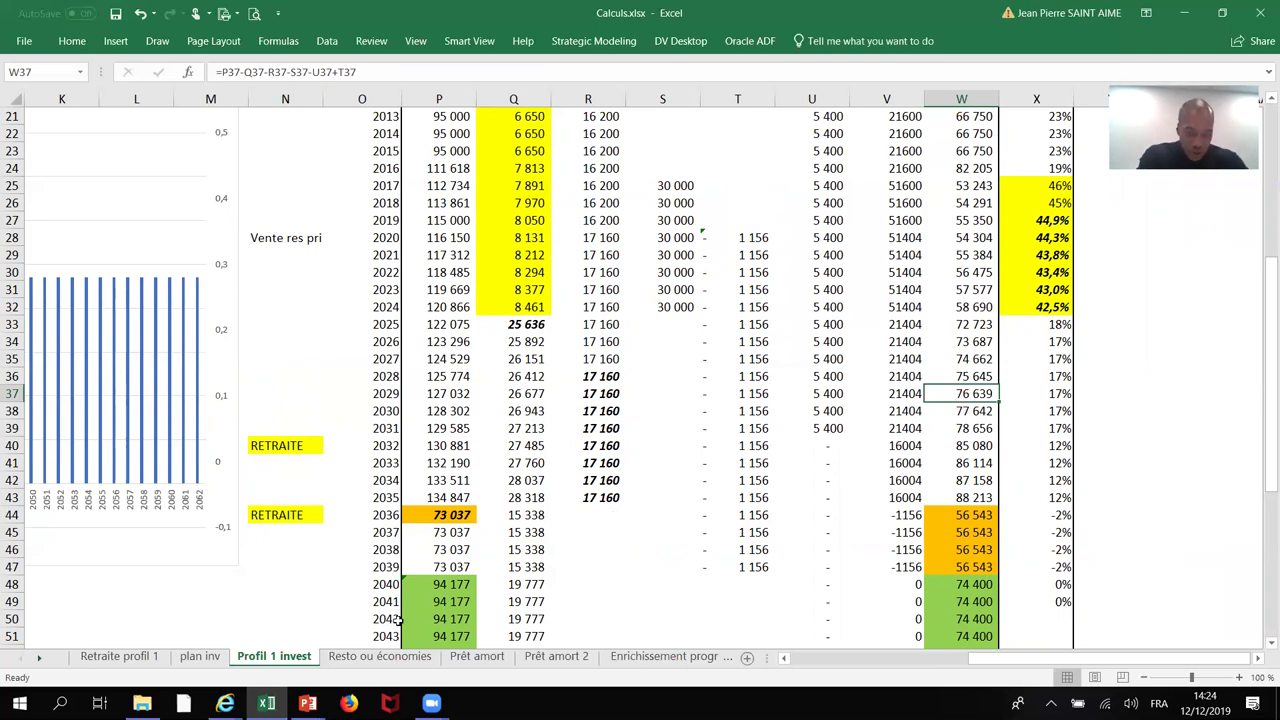
{"action": "left_click", "coordinate": [196, 662]}
{"action": "left_click", "coordinate": [140, 658]}
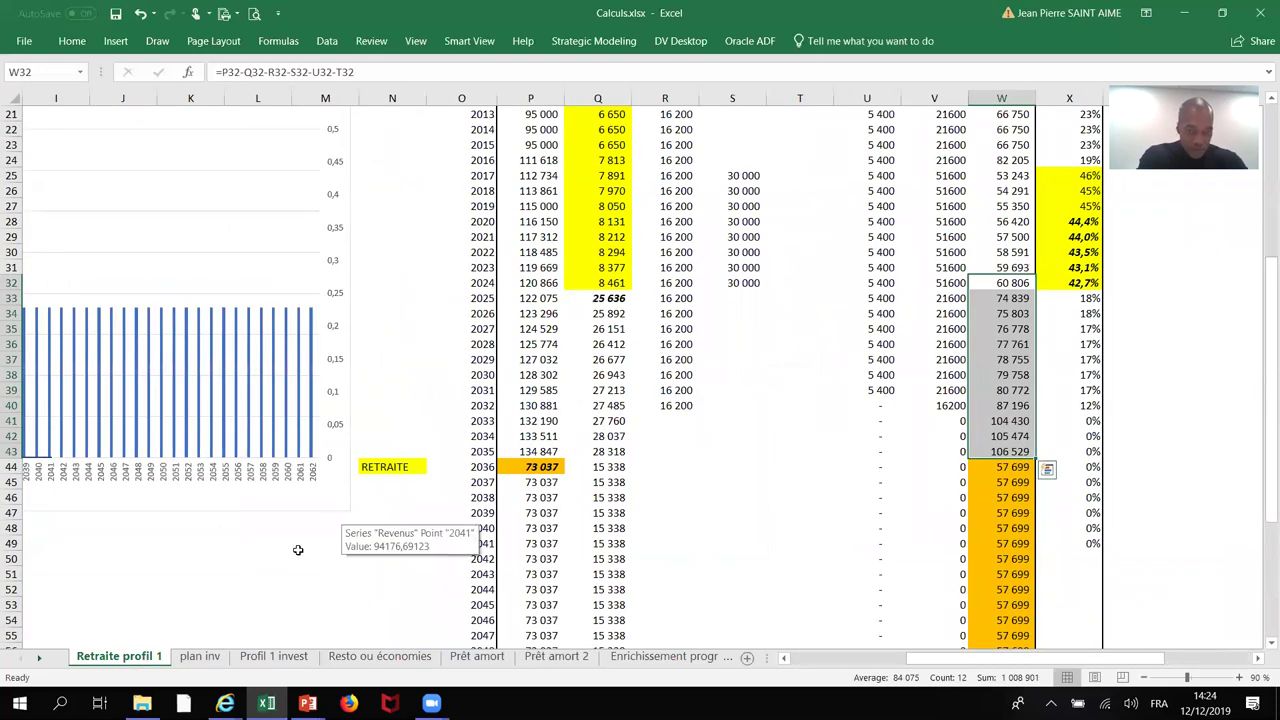
Step: Unhide the rows between 5 and 18 on the plan inv sheet
{"action": "left_click", "coordinate": [203, 664]}
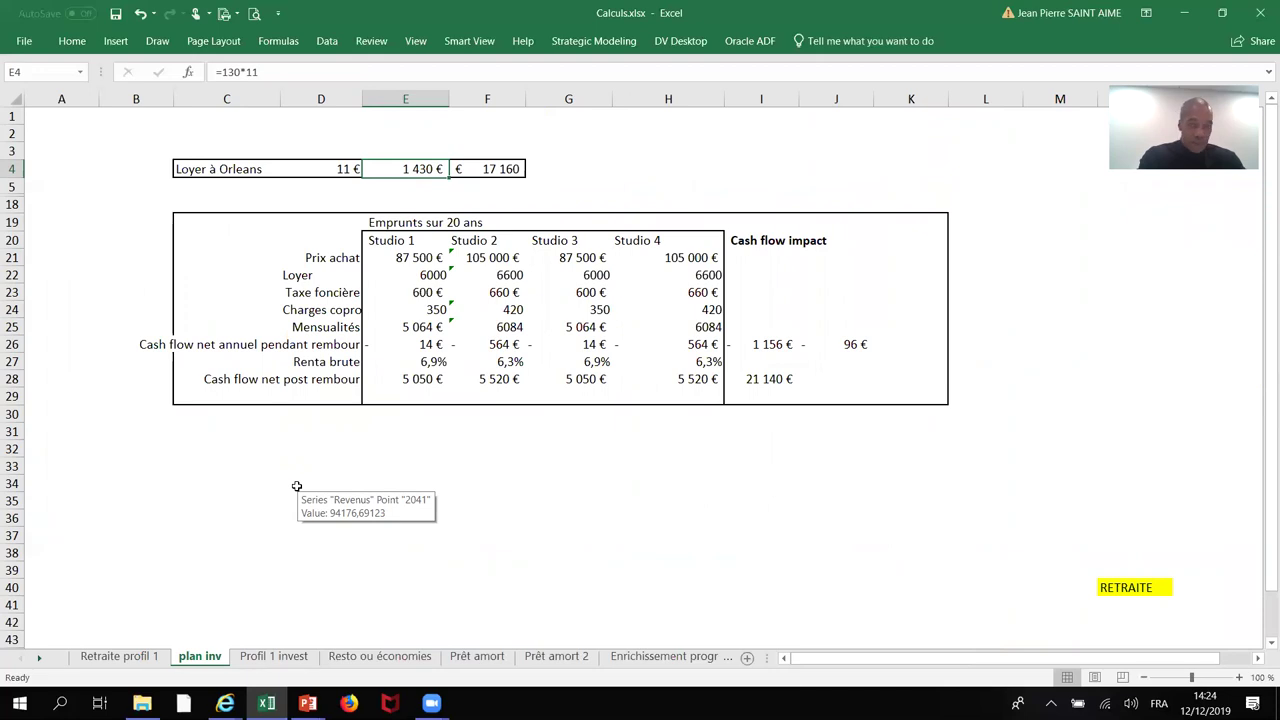
{"action": "left_click_drag", "start_coordinate": [16, 187], "coordinate": [16, 205]}
{"action": "right_click", "coordinate": [15, 207]}
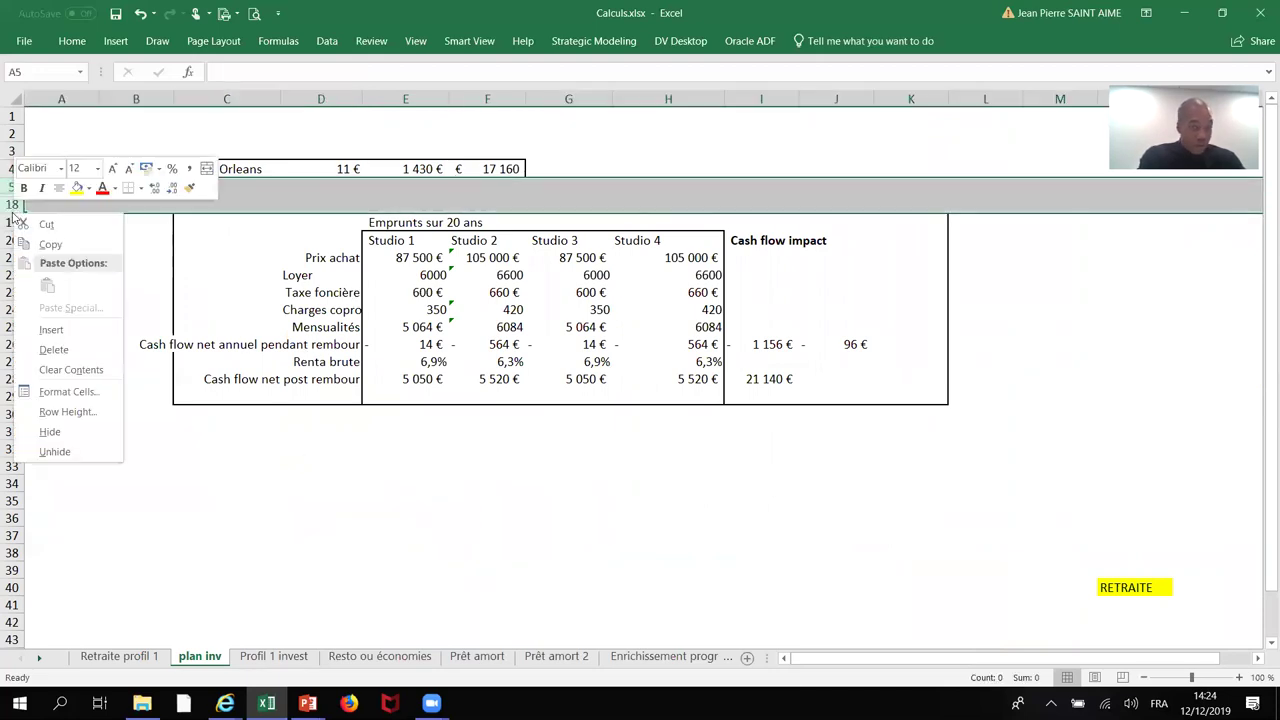
{"action": "left_click", "coordinate": [58, 451]}
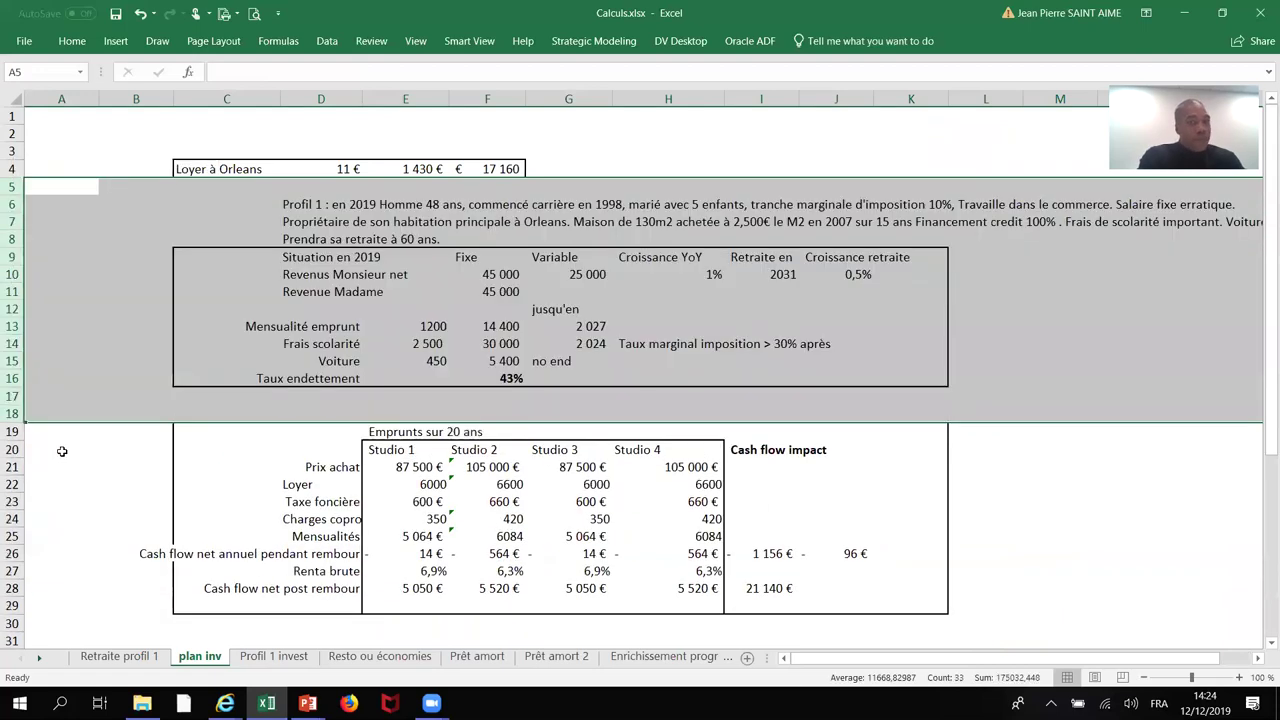
Step: Compare Profil 1's monthly Mensualité emprunt with the Loyer à Orleans formula on plan inv
{"action": "left_click", "coordinate": [422, 325]}
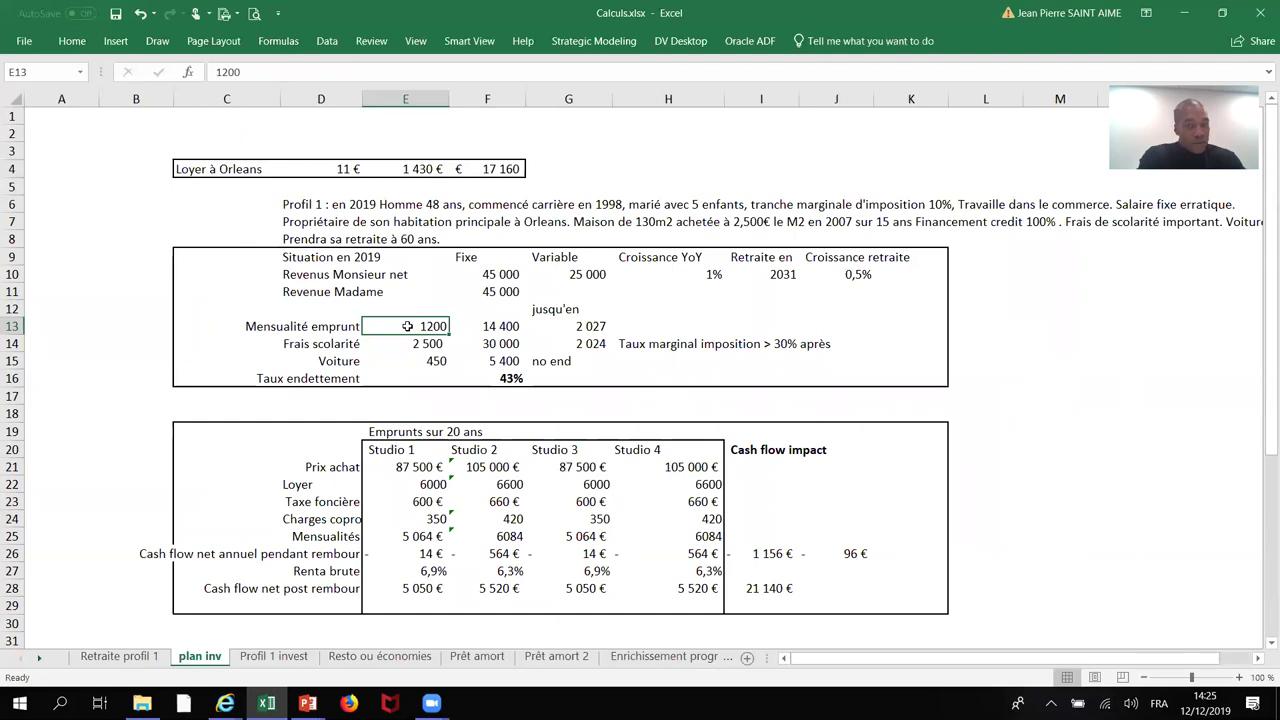
{"action": "left_click", "coordinate": [431, 170]}
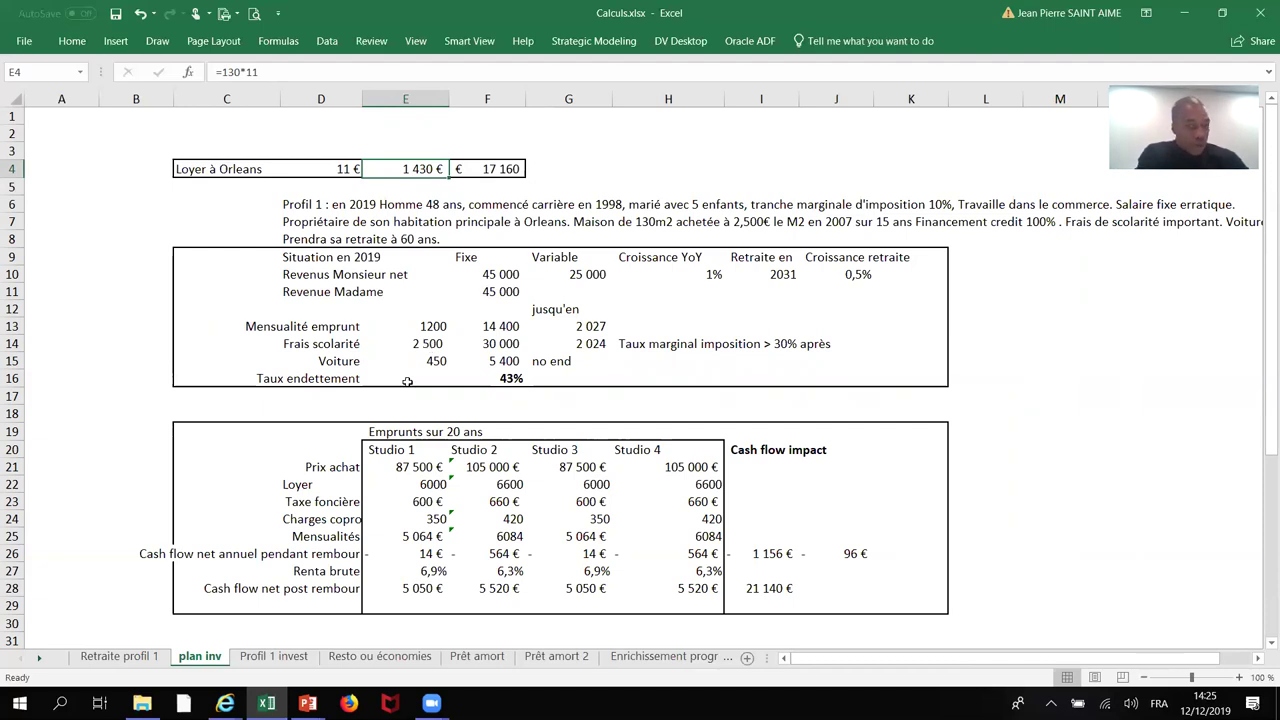
{"action": "left_click", "coordinate": [417, 659]}
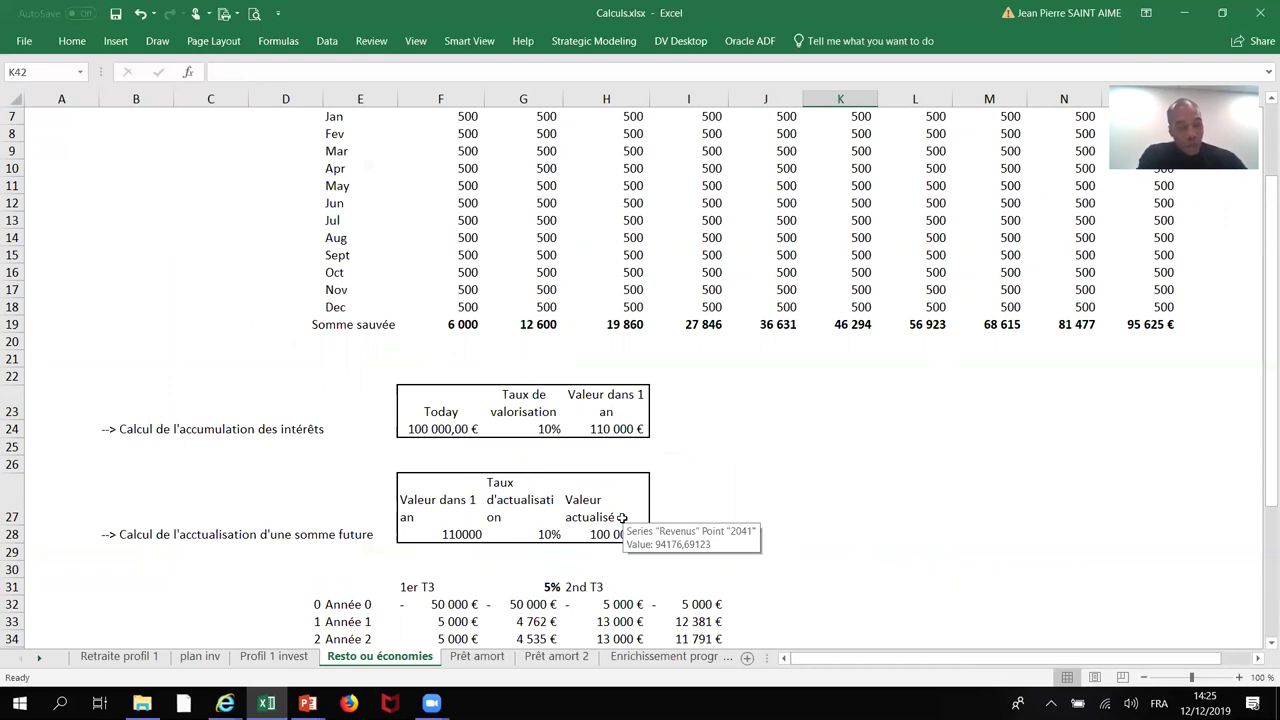
{"action": "left_click", "coordinate": [271, 657]}
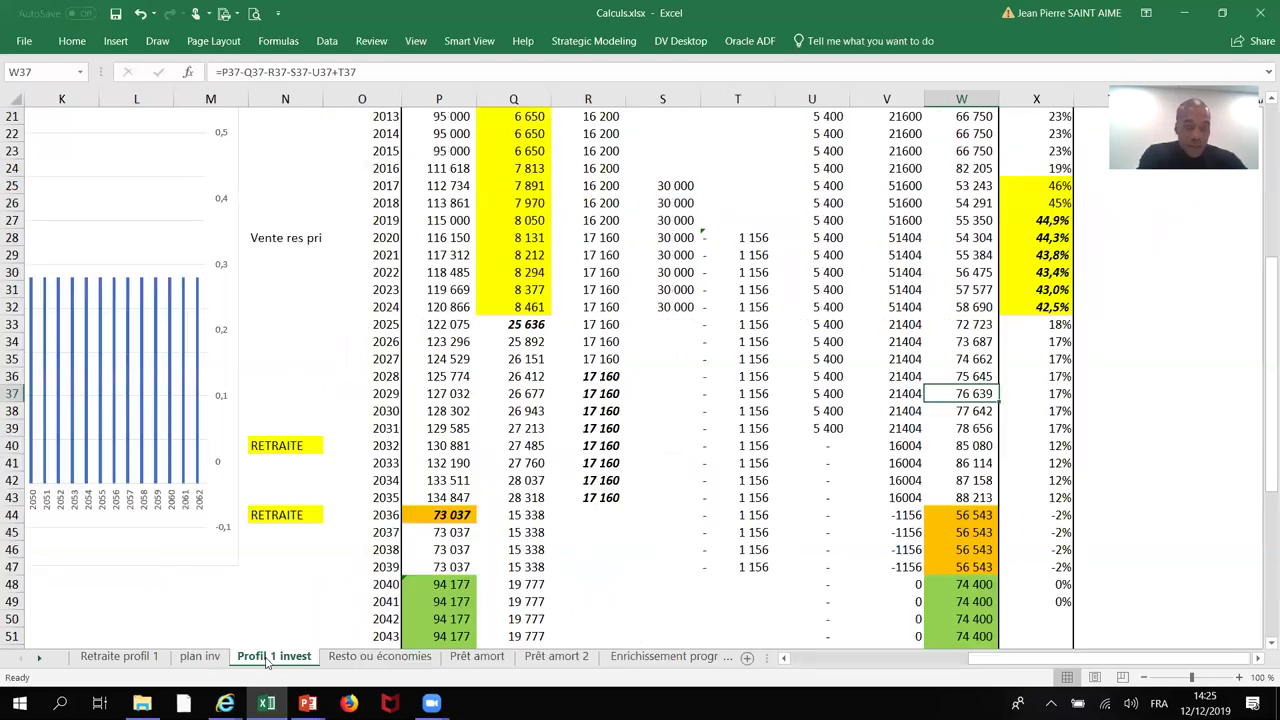
{"action": "left_click", "coordinate": [199, 657]}
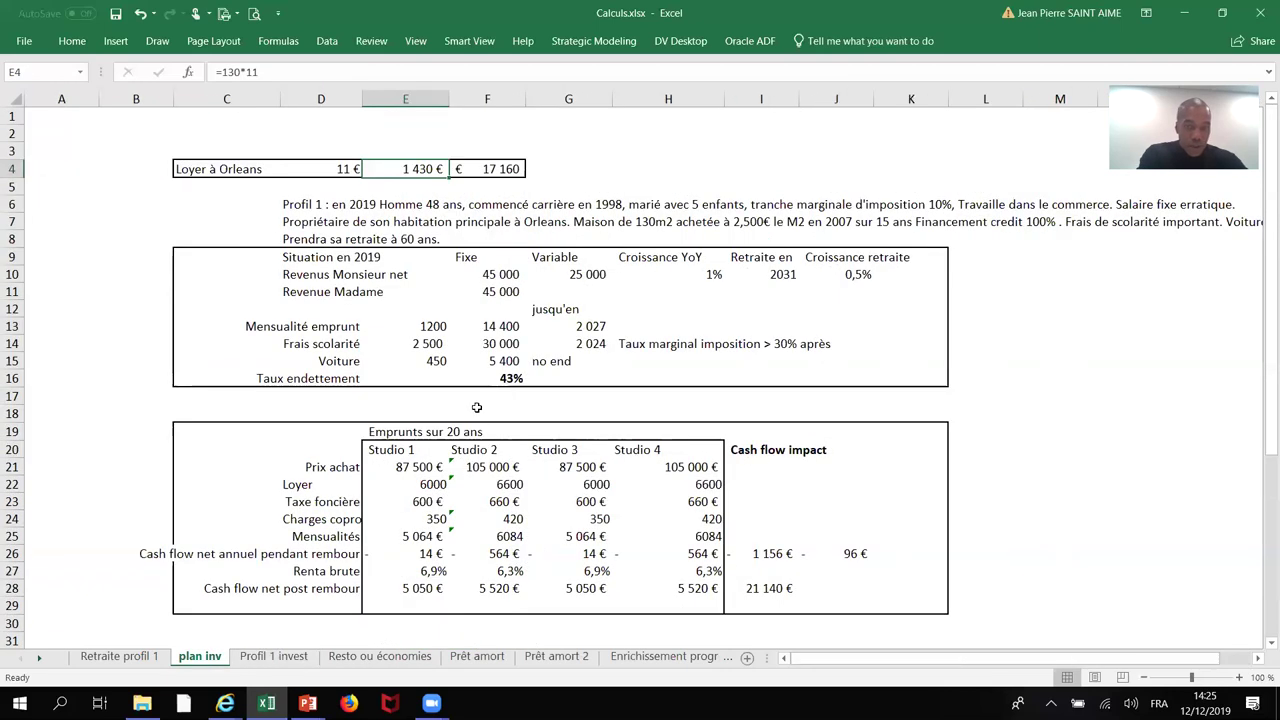
Step: Examine the Prix achat of the four studios and the formulas behind Studio 1 and Studio 2
{"action": "left_click_drag", "start_coordinate": [420, 467], "coordinate": [685, 468]}
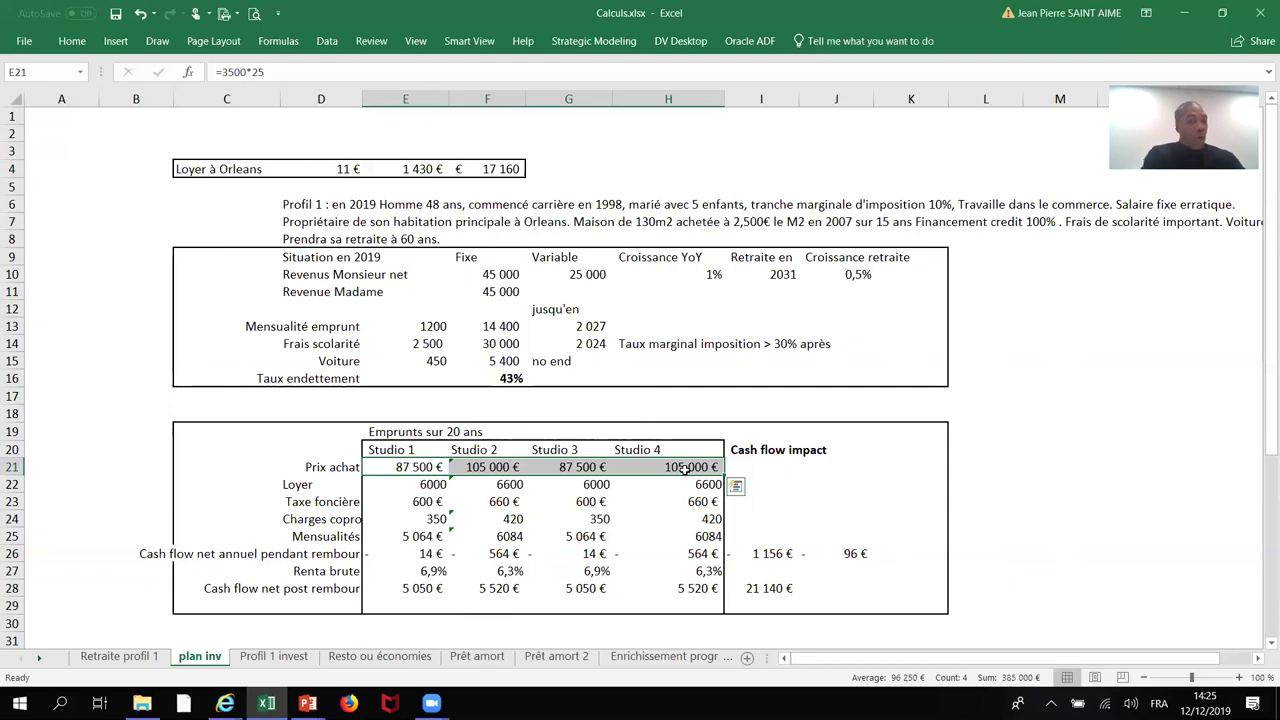
{"action": "left_click", "coordinate": [425, 470]}
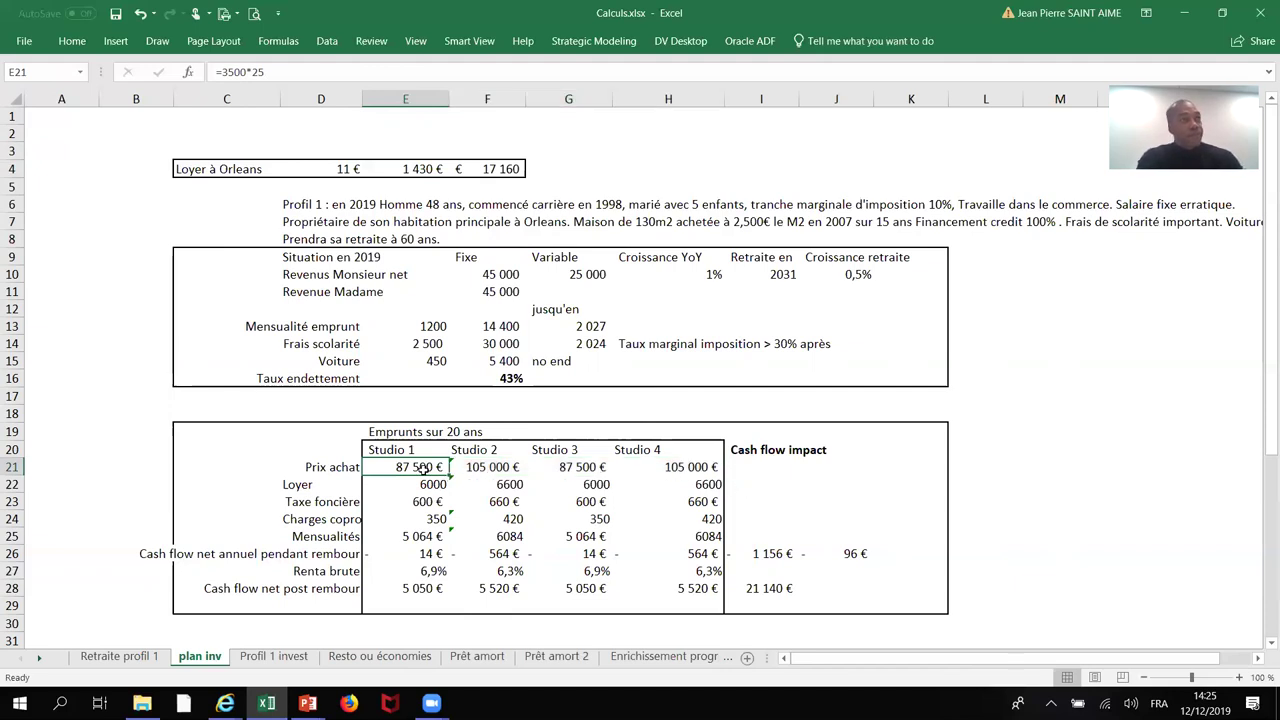
{"action": "left_click", "coordinate": [488, 476]}
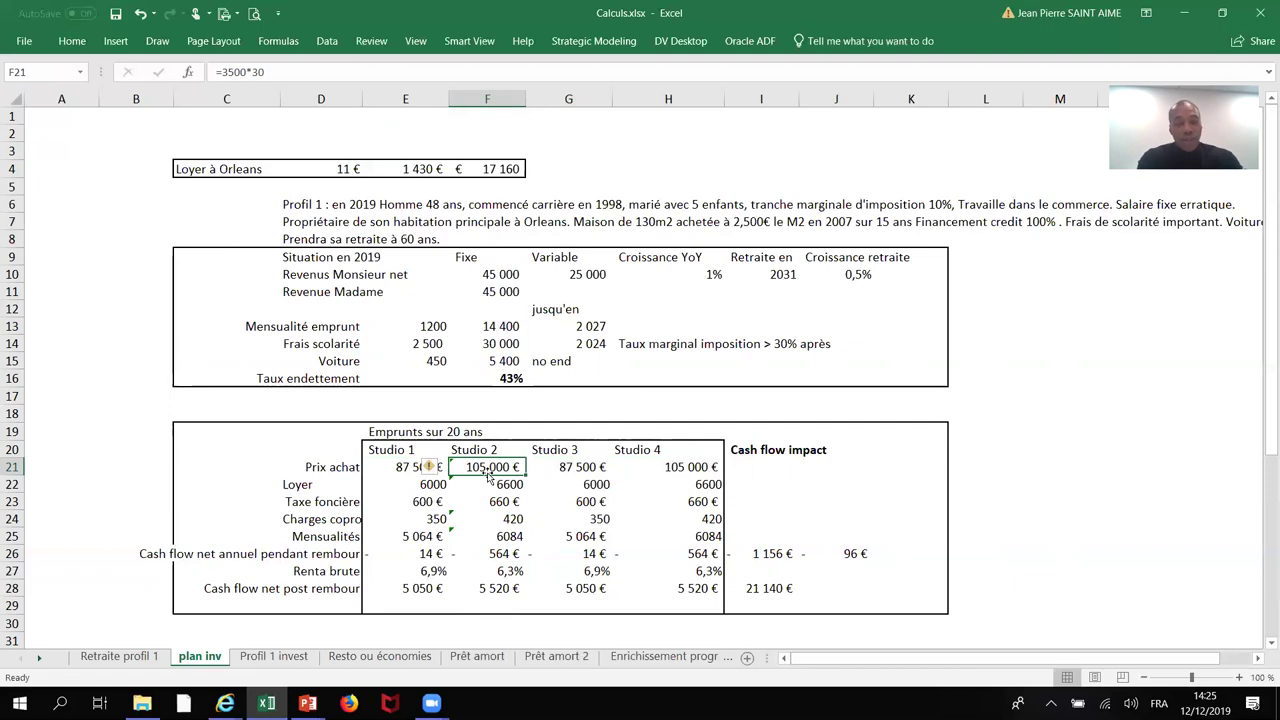
{"action": "left_click", "coordinate": [395, 467]}
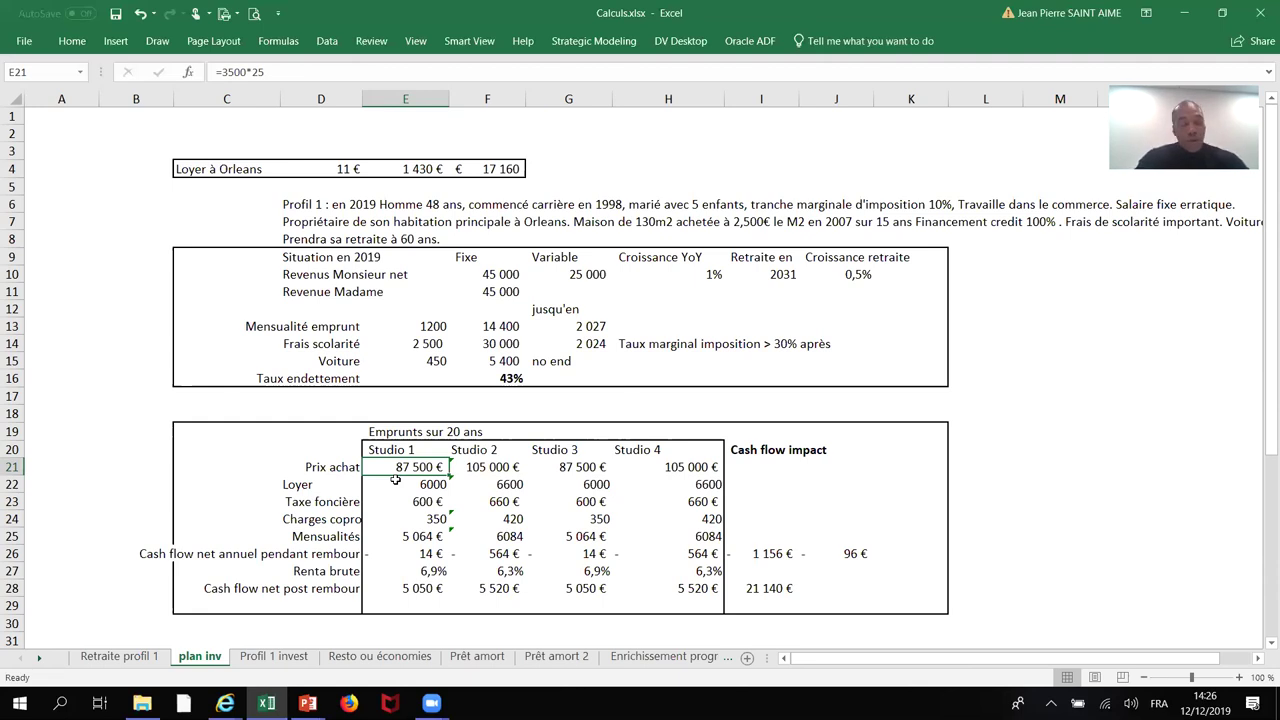
Step: Review the studios' Loyer, Taxe foncière and Charges copro amounts, and bring up the open PowerPoint windows
{"action": "key", "text": "Down"}
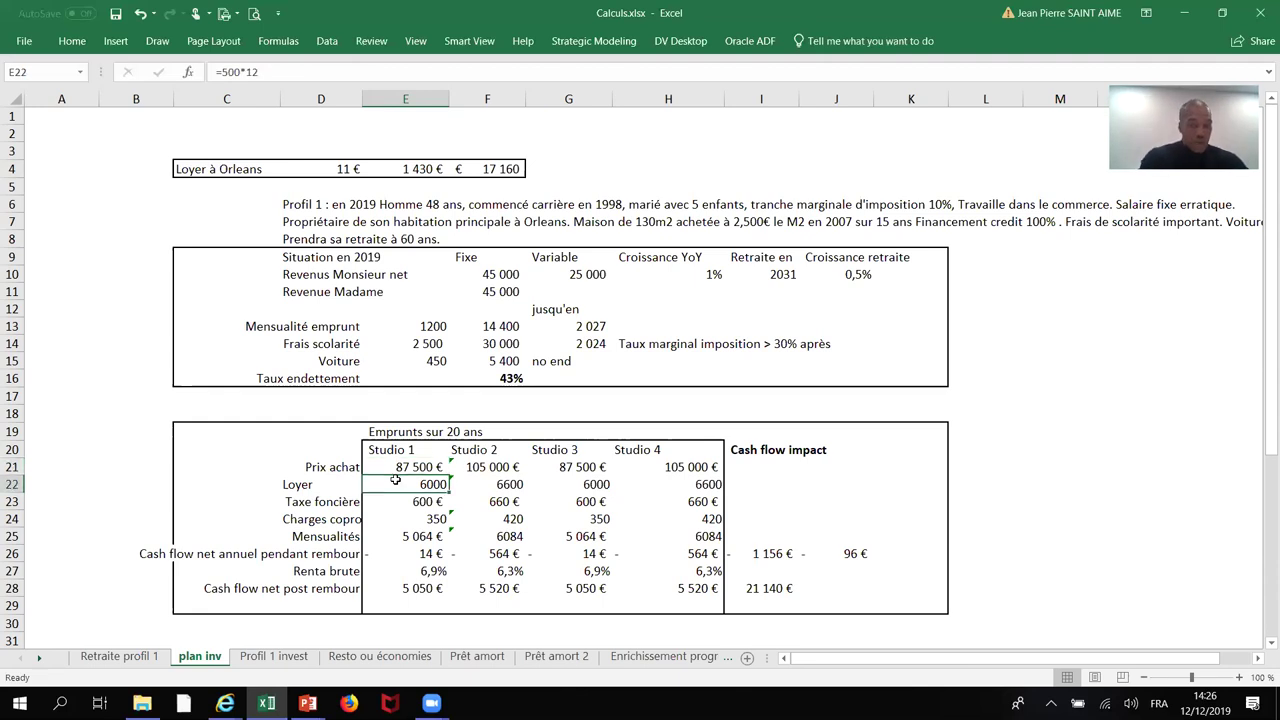
{"action": "key", "text": "Right"}
{"action": "key", "text": "Down"}
{"action": "key", "text": "shift+Right"}
{"action": "key", "text": "shift+Right"}
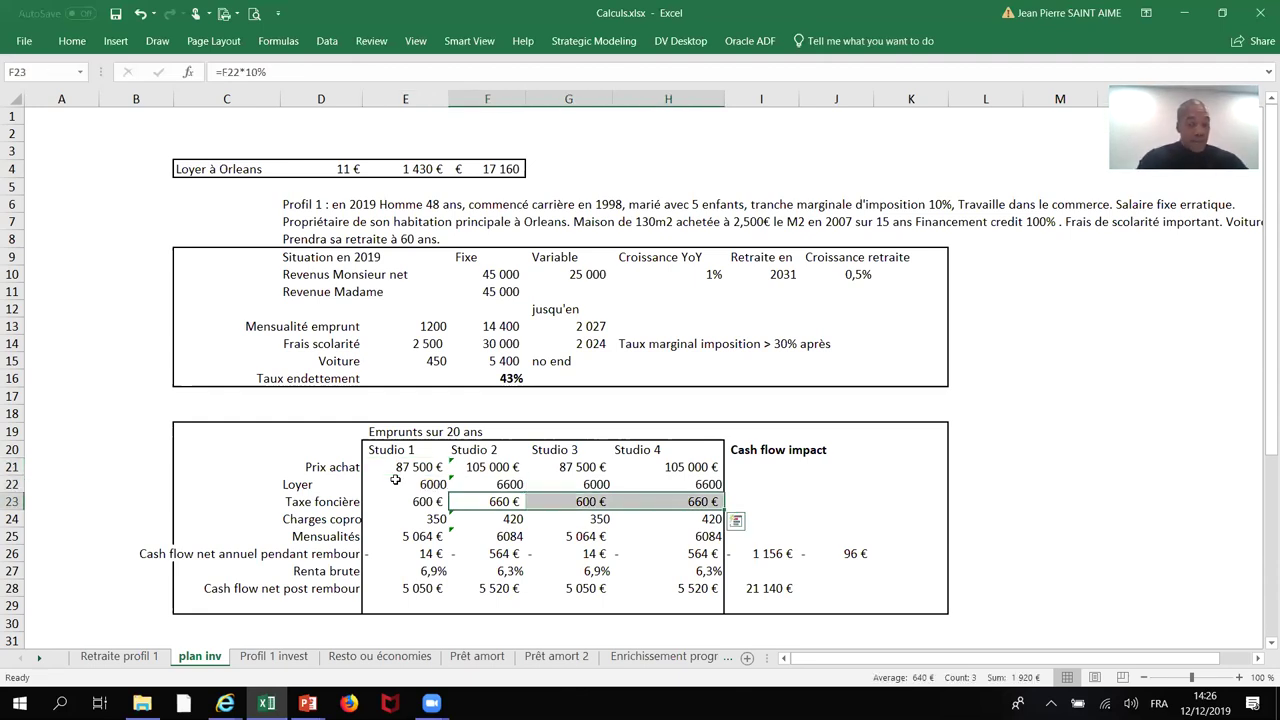
{"action": "key", "text": "Down"}
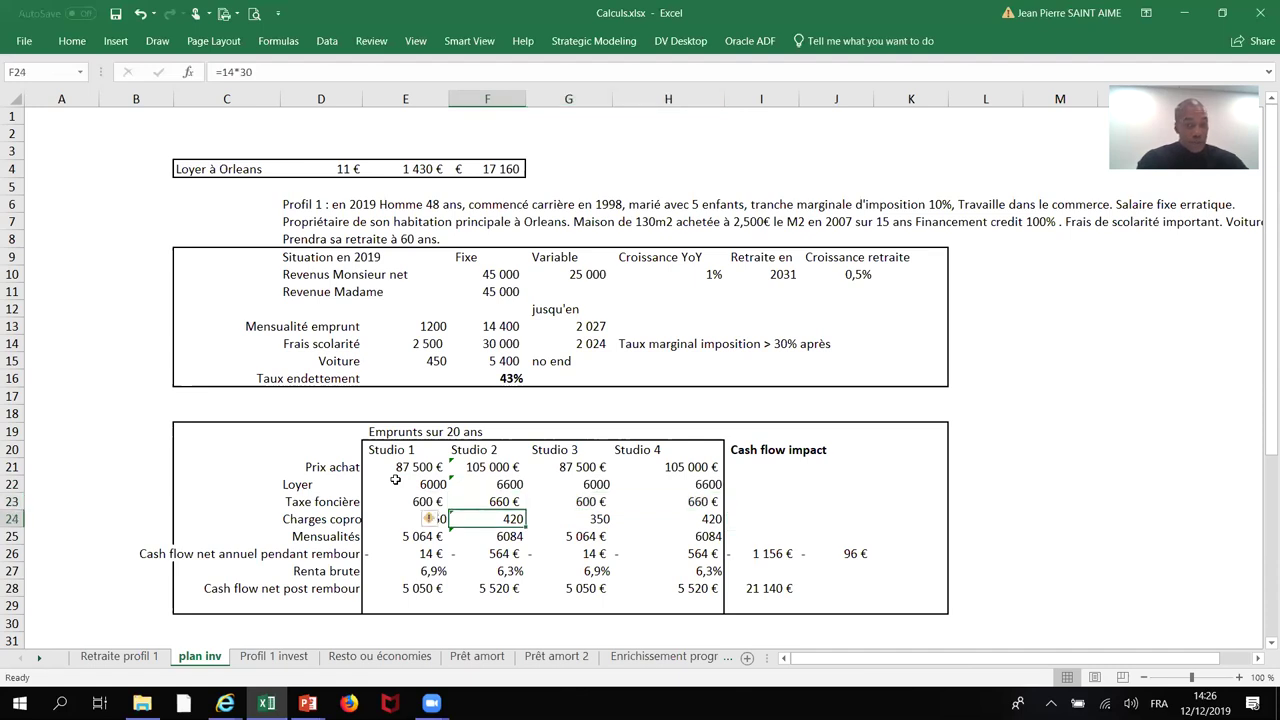
{"action": "key", "text": "shift+Right"}
{"action": "key", "text": "shift+Right"}
{"action": "key", "text": "shift+Right"}
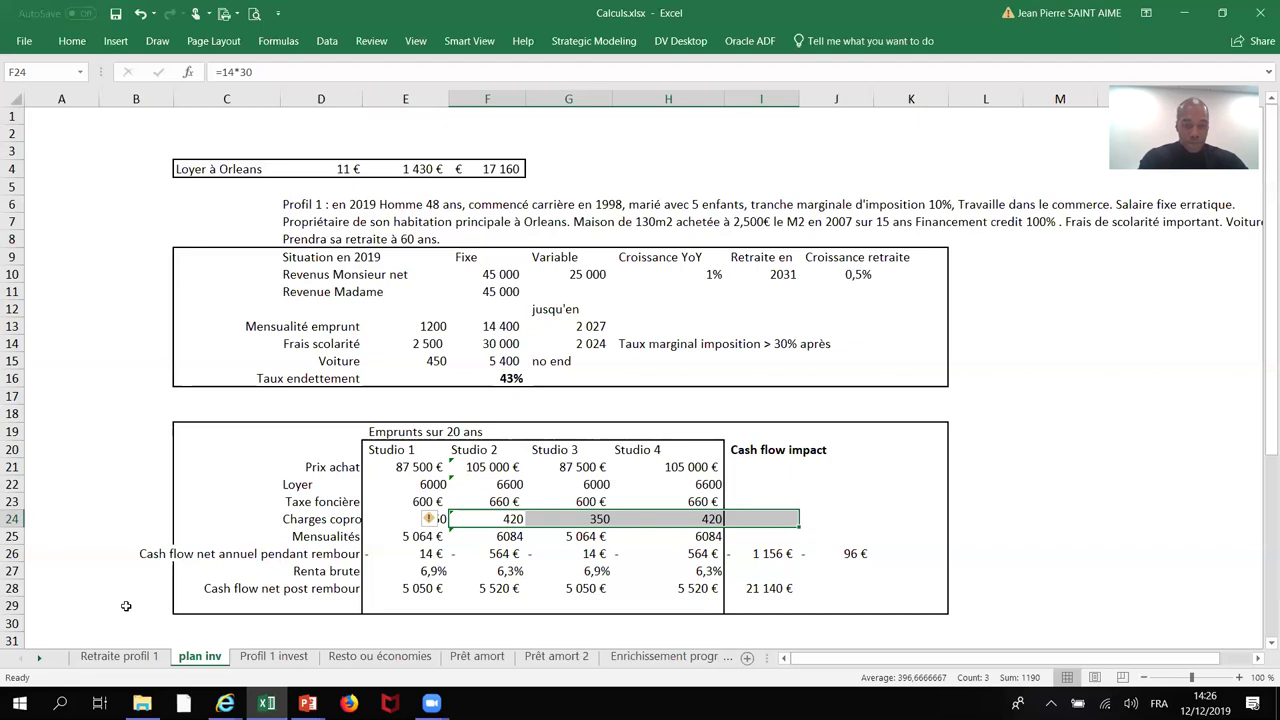
{"action": "left_click", "coordinate": [307, 703]}
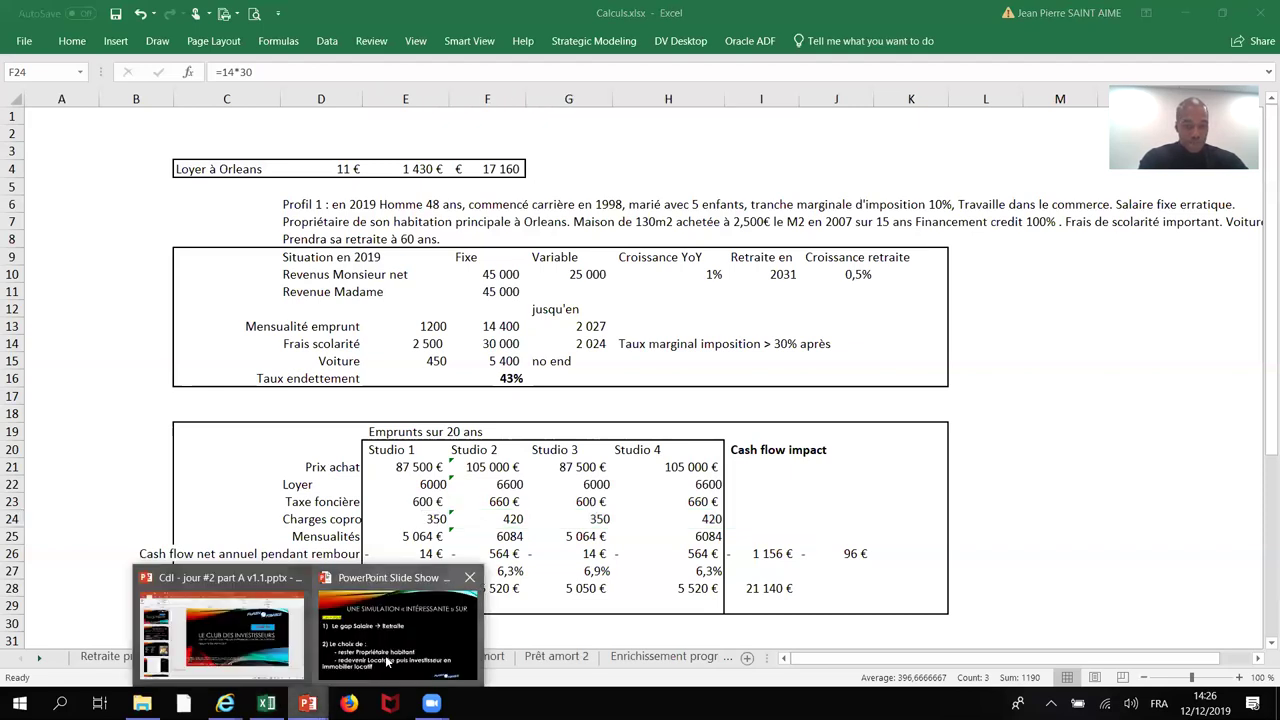
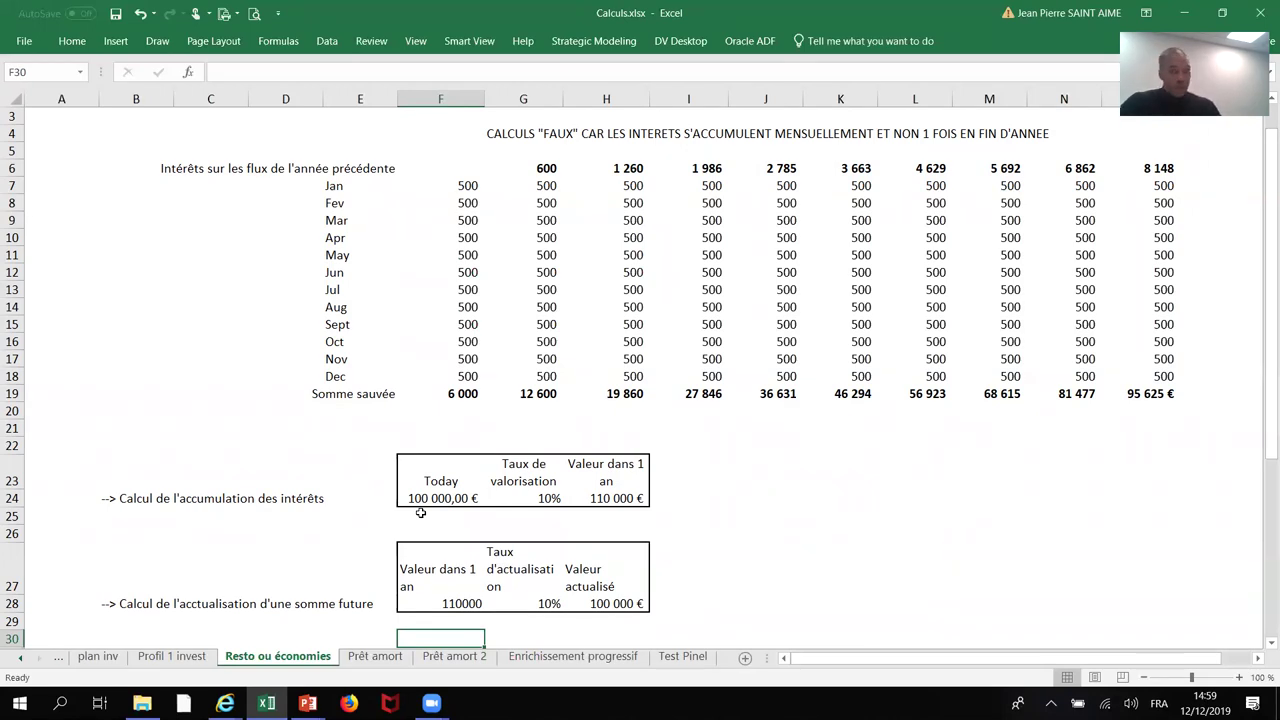
Step: Bring the 1er T3 and 2nd T3 table on Resto ou économies into view and go to the 1er T3 Année 0 amount
{"action": "key", "text": "Down"}
{"action": "key", "text": "Down"}
{"action": "key", "text": "Down"}
{"action": "key", "text": "Down"}
{"action": "key", "text": "Down"}
{"action": "key", "text": "Down"}
{"action": "key", "text": "Down"}
{"action": "key", "text": "Down"}
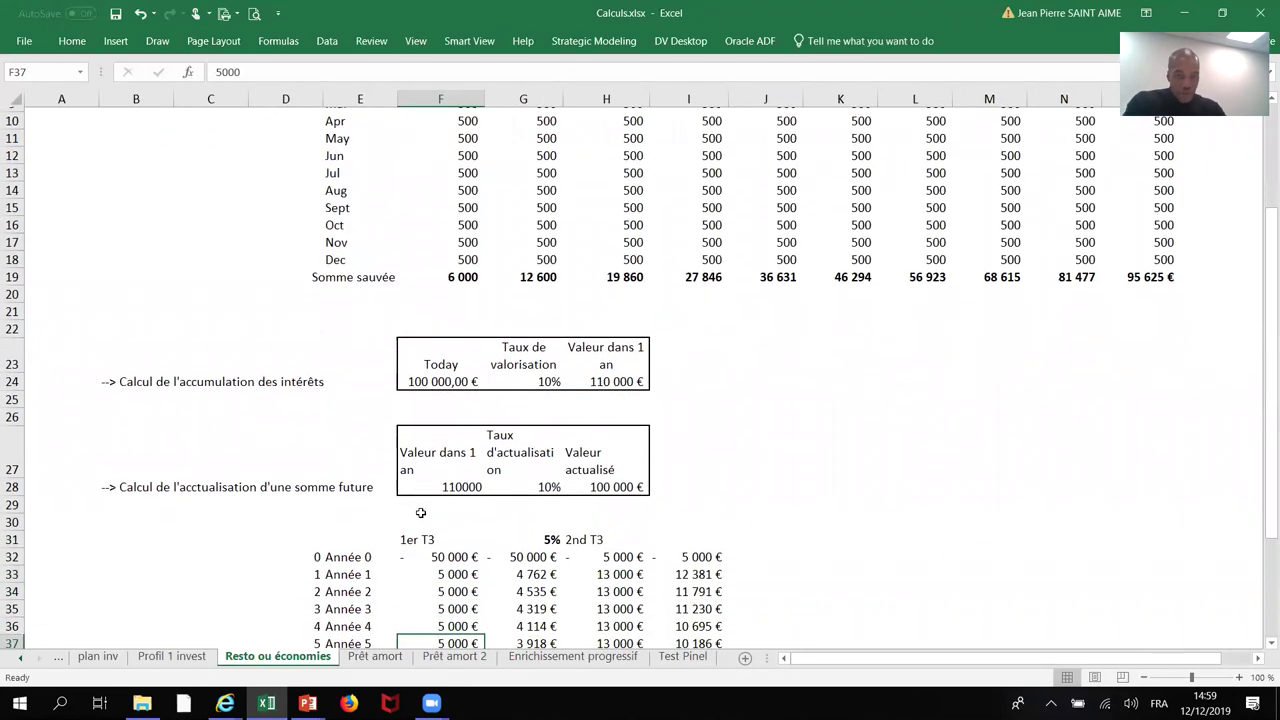
{"action": "key", "text": "Down"}
{"action": "key", "text": "Down"}
{"action": "key", "text": "Down"}
{"action": "key", "text": "Down"}
{"action": "key", "text": "Up"}
{"action": "key", "text": "Up"}
{"action": "key", "text": "Up"}
{"action": "key", "text": "Up"}
{"action": "key", "text": "Up"}
{"action": "key", "text": "Up"}
{"action": "key", "text": "Up"}
{"action": "key", "text": "Up"}
{"action": "key", "text": "Up"}
{"action": "key", "text": "Up"}
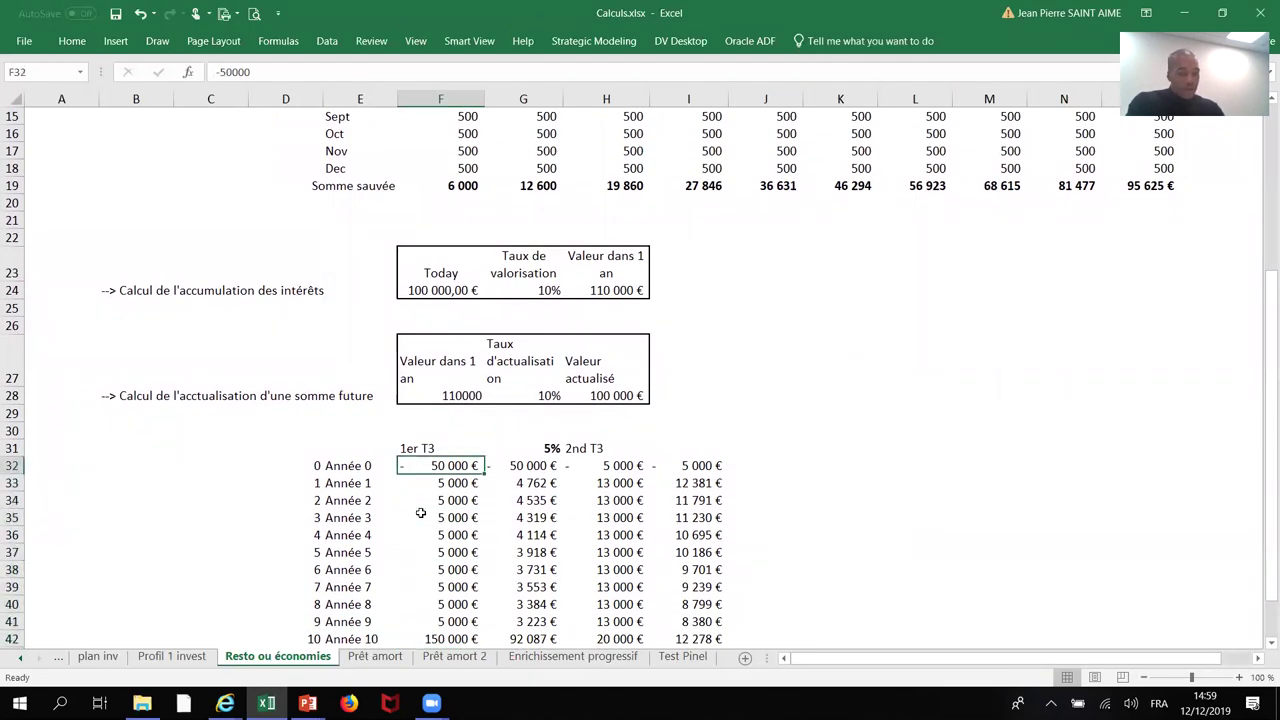
Step: Examine the 1er T3 yearly cash flows through to the Année 10 amount
{"action": "key", "text": "Down"}
{"action": "key", "text": "Down"}
{"action": "key", "text": "Down"}
{"action": "key", "text": "Down"}
{"action": "key", "text": "Down"}
{"action": "key", "text": "Down"}
{"action": "key", "text": "Down"}
{"action": "key", "text": "Down"}
{"action": "key", "text": "Down"}
{"action": "key", "text": "Down"}
{"action": "key", "text": "Down"}
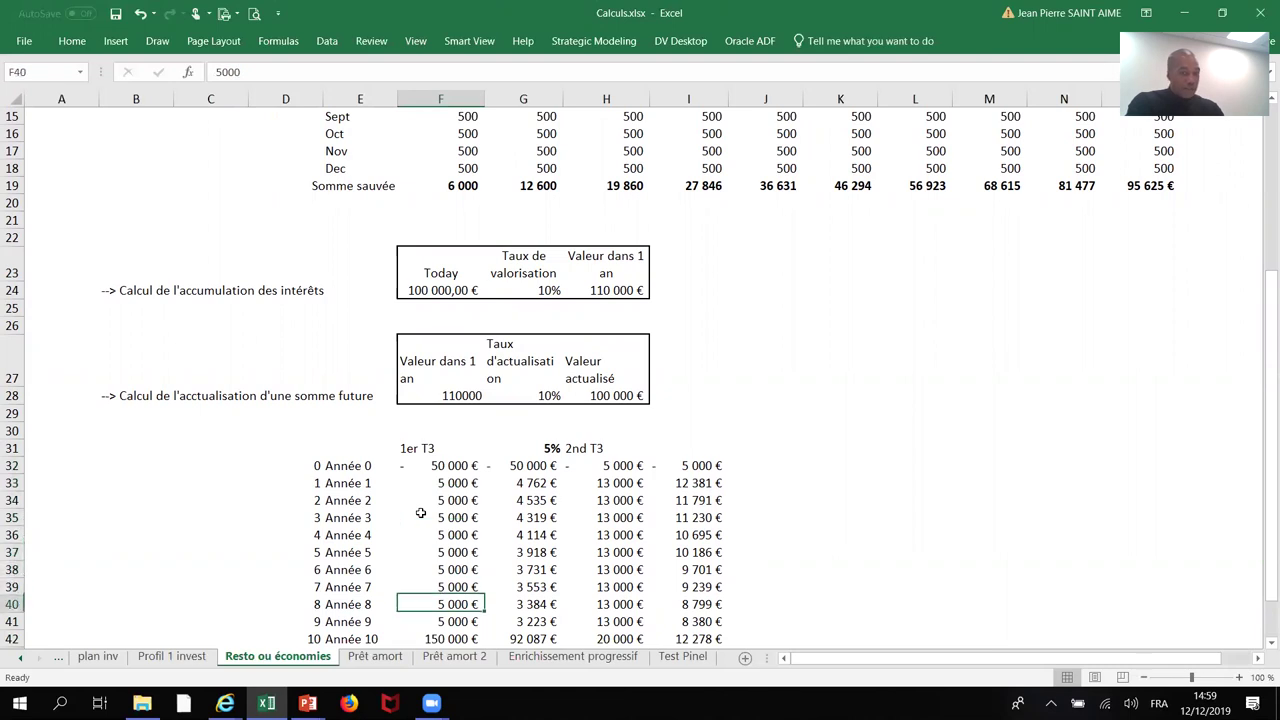
{"action": "key", "text": "Up"}
{"action": "key", "text": "Up"}
{"action": "key", "text": "Up"}
{"action": "key", "text": "Up"}
{"action": "key", "text": "Up"}
{"action": "key", "text": "Up"}
{"action": "key", "text": "Up"}
{"action": "key", "text": "Up"}
{"action": "key", "text": "Up"}
{"action": "key", "text": "Up"}
{"action": "key", "text": "Up"}
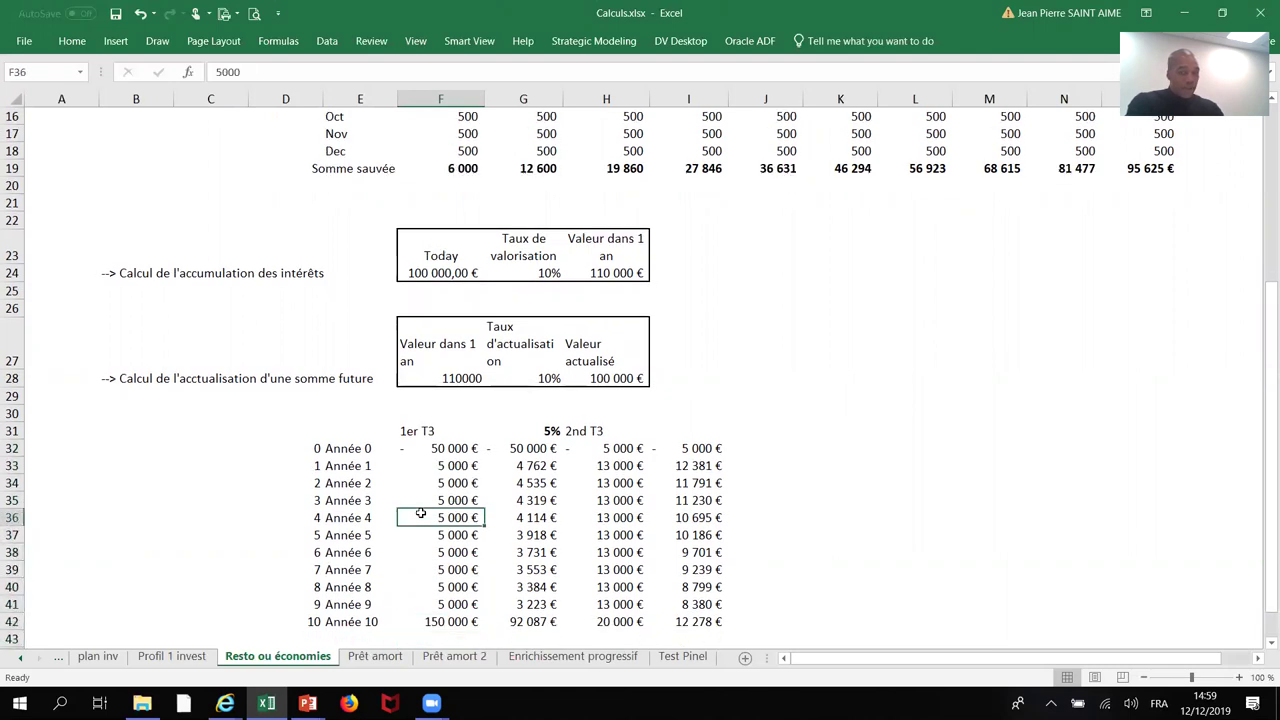
{"action": "key", "text": "Down"}
{"action": "key", "text": "Down"}
{"action": "key", "text": "Down"}
{"action": "key", "text": "Down"}
{"action": "key", "text": "Down"}
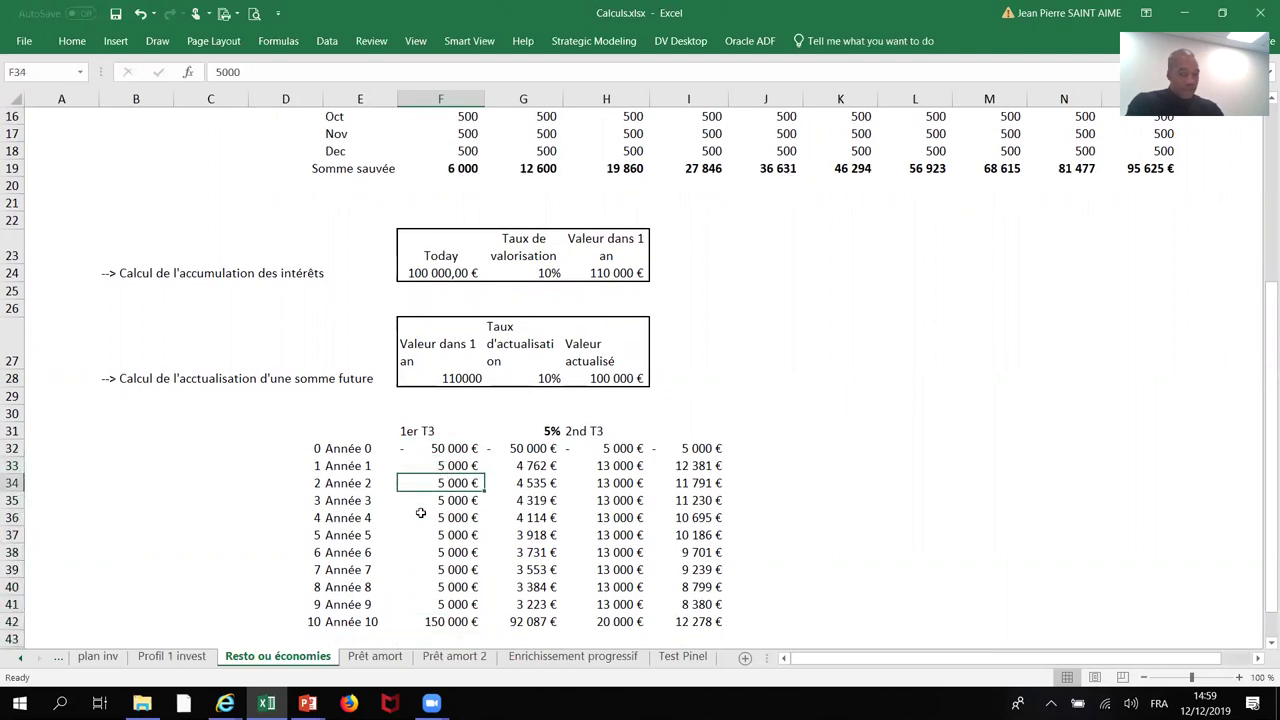
{"action": "key", "text": "Down"}
{"action": "key", "text": "Down"}
{"action": "key", "text": "Down"}
{"action": "key", "text": "Down"}
{"action": "key", "text": "Down"}
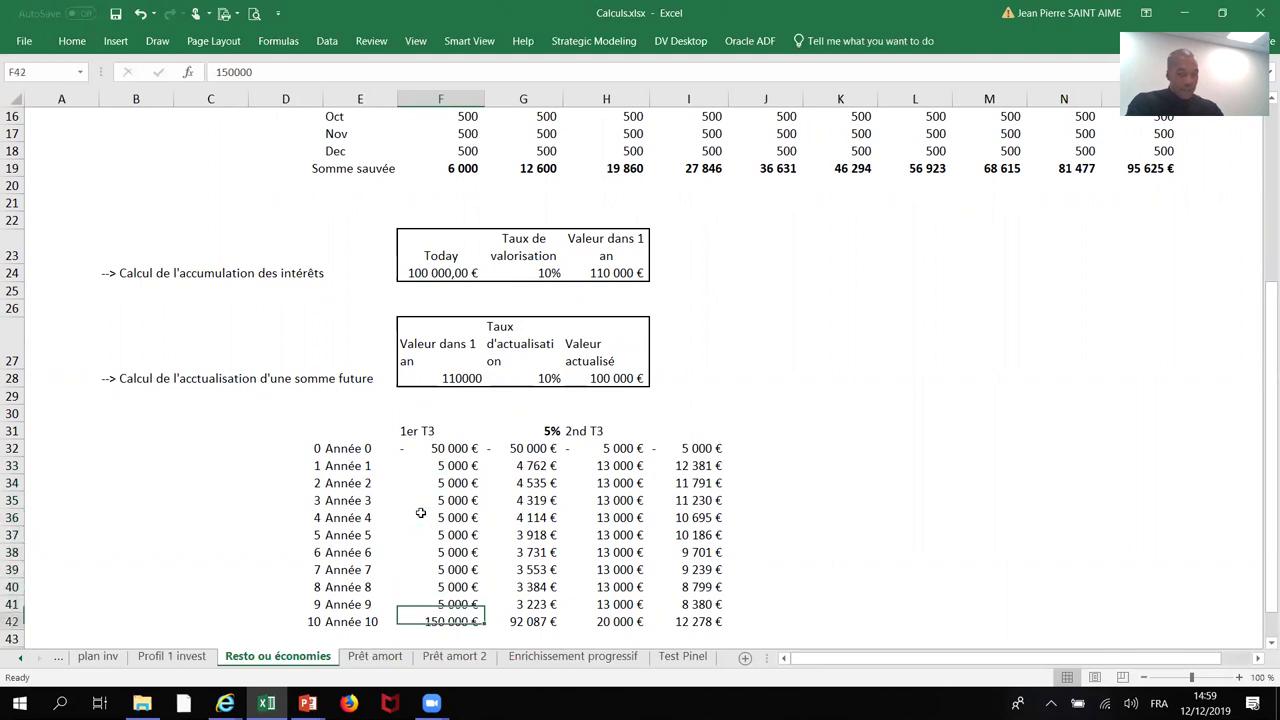
Step: Examine the 2nd T3 yearly cash flows through to the Année 10 amount
{"action": "key", "text": "Right"}
{"action": "key", "text": "Right"}
{"action": "key", "text": "Up"}
{"action": "key", "text": "Up"}
{"action": "key", "text": "Up"}
{"action": "key", "text": "Up"}
{"action": "key", "text": "Up"}
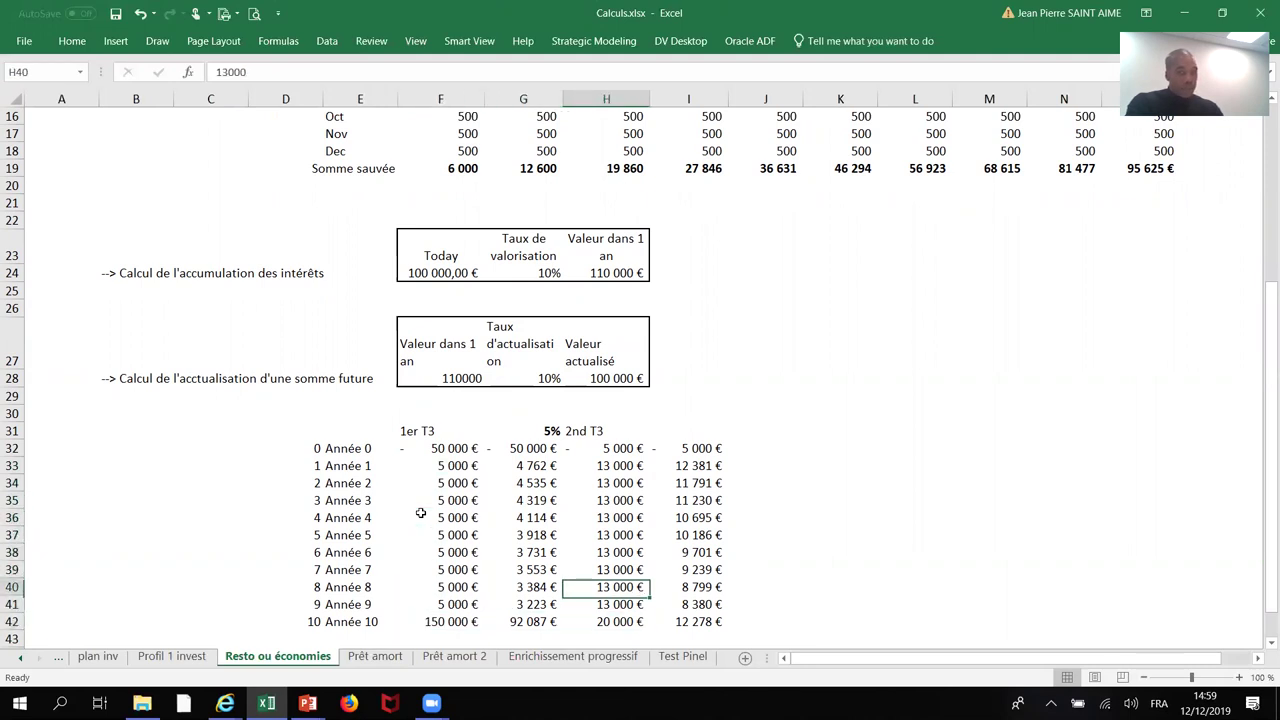
{"action": "key", "text": "Down"}
{"action": "key", "text": "Down"}
{"action": "key", "text": "Down"}
{"action": "key", "text": "Down"}
{"action": "key", "text": "Down"}
{"action": "key", "text": "Down"}
{"action": "key", "text": "Down"}
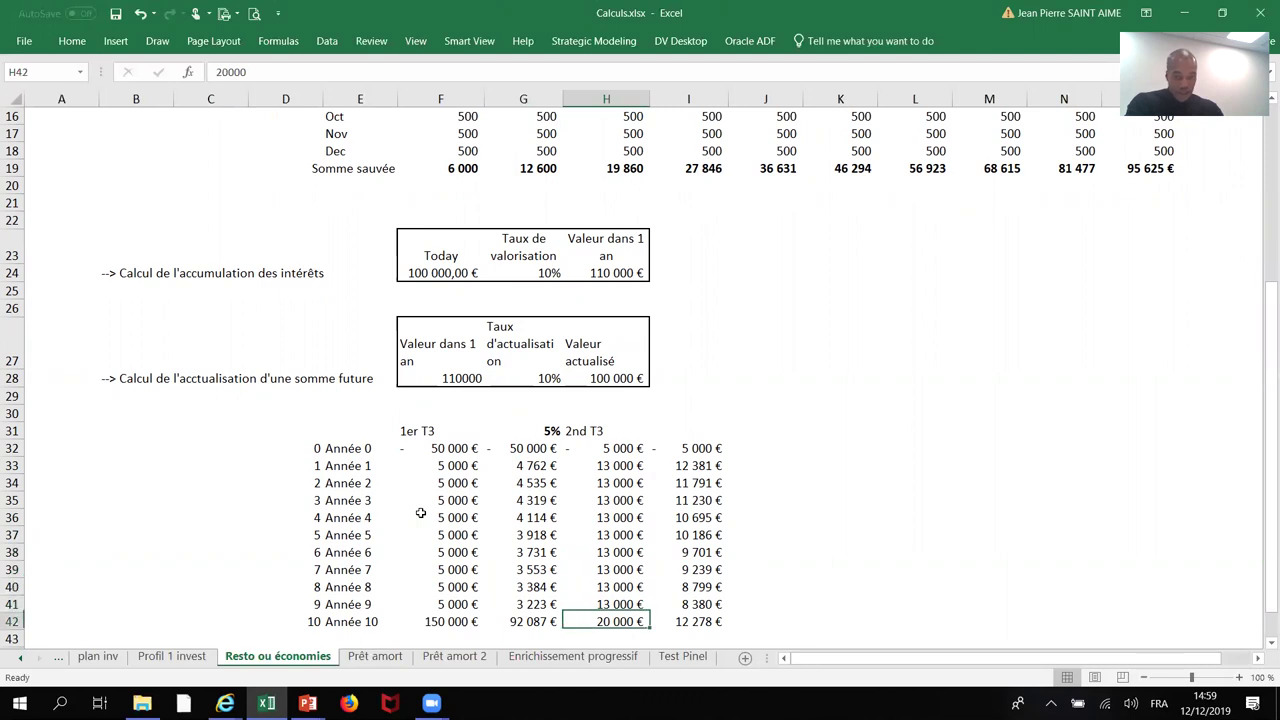
Step: Compare the SUM formulas totalling the 1er T3 and 2nd T3 cash flows in row 44
{"action": "key", "text": "Left"}
{"action": "key", "text": "Left"}
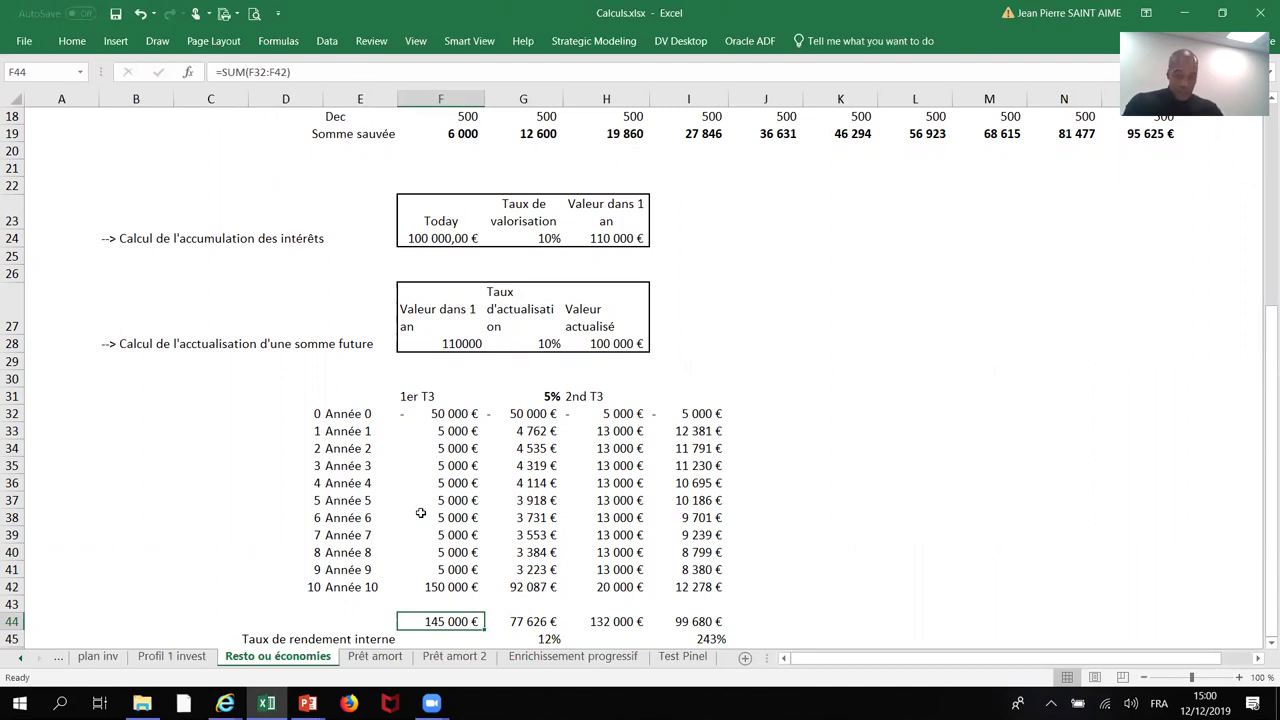
{"action": "key", "text": "Right"}
{"action": "key", "text": "Right"}
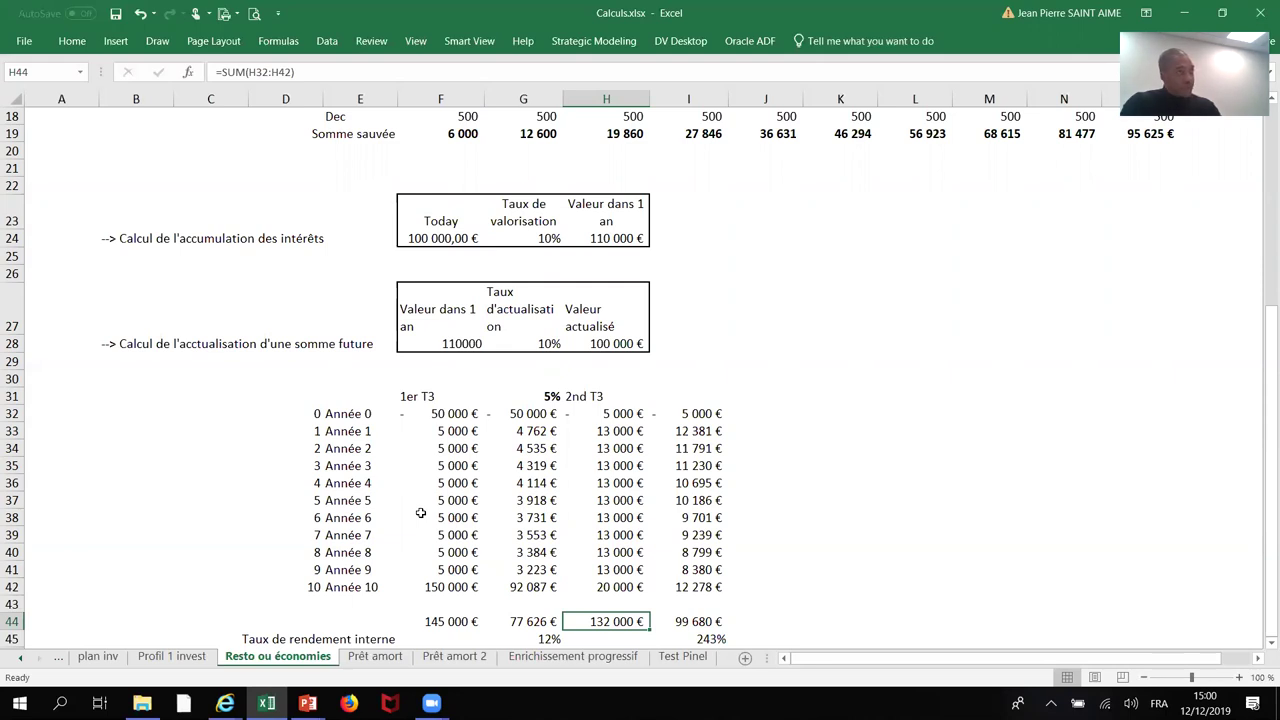
Step: Review the 1er T3 cash flows in column F from the Année 10 amount back to the Année 0 amount
{"action": "key", "text": "Left"}
{"action": "key", "text": "Up"}
{"action": "key", "text": "Up"}
{"action": "key", "text": "Up"}
{"action": "key", "text": "Left"}
{"action": "key", "text": "Down"}
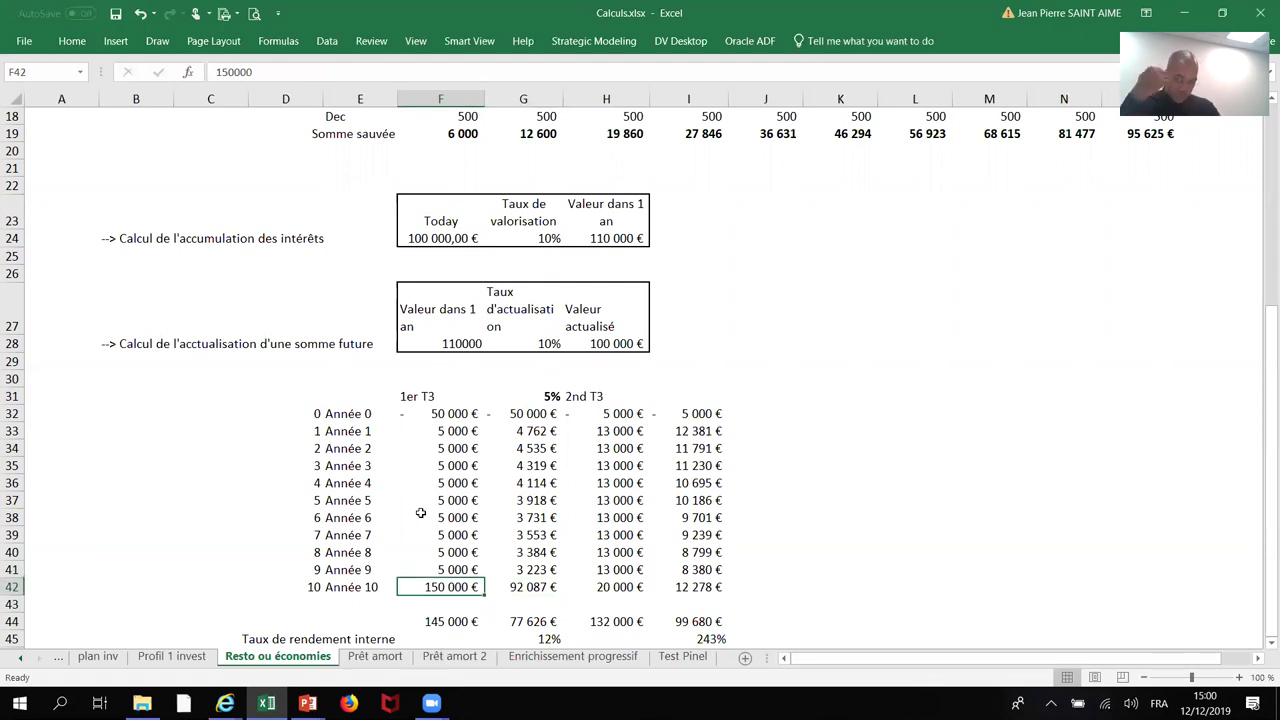
{"action": "key", "text": "Up"}
{"action": "key", "text": "Up"}
{"action": "key", "text": "Up"}
{"action": "key", "text": "Up"}
{"action": "key", "text": "Up"}
{"action": "key", "text": "Up"}
{"action": "key", "text": "Up"}
{"action": "key", "text": "Up"}
{"action": "key", "text": "Up"}
{"action": "key", "text": "Up"}
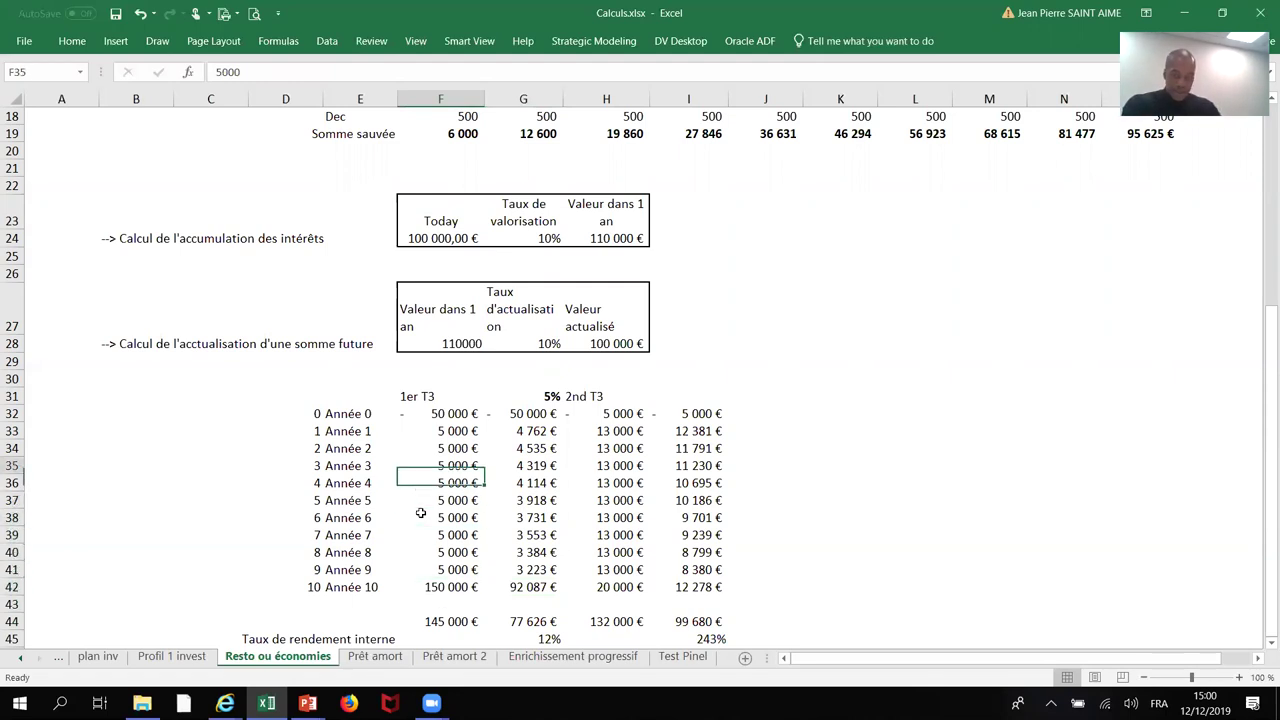
Step: Examine the 1er T3 Année 0 and Année 1 amounts alongside their discounted values in column G
{"action": "key", "text": "Right"}
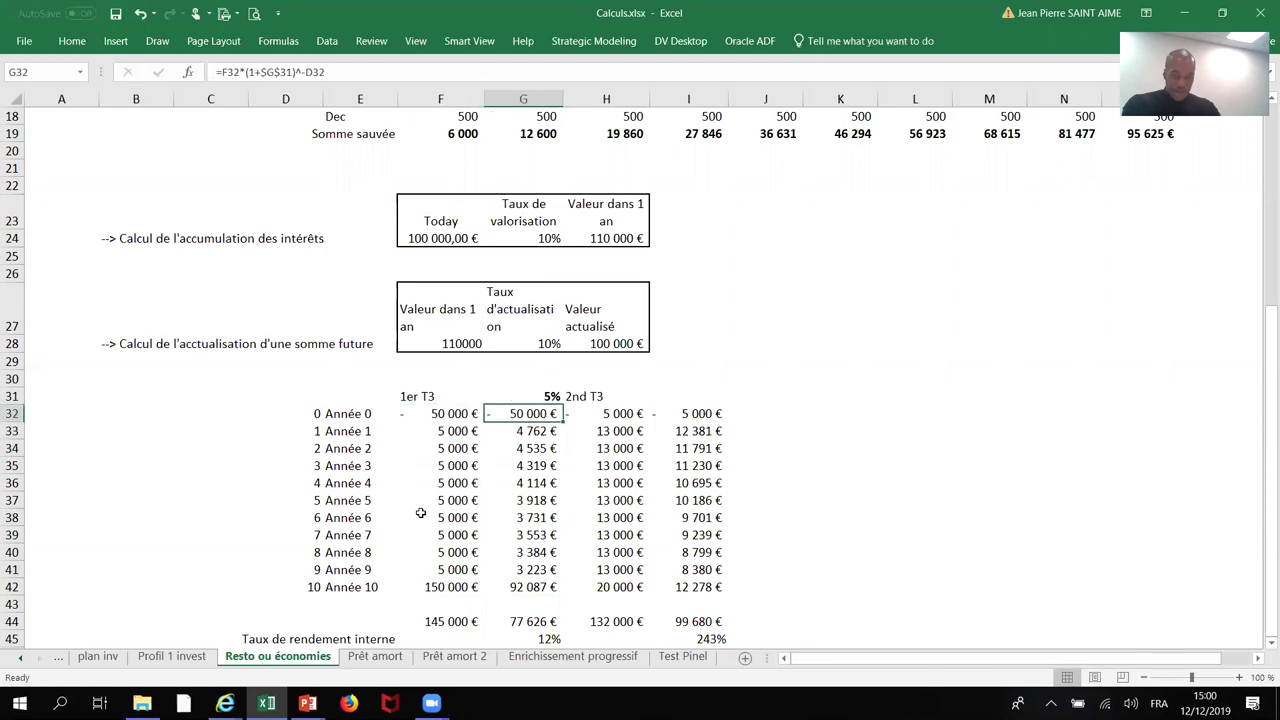
{"action": "key", "text": "Right"}
{"action": "key", "text": "Down"}
{"action": "key", "text": "Left"}
{"action": "key", "text": "Left"}
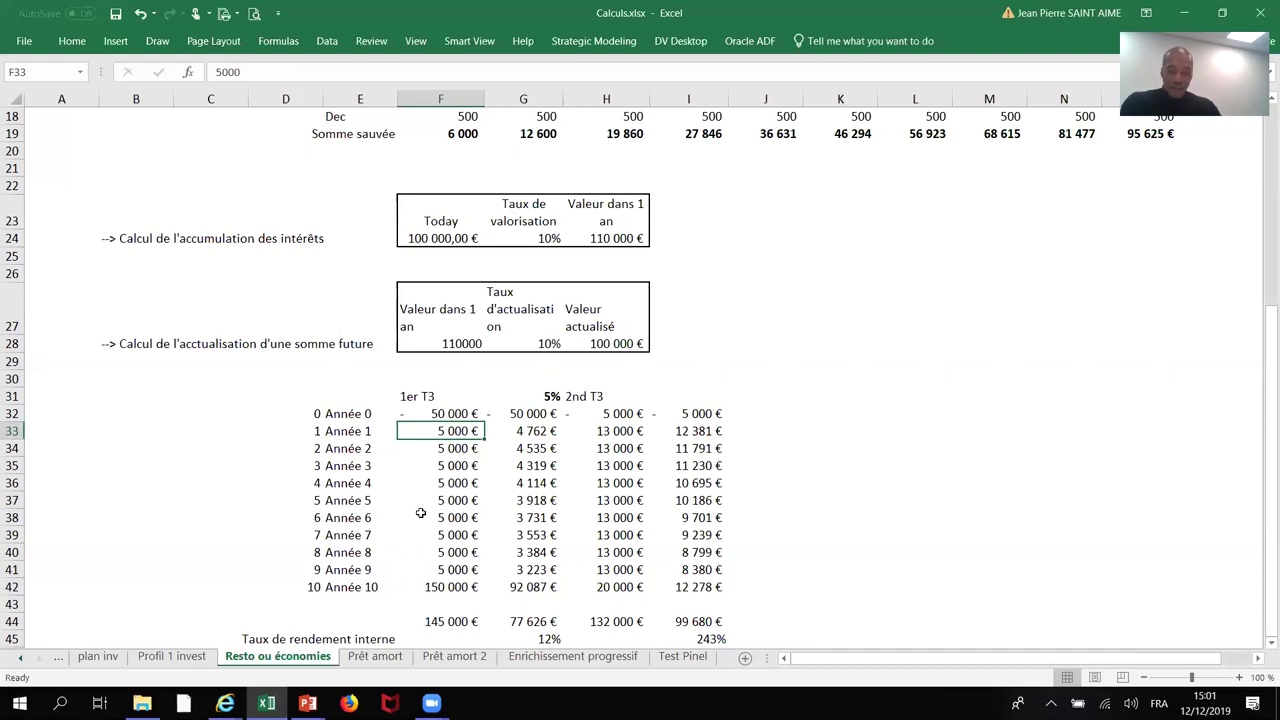
{"action": "key", "text": "Right"}
{"action": "key", "text": "Up"}
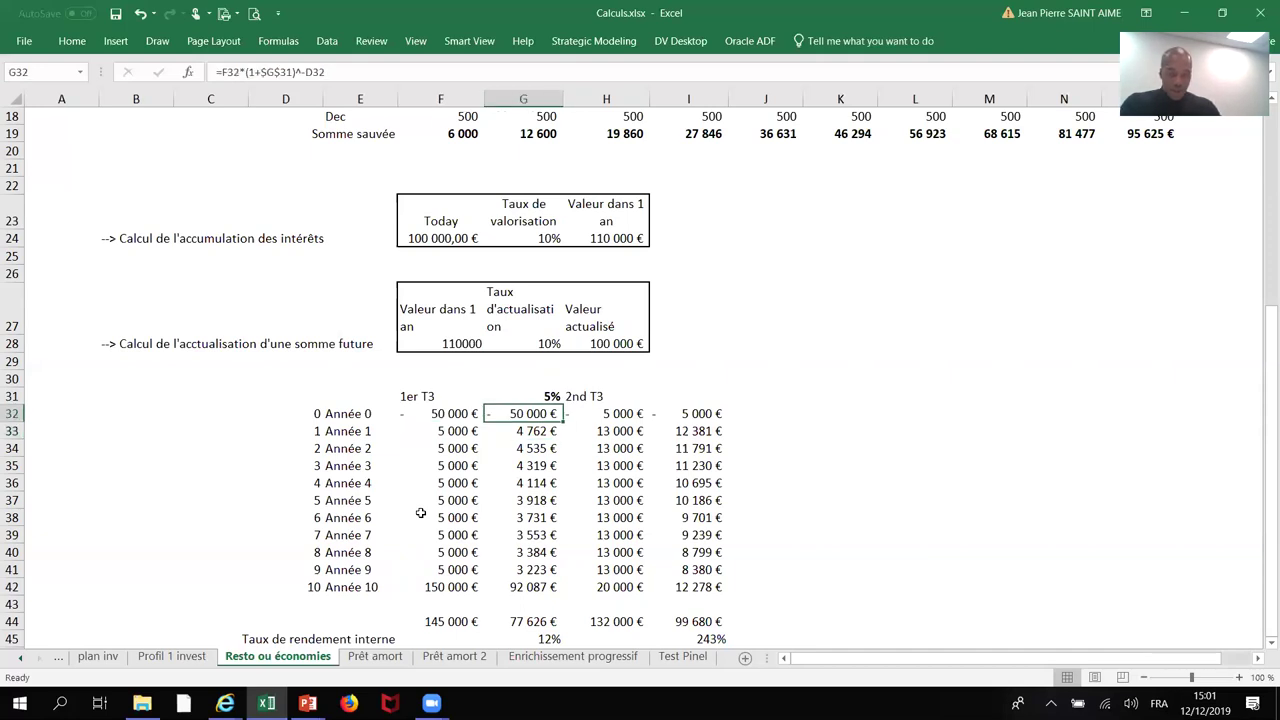
{"action": "key", "text": "Left"}
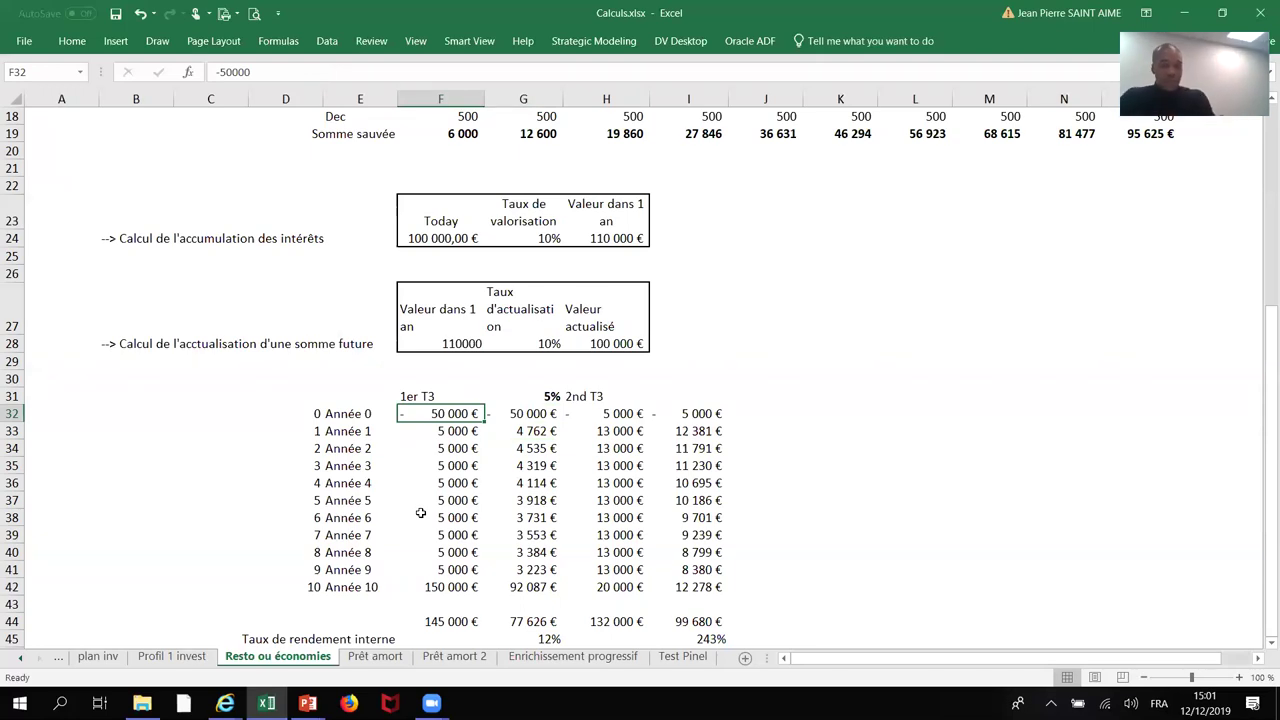
Step: Compare the 1er T3 and 2nd T3 amounts for Année 0 and Année 10
{"action": "key", "text": "Right"}
{"action": "key", "text": "Right"}
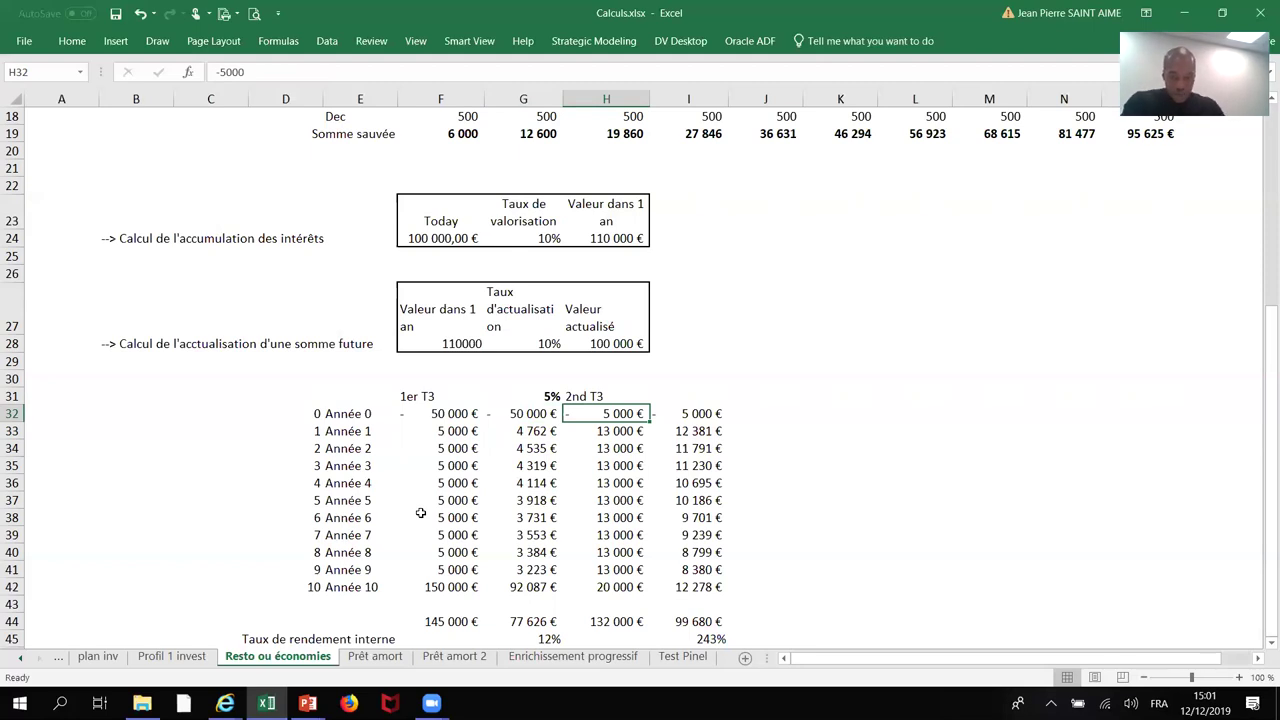
{"action": "key", "text": "Left"}
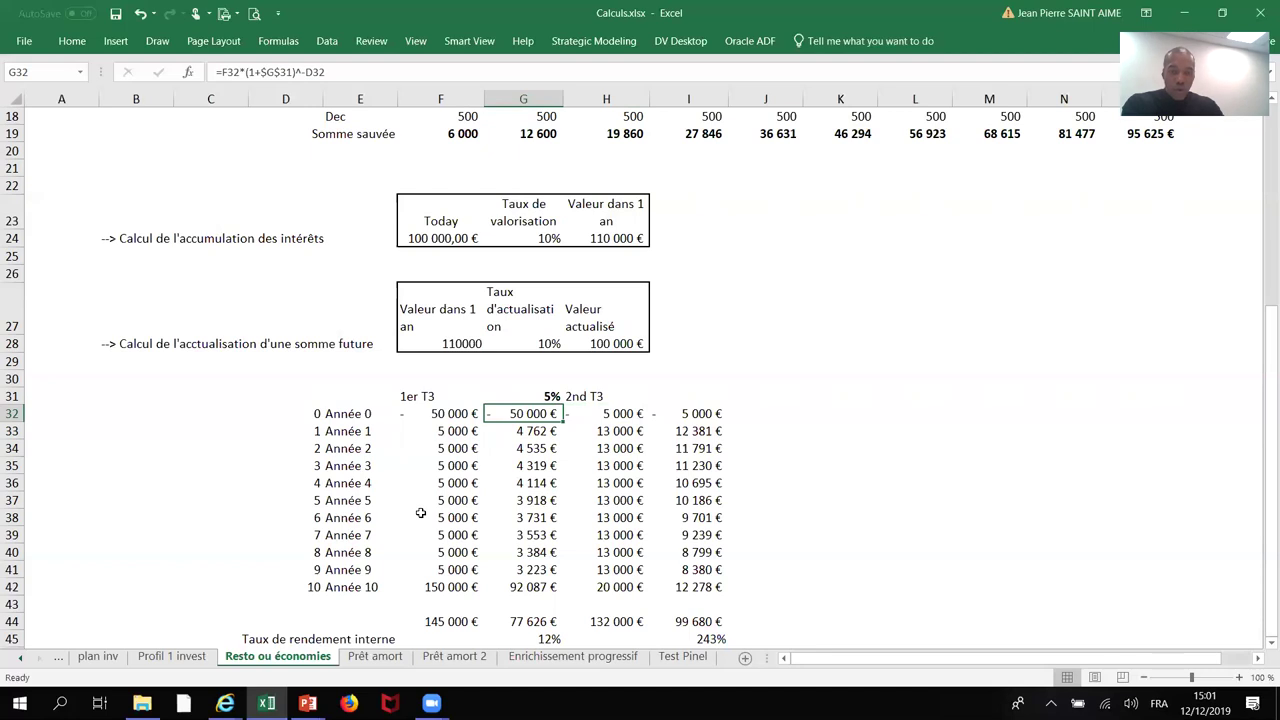
{"action": "left_click", "coordinate": [452, 587]}
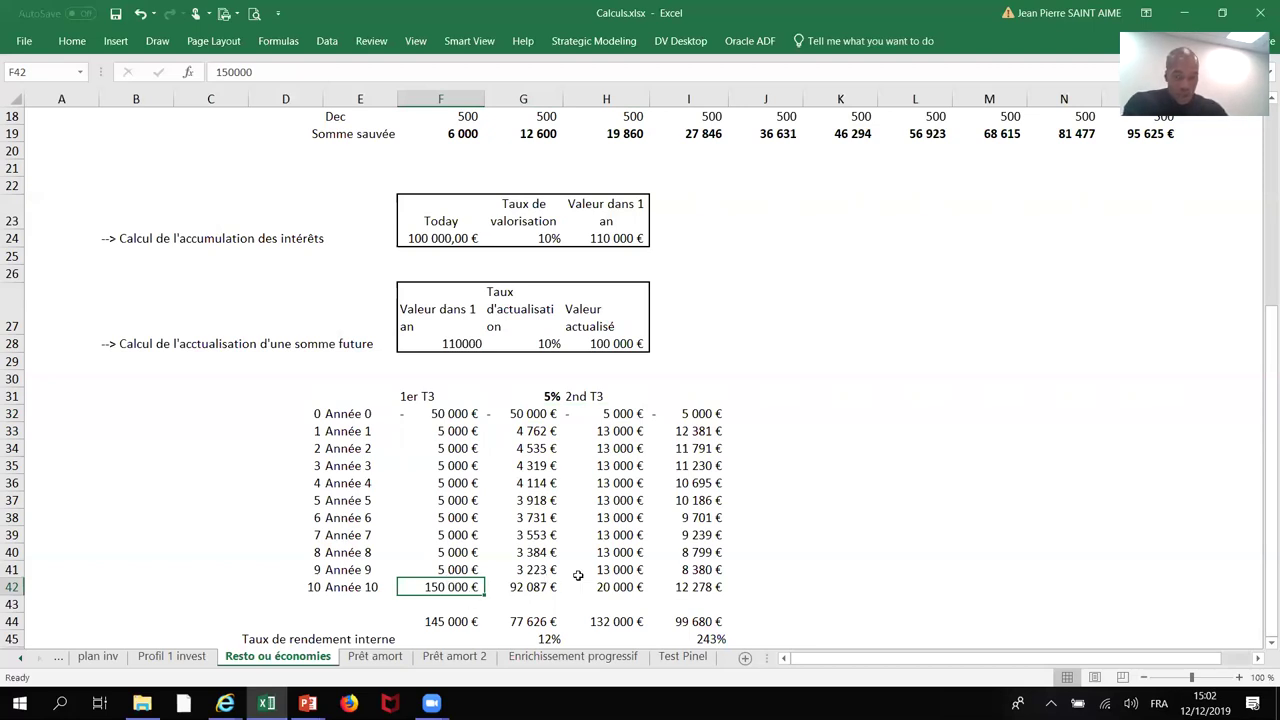
{"action": "left_click", "coordinate": [620, 587]}
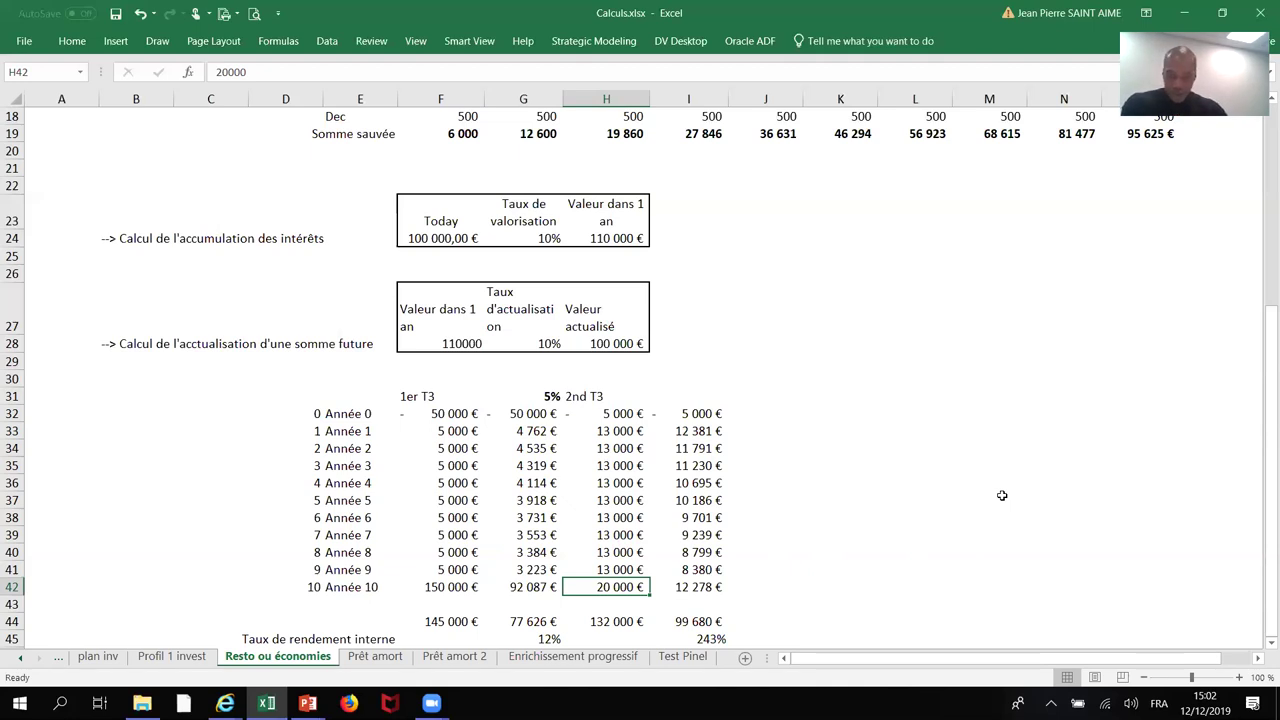
Step: Check the discounting formula in G32 and go through the year numbers in column D from Année 0 to Année 10
{"action": "left_click", "coordinate": [521, 413]}
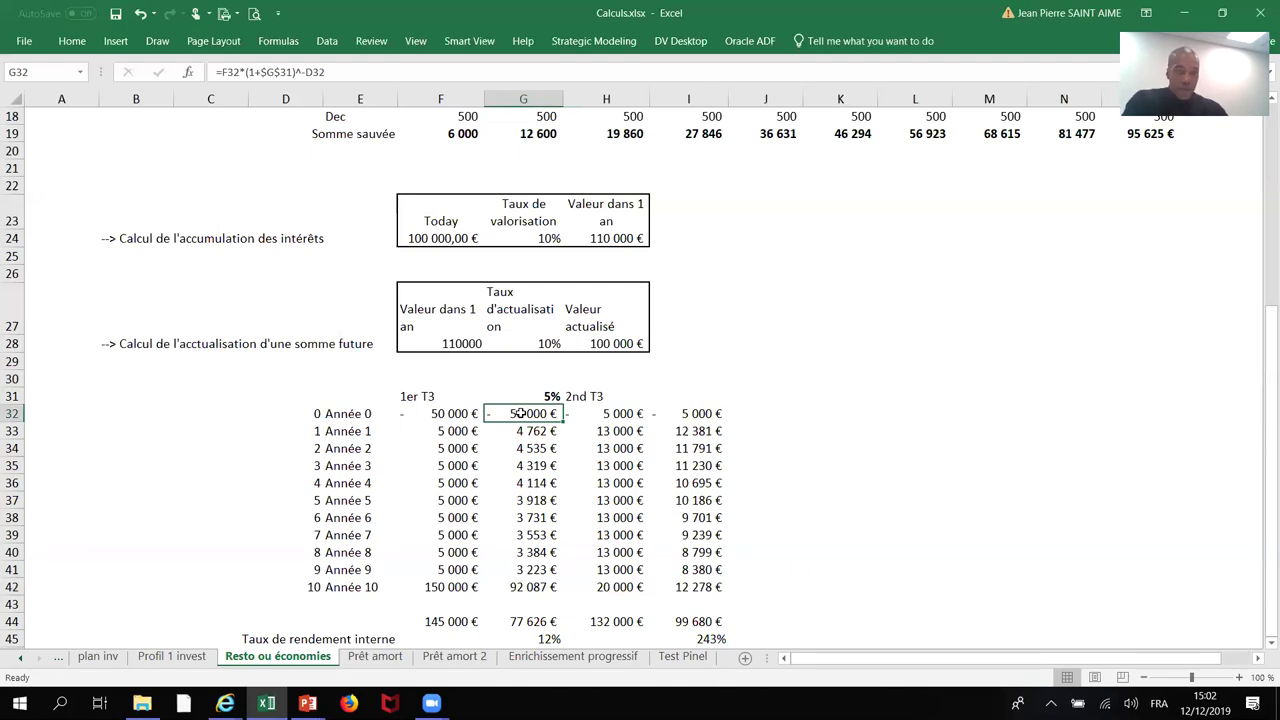
{"action": "left_click", "coordinate": [314, 418]}
{"action": "key", "text": "Down"}
{"action": "key", "text": "Down"}
{"action": "key", "text": "Down"}
{"action": "key", "text": "Down"}
{"action": "key", "text": "Down"}
{"action": "key", "text": "Down"}
{"action": "key", "text": "Down"}
{"action": "key", "text": "Down"}
{"action": "key", "text": "Down"}
{"action": "key", "text": "Down"}
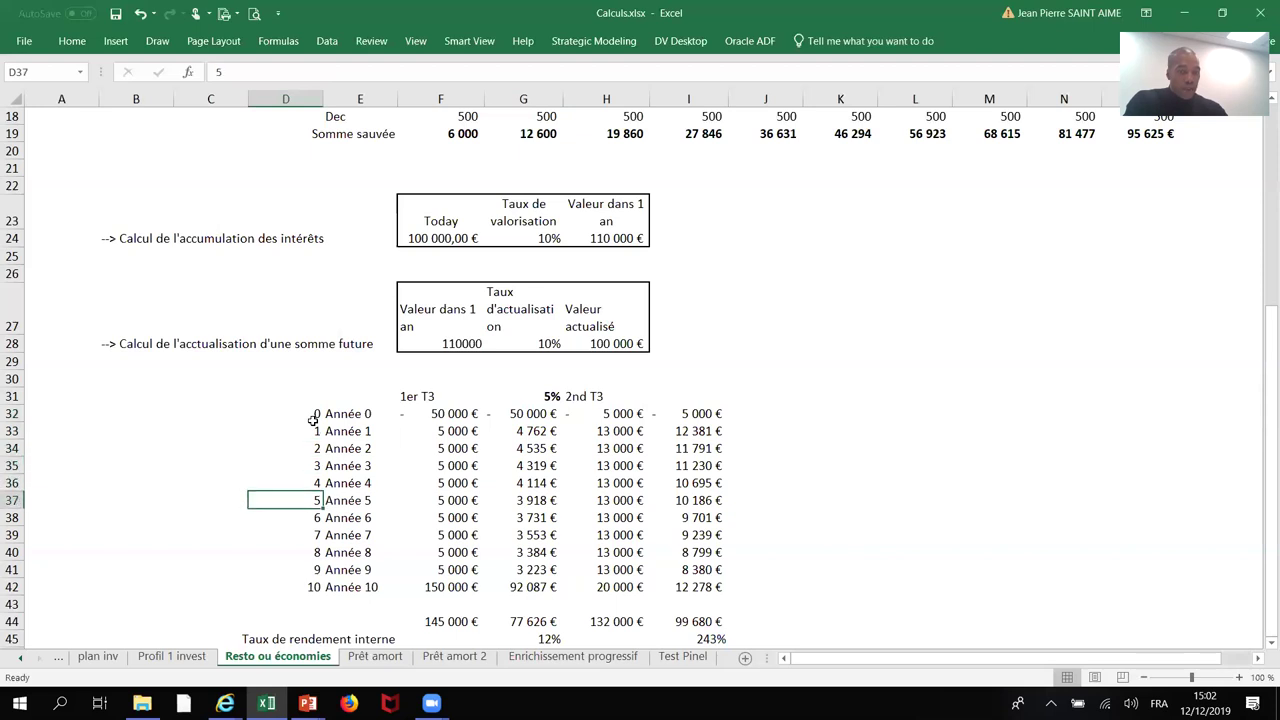
Step: Review the discounted 1er T3 values in column G from Année 10 back to Année 0
{"action": "key", "text": "Right"}
{"action": "key", "text": "Right"}
{"action": "key", "text": "Right"}
{"action": "key", "text": "Up"}
{"action": "key", "text": "Up"}
{"action": "key", "text": "Up"}
{"action": "key", "text": "Up"}
{"action": "key", "text": "Up"}
{"action": "key", "text": "Up"}
{"action": "key", "text": "Up"}
{"action": "key", "text": "Up"}
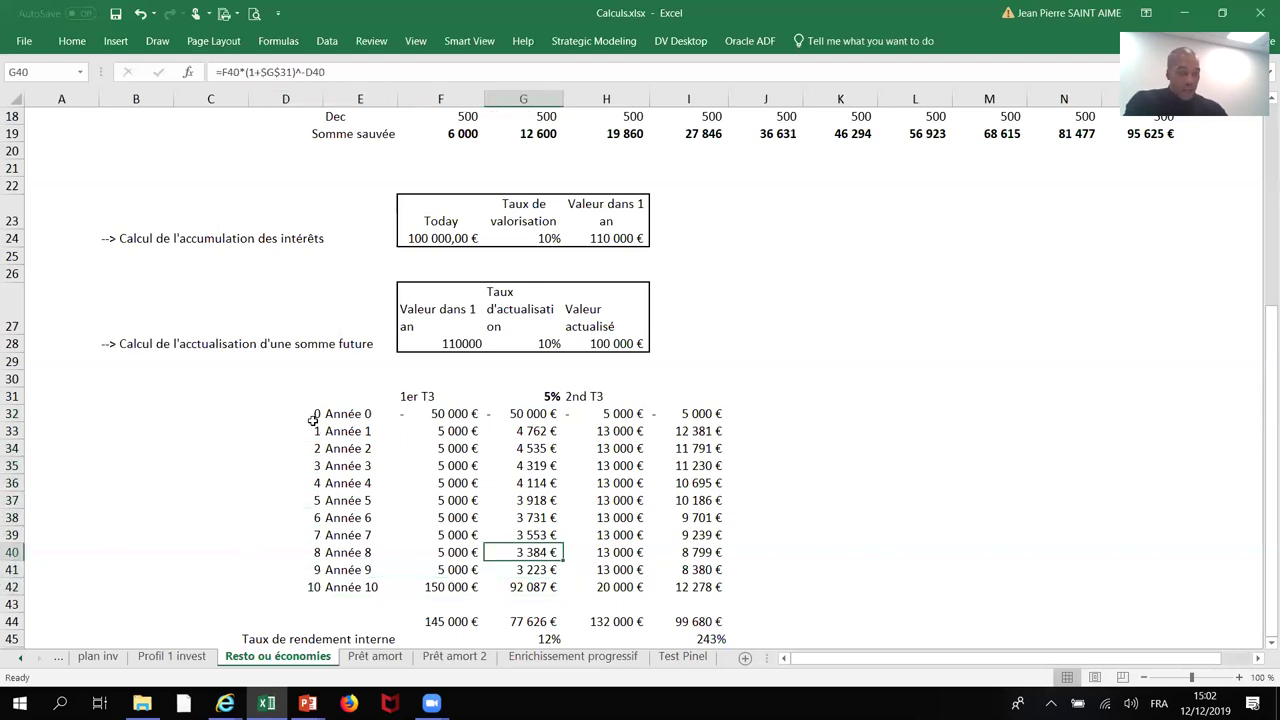
{"action": "key", "text": "Up"}
{"action": "key", "text": "Up"}
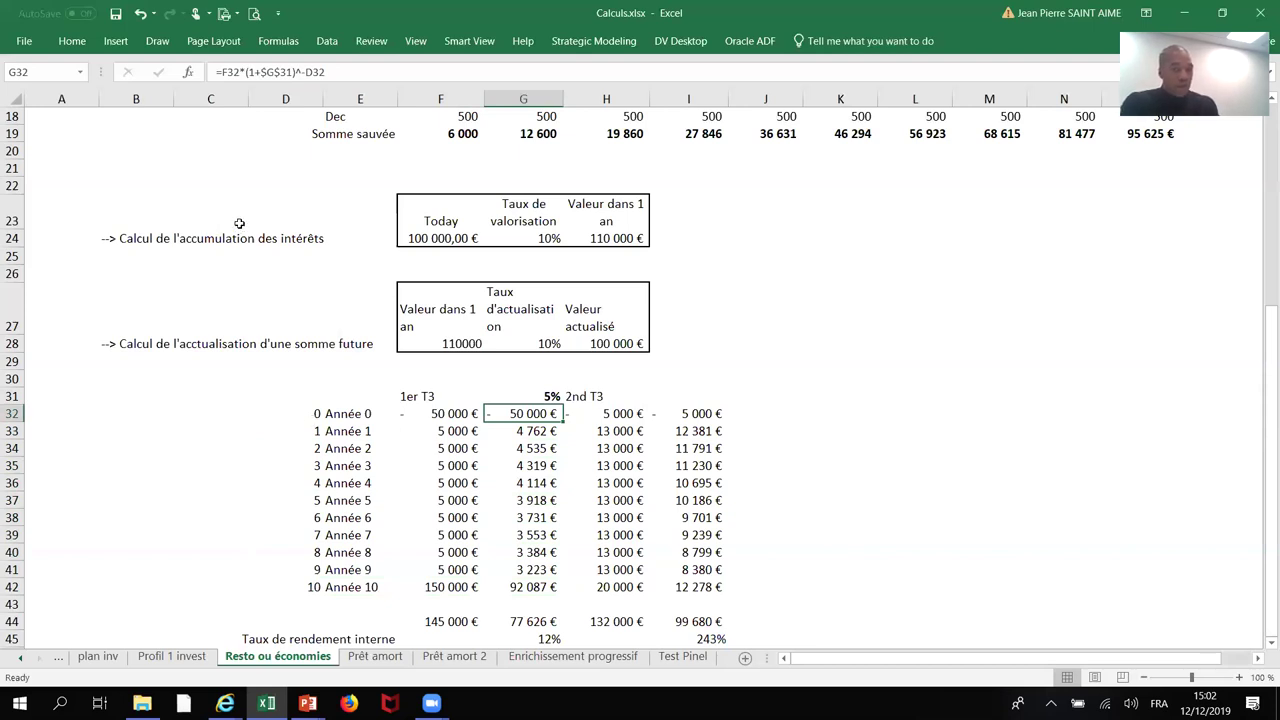
Step: Inspect the cell references of the Année 0 discounting formula in G32 and compare it with the formulas just below
{"action": "left_click", "coordinate": [301, 72]}
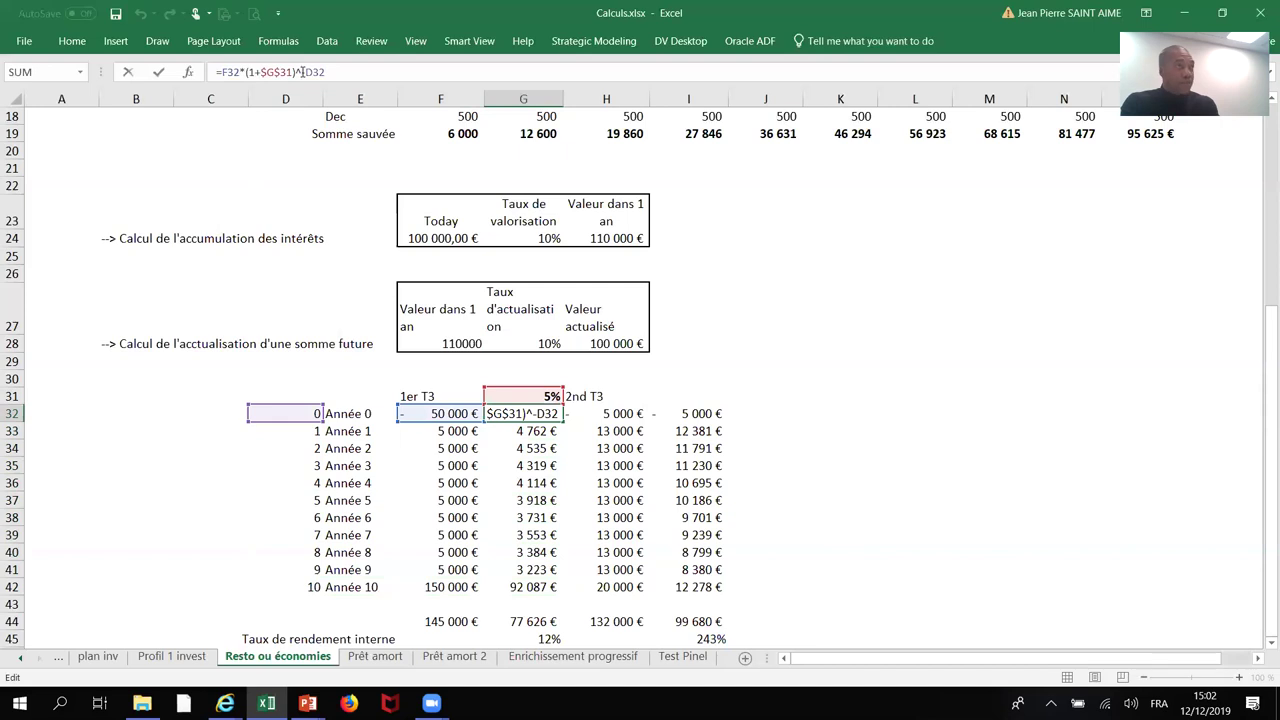
{"action": "key", "text": "Escape"}
{"action": "key", "text": "Down"}
{"action": "key", "text": "Down"}
{"action": "key", "text": "Down"}
{"action": "key", "text": "Up"}
{"action": "key", "text": "Up"}
{"action": "key", "text": "Up"}
Step: Examine the totals of the discounted 1er T3 and 2nd T3 cash flows in G44 and I44
{"action": "key", "text": "Down"}
{"action": "key", "text": "Down"}
{"action": "key", "text": "Down"}
{"action": "key", "text": "Down"}
{"action": "key", "text": "Down"}
{"action": "key", "text": "Down"}
{"action": "key", "text": "Down"}
{"action": "key", "text": "Down"}
{"action": "key", "text": "Down"}
{"action": "key", "text": "Down"}
{"action": "key", "text": "Down"}
{"action": "key", "text": "Down"}
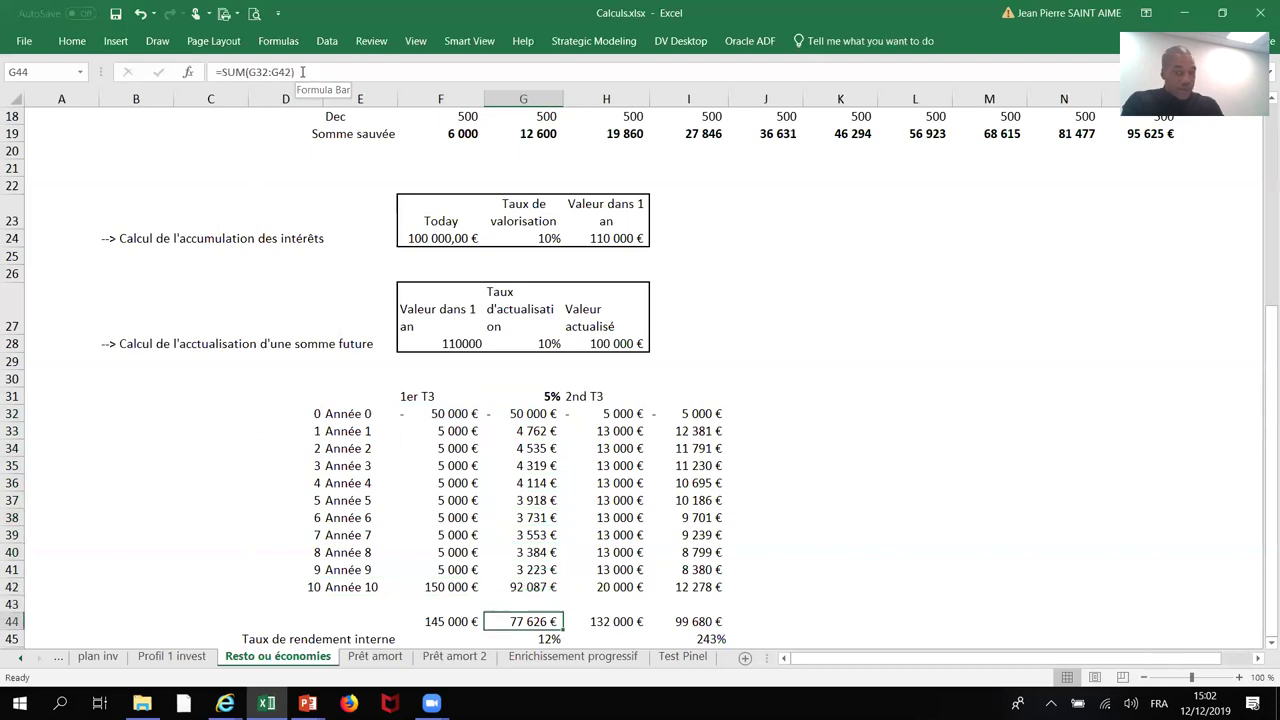
{"action": "key", "text": "Right"}
{"action": "key", "text": "Right"}
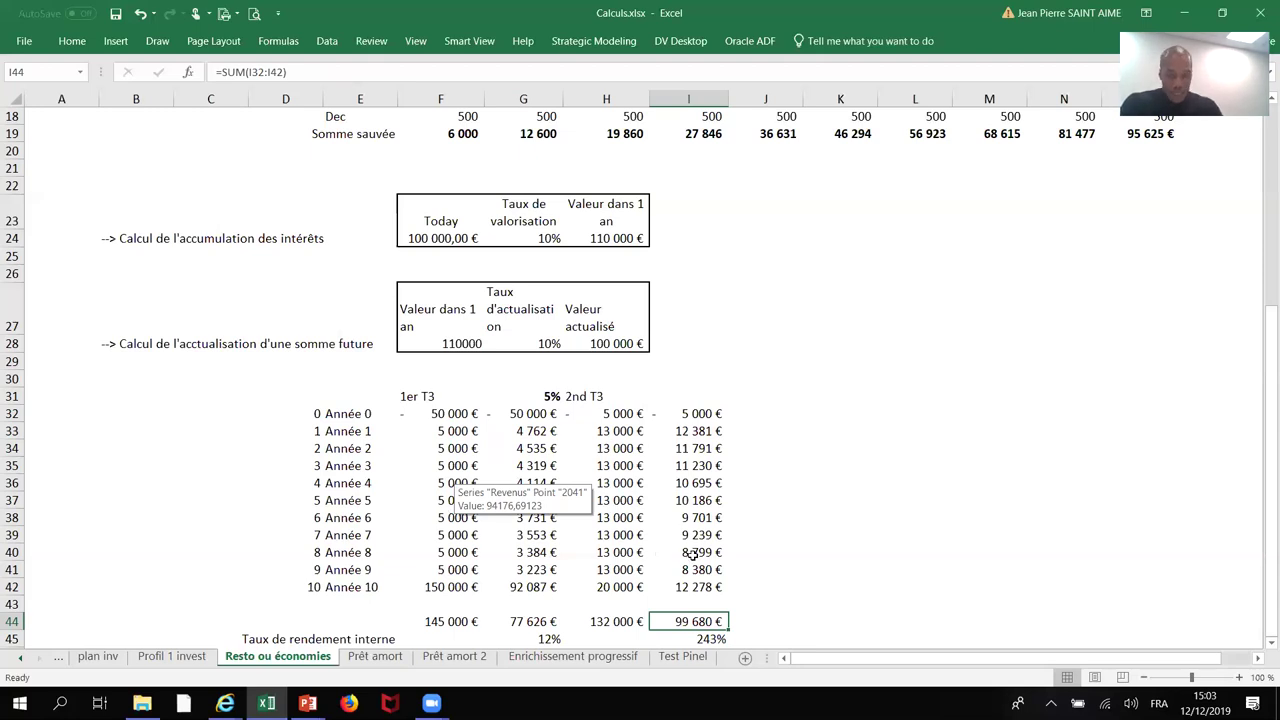
Step: Check the 2nd T3 discounted value for Année 8 and compare the undiscounted and discounted 1er T3 totals in row 44
{"action": "scroll", "coordinate": [692, 555], "scroll_direction": "down", "scroll_amount": 2}
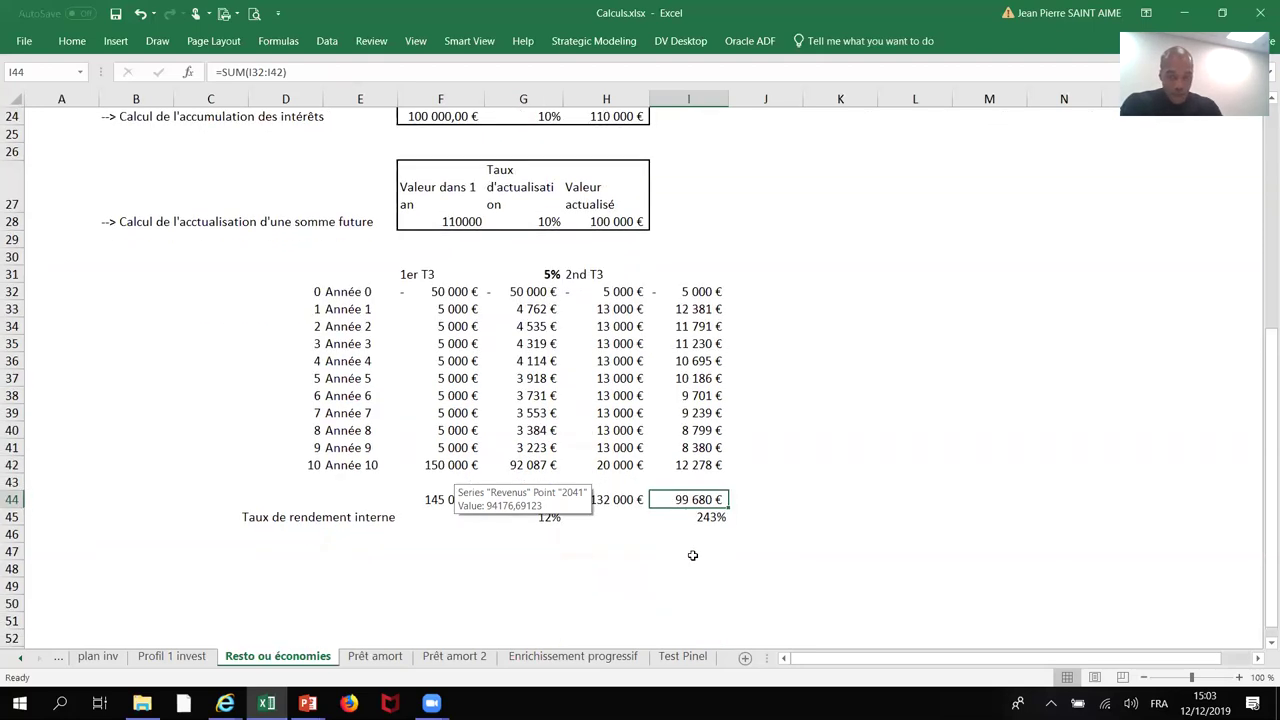
{"action": "left_click", "coordinate": [709, 428]}
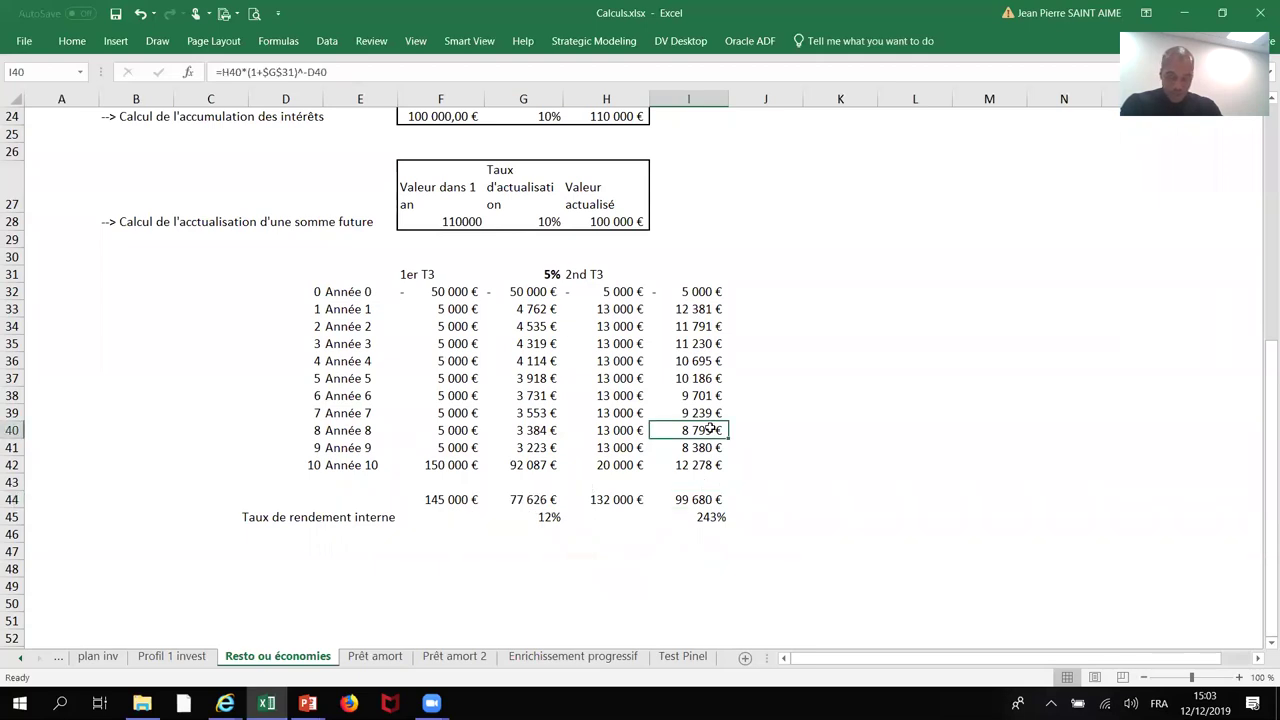
{"action": "left_click", "coordinate": [462, 497]}
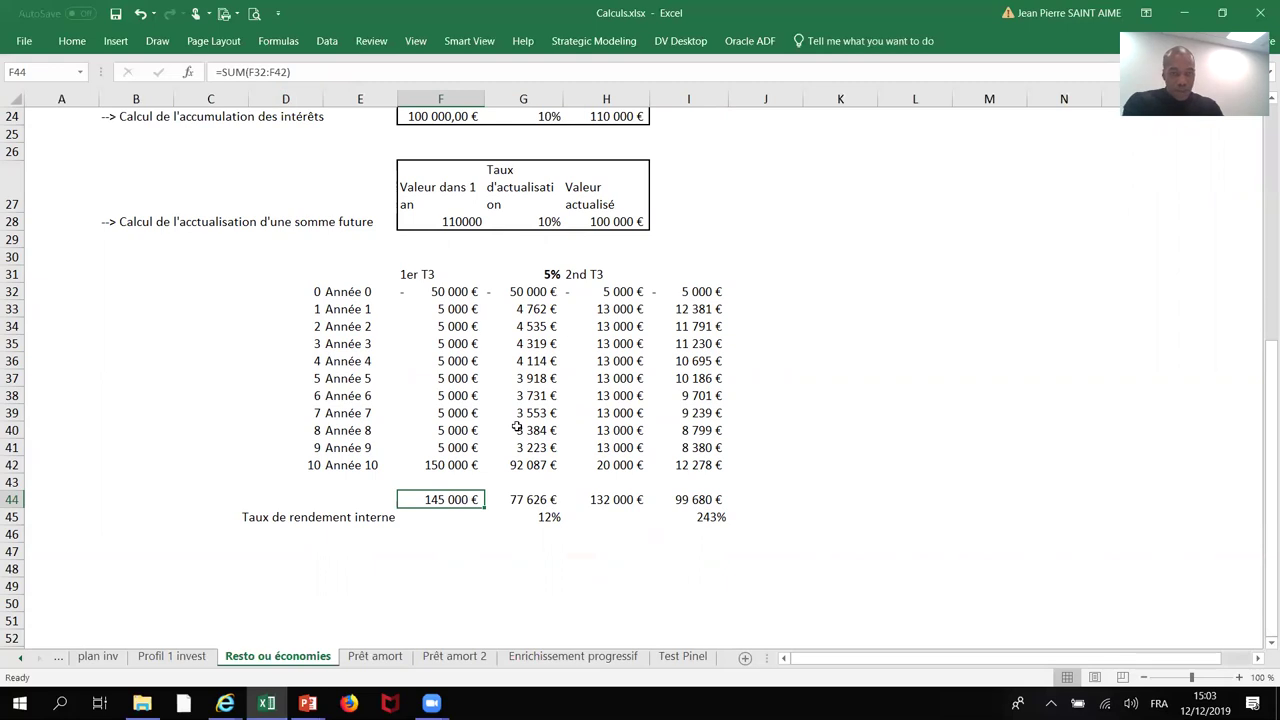
{"action": "left_click", "coordinate": [531, 506]}
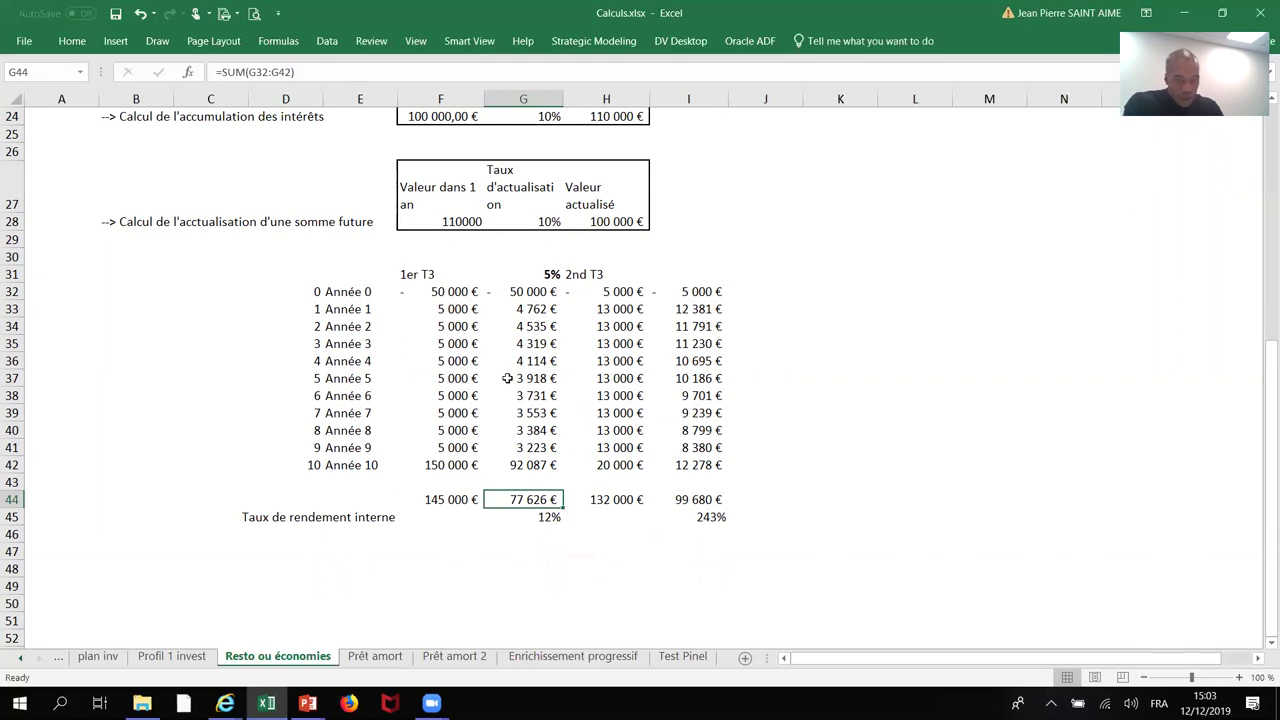
Step: Inspect the cell references of the Année 1 discounting formula for the 1er T3 in G33
{"action": "left_click", "coordinate": [531, 340]}
{"action": "left_click", "coordinate": [531, 312]}
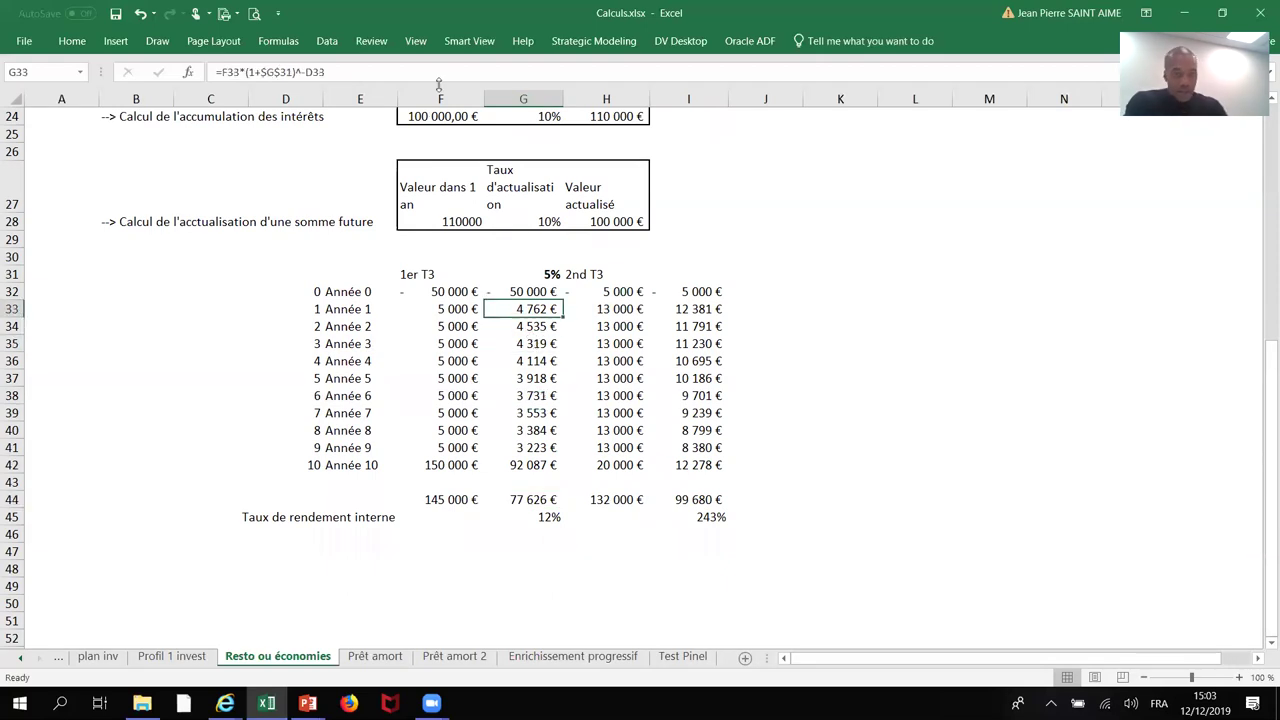
{"action": "left_click", "coordinate": [276, 72]}
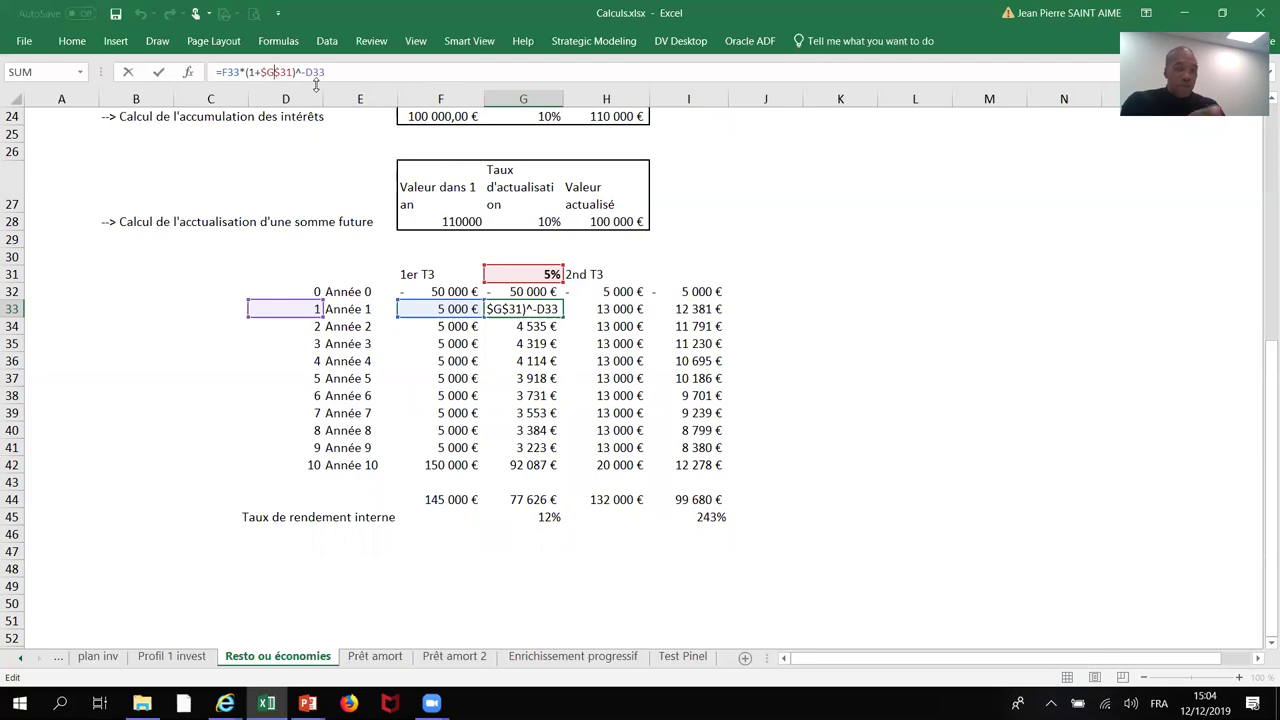
{"action": "key", "text": "ctrl+Return"}
Step: Examine the IRR formulas for the Taux de rendement interne of the 1er T3 in G45 and the 2nd T3 in I45
{"action": "key", "text": "Down"}
{"action": "key", "text": "Down"}
{"action": "key", "text": "Down"}
{"action": "key", "text": "Down"}
{"action": "key", "text": "Down"}
{"action": "key", "text": "Down"}
{"action": "key", "text": "Down"}
{"action": "key", "text": "Down"}
{"action": "key", "text": "Down"}
{"action": "key", "text": "Down"}
{"action": "key", "text": "Down"}
{"action": "key", "text": "Down"}
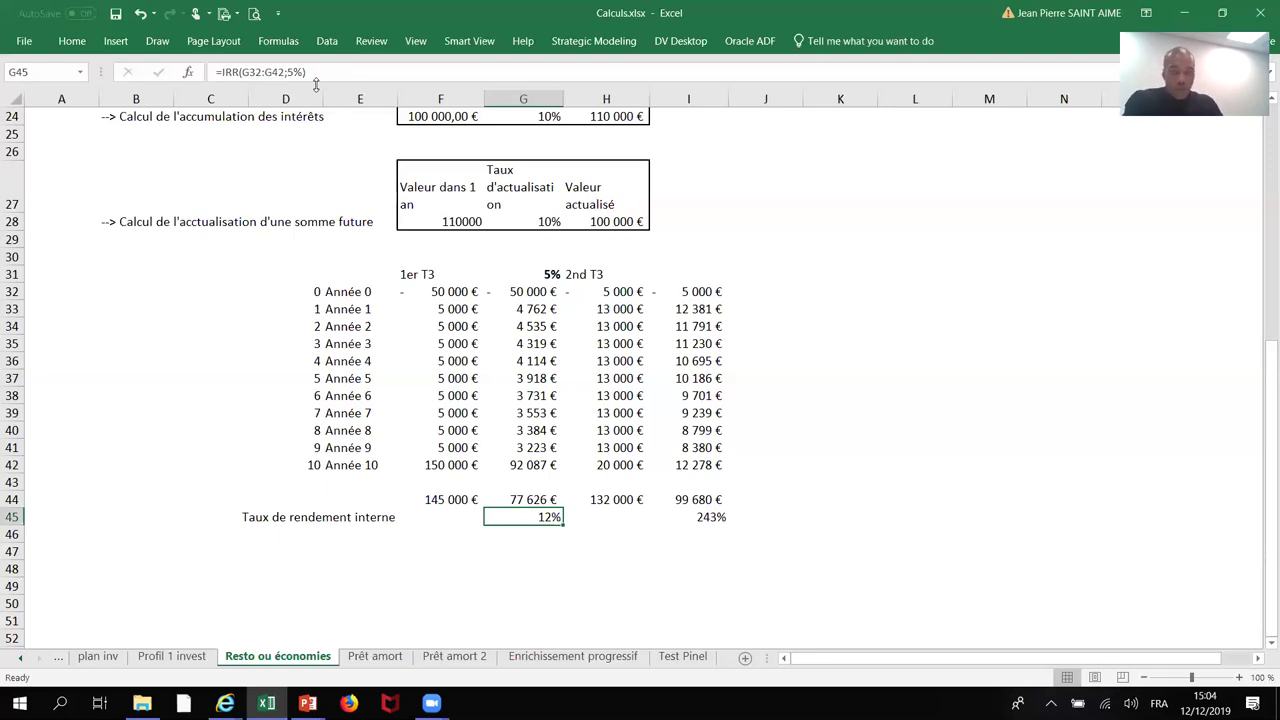
{"action": "left_click", "coordinate": [260, 72]}
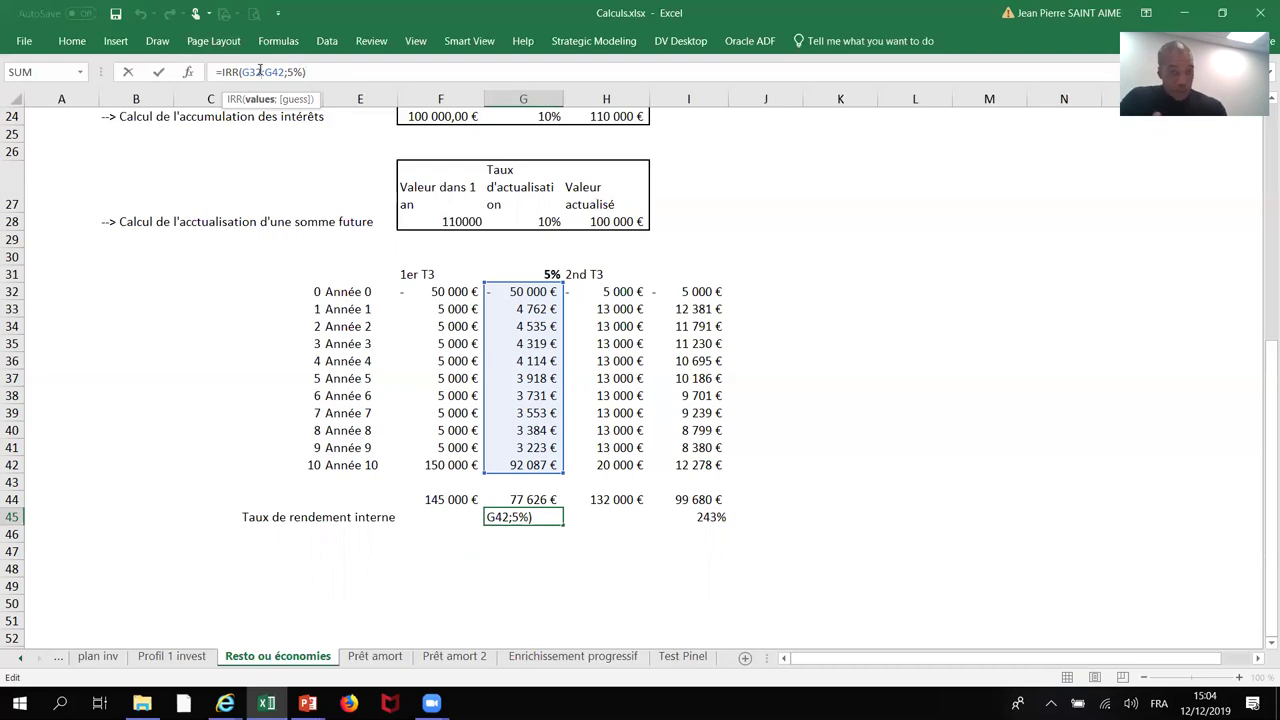
{"action": "key", "text": "ctrl+Return"}
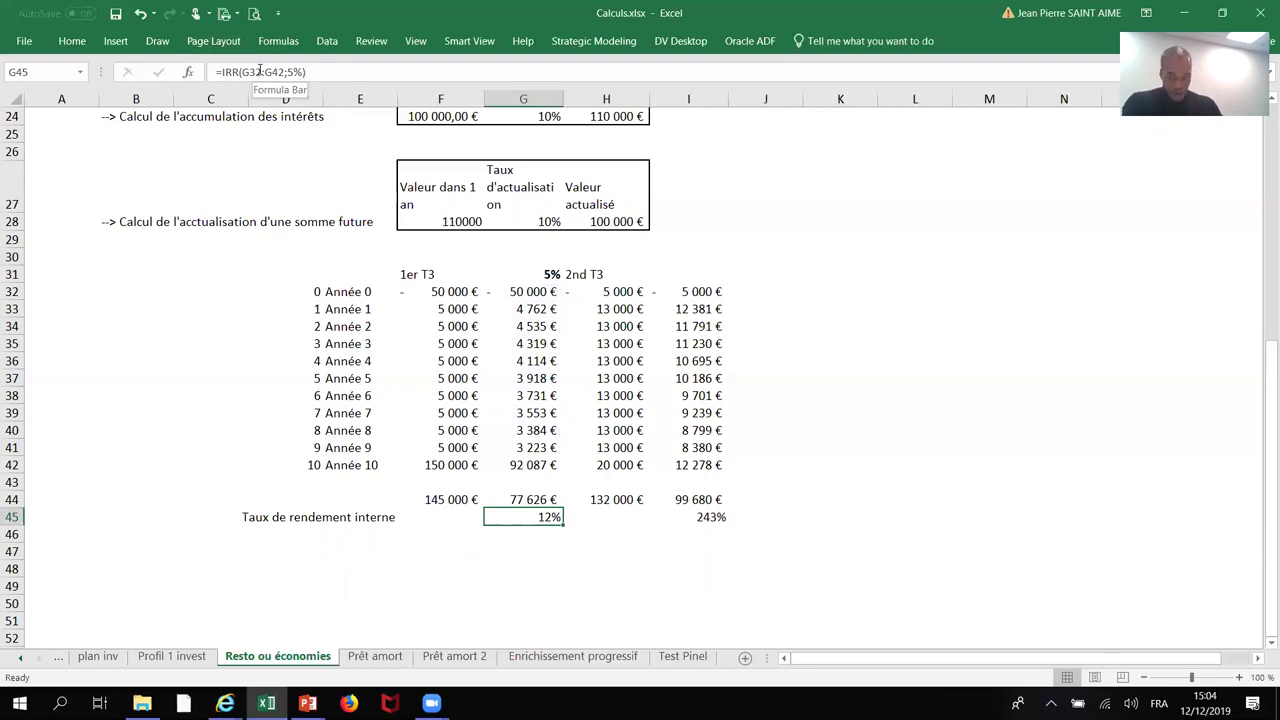
{"action": "key", "text": "Right"}
{"action": "key", "text": "Right"}
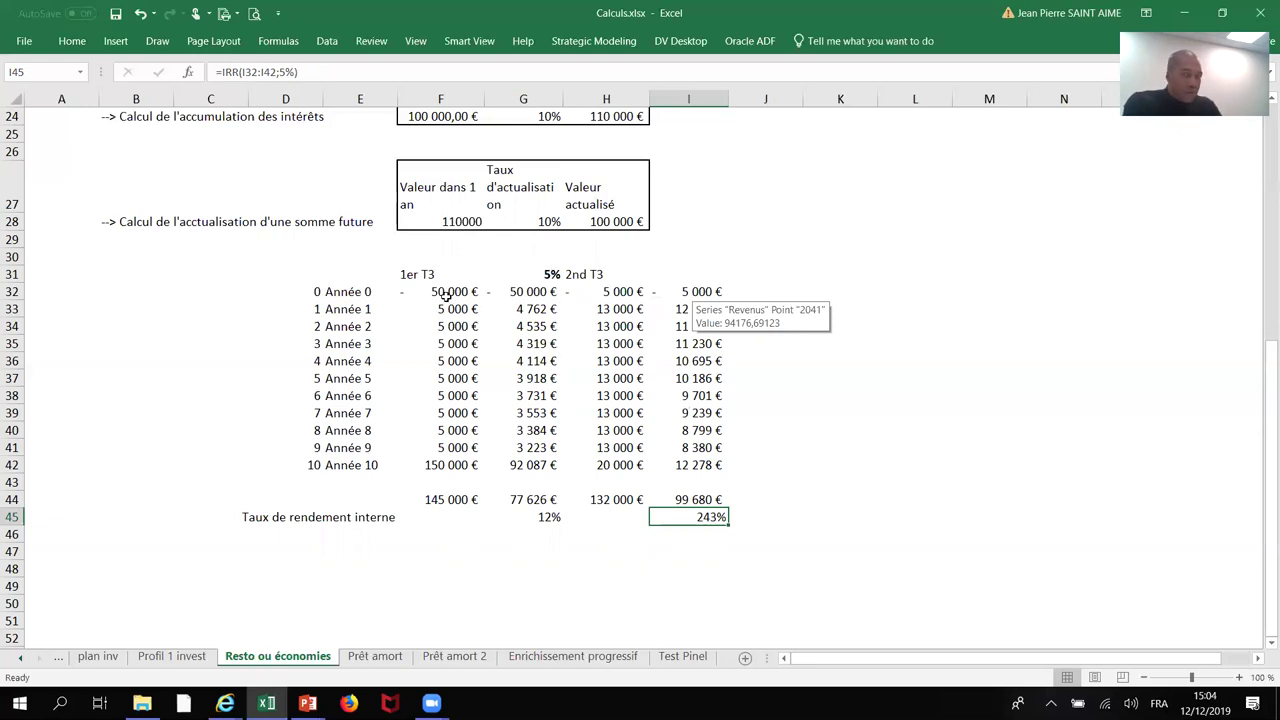
Step: Compare the undiscounted 1er T3 and 2nd T3 totals in row 44, checking the 1er T3 discounted Année 10 value
{"action": "left_click", "coordinate": [450, 495]}
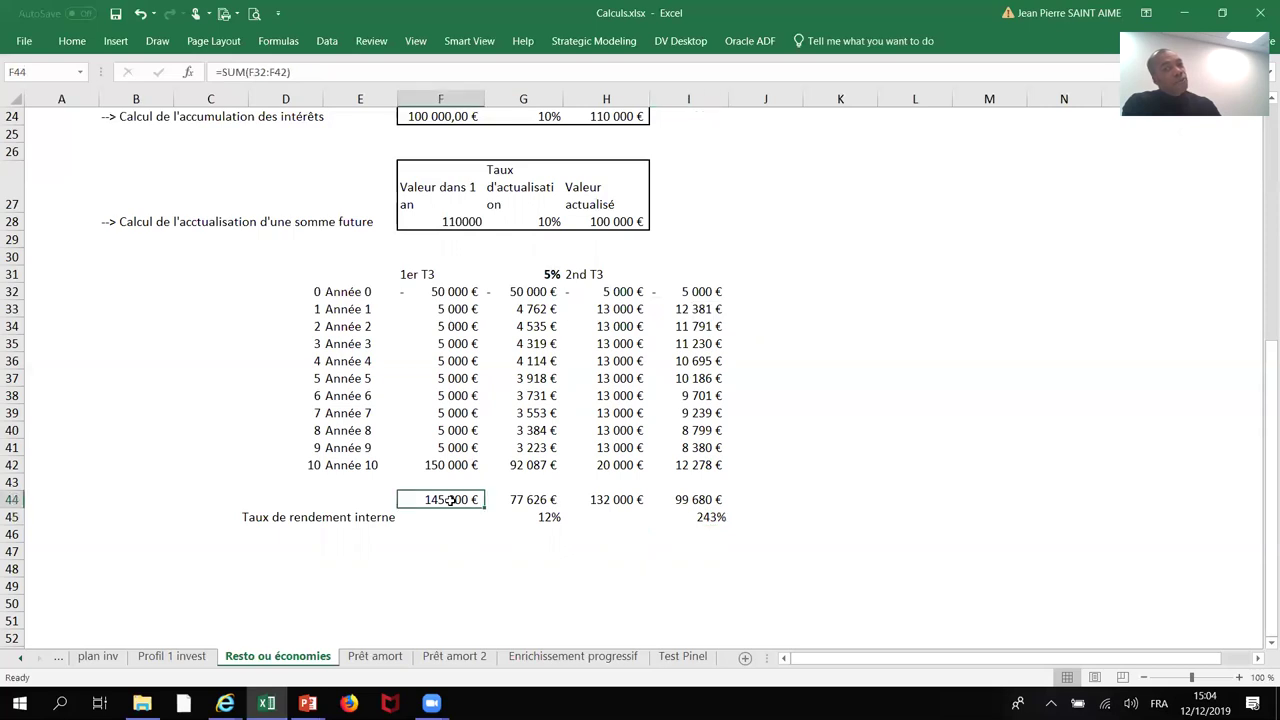
{"action": "left_click", "coordinate": [624, 498]}
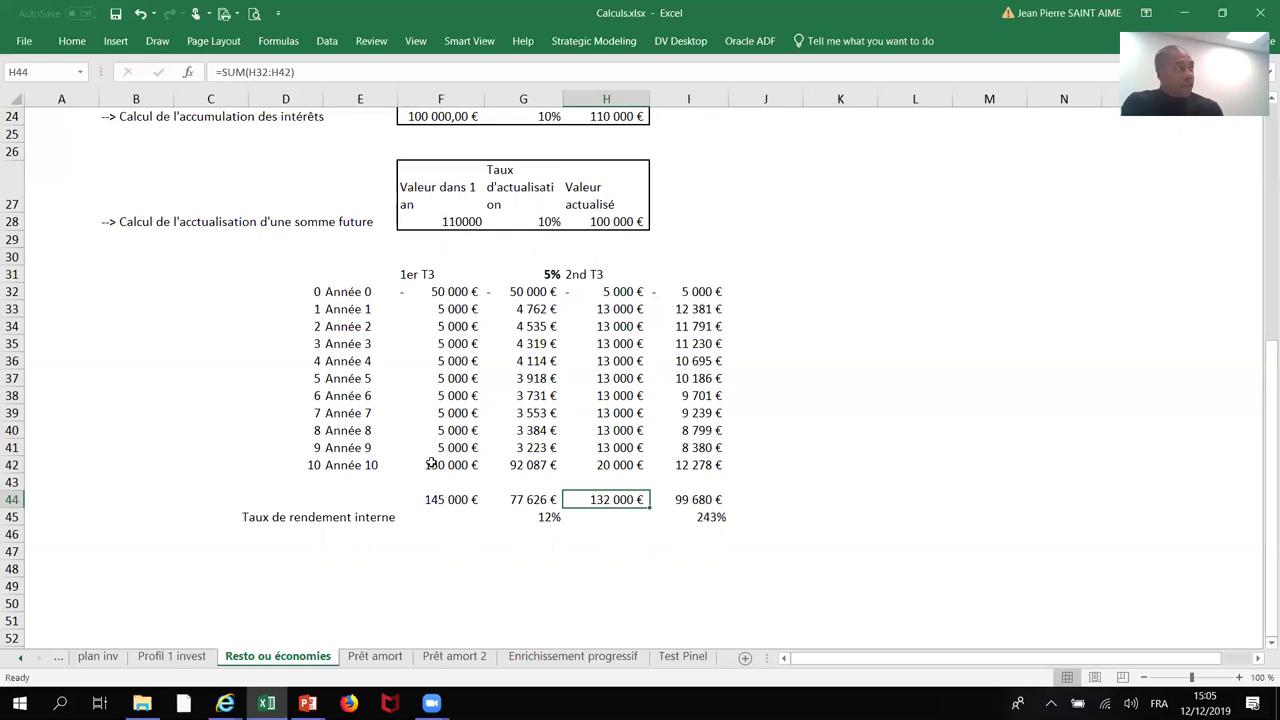
{"action": "left_click", "coordinate": [529, 459]}
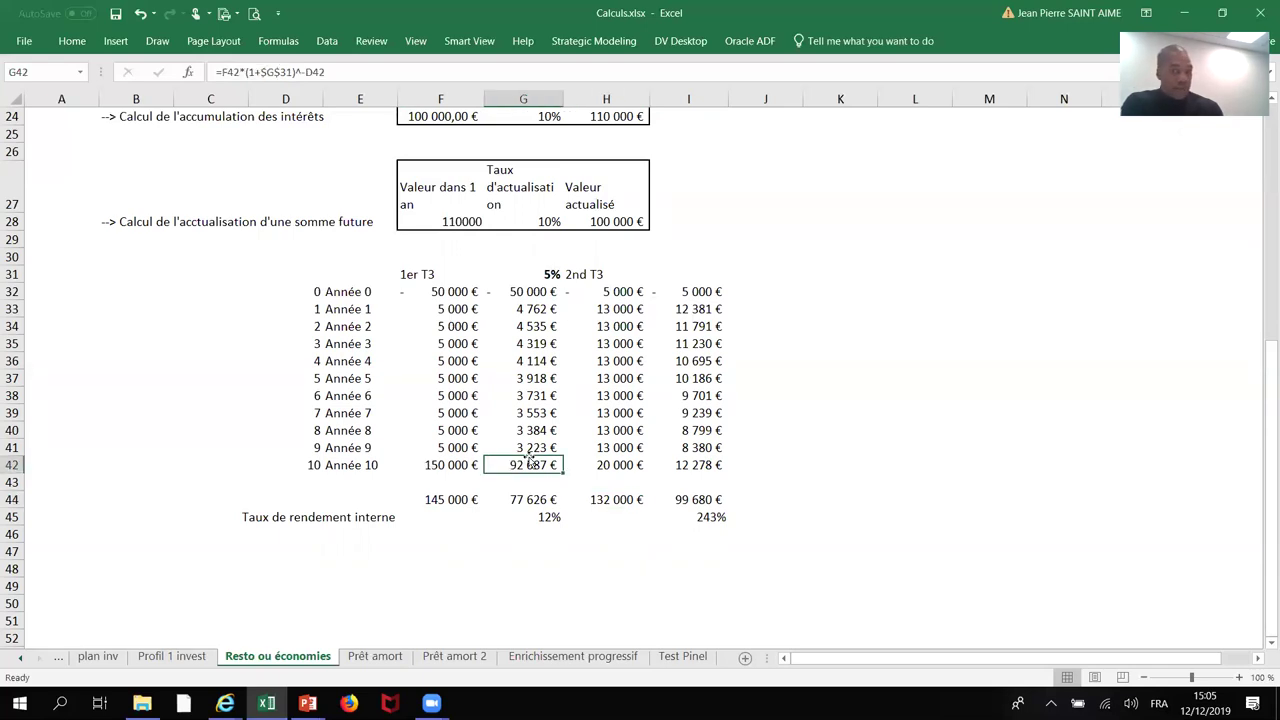
{"action": "left_click", "coordinate": [621, 500]}
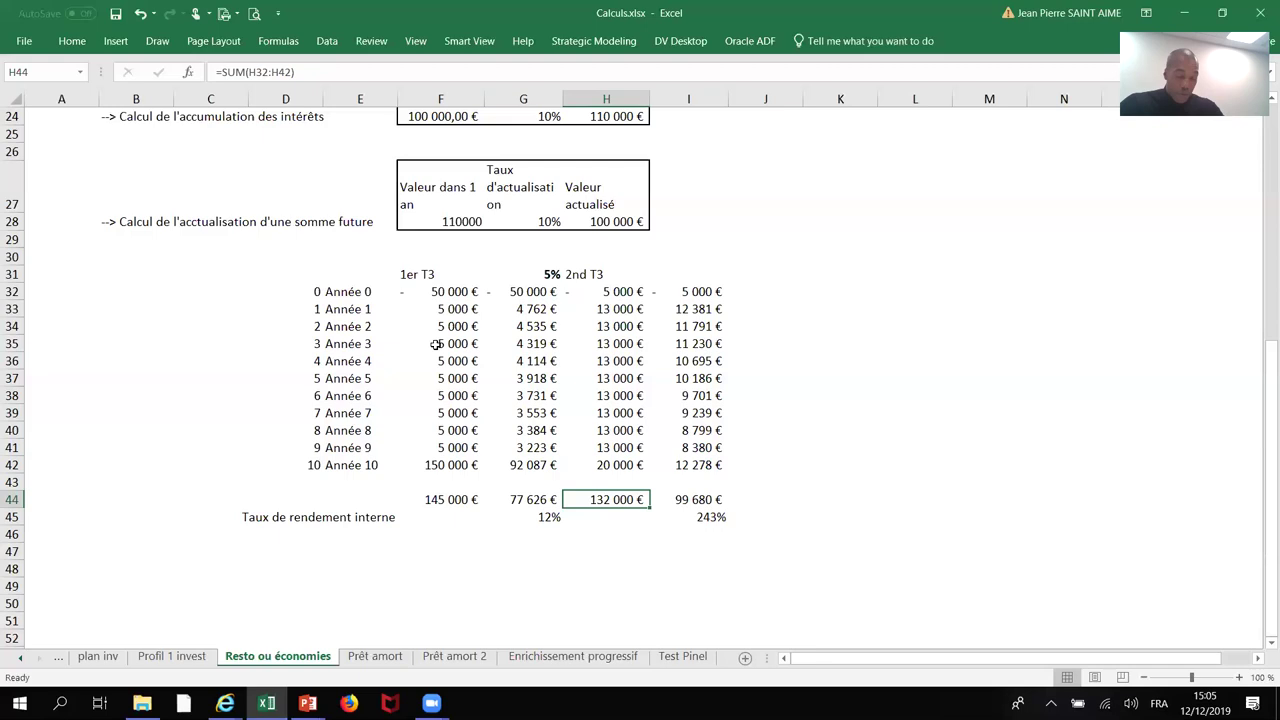
Step: Switch to the PowerPoint slide show at the 3.3.2 Cas pratique slide comparing the 1er T3 and 2nd T3
{"action": "left_click", "coordinate": [308, 703]}
{"action": "left_click", "coordinate": [398, 625]}
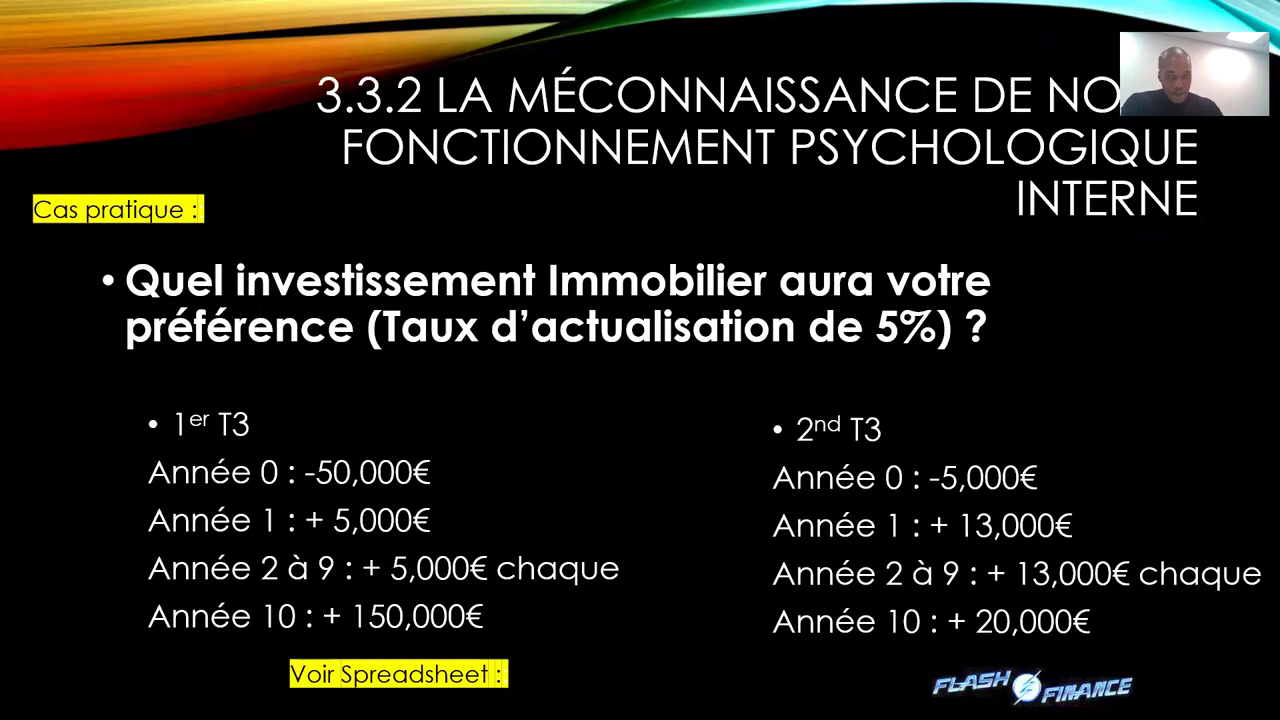
{"action": "key", "text": "Left"}
{"action": "key", "text": "Right"}
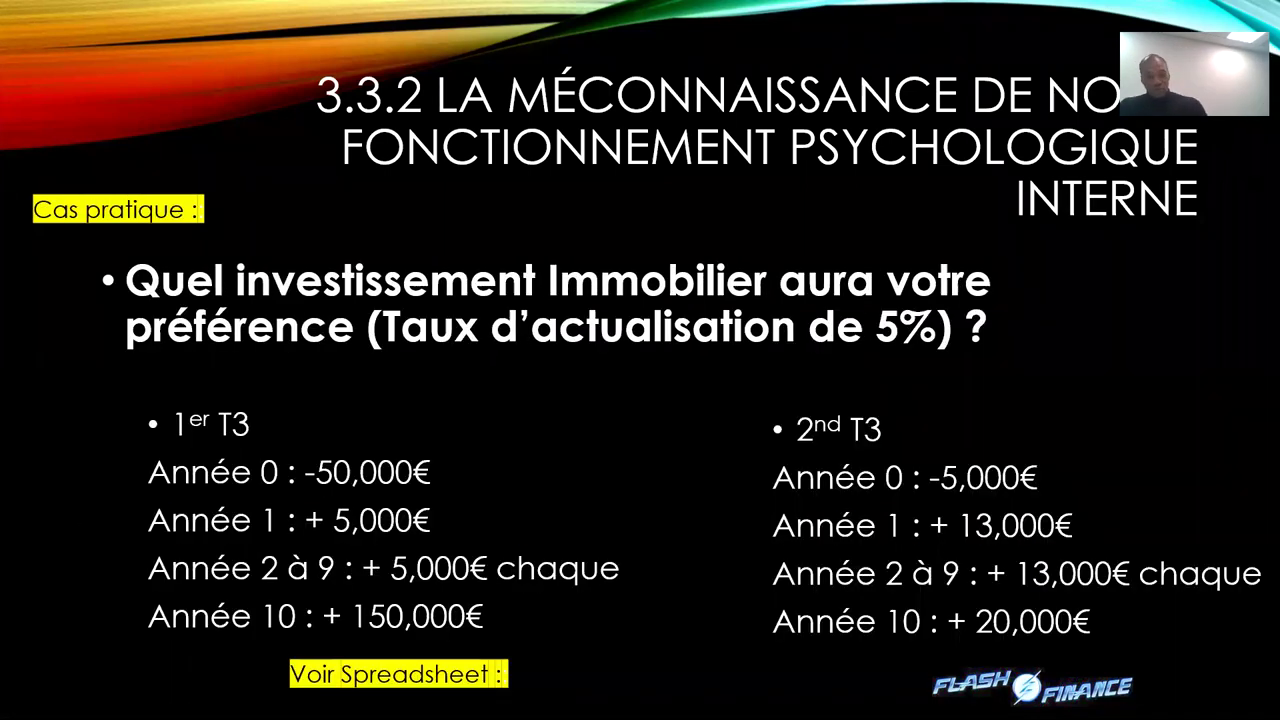